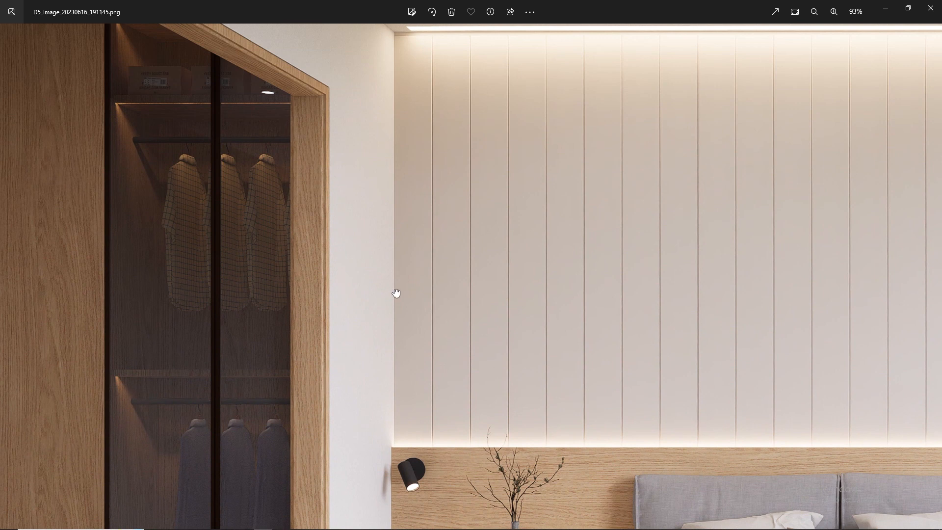
Inspect the wall panelling, ceiling lights and headboard in the render D5_Image_20230616_191145.png
drag(396, 293, 296, 389)
drag(471, 323, 374, 388)
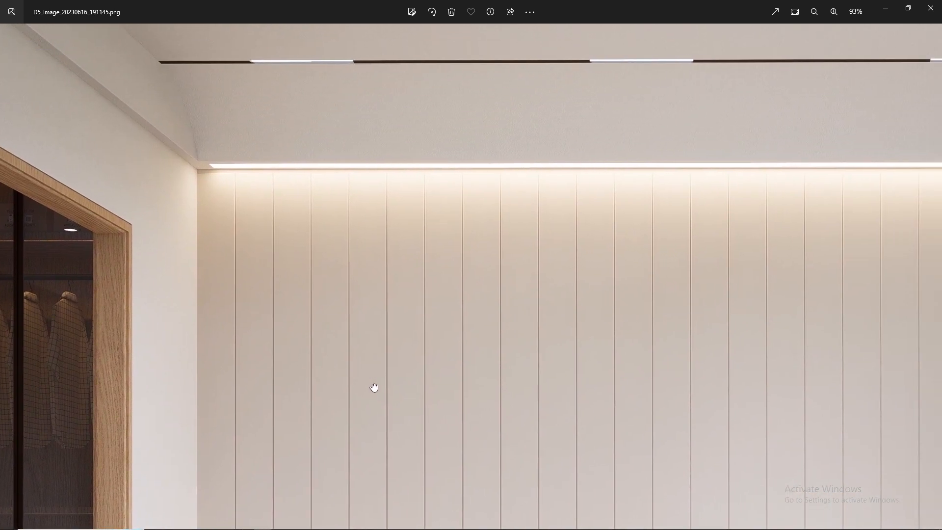
drag(590, 371, 382, 350)
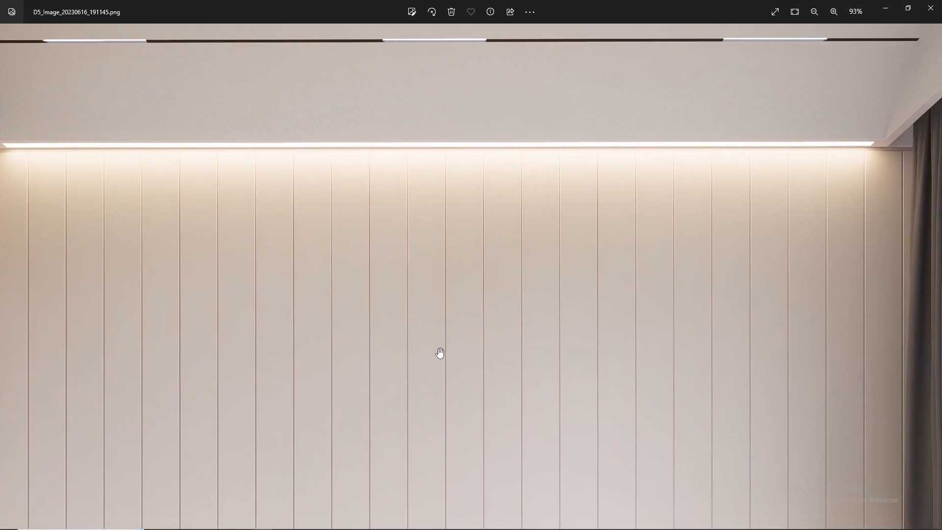
drag(580, 354, 500, 266)
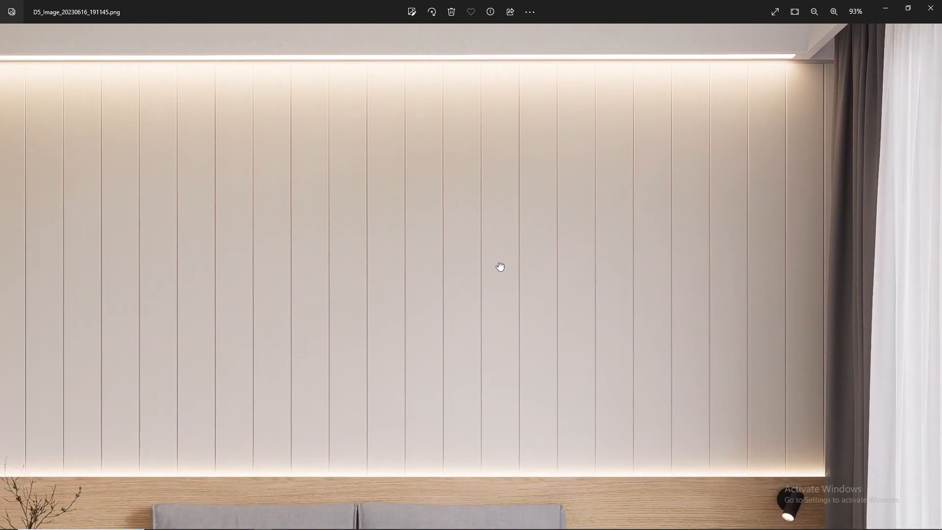
double_click(488, 318)
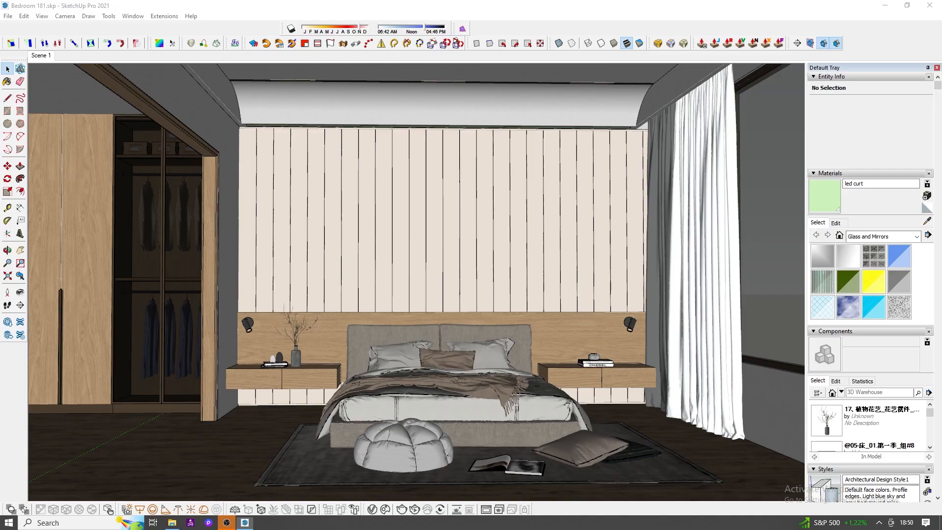
Switch to SketchUp, look around the bedroom model and restore the saved Scene 1 view
scroll(412, 282, down, 3)
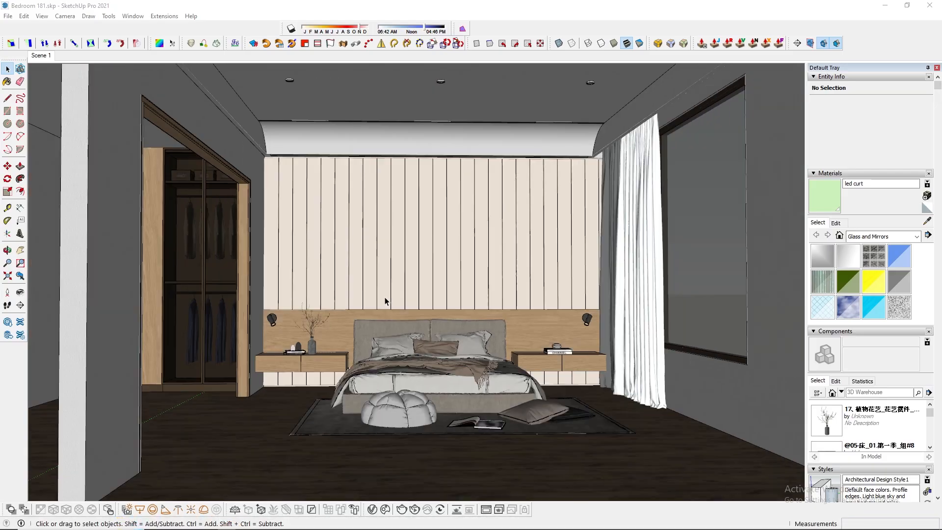
mouse_move(343, 295)
middle_down()
mouse_move(336, 298)
mouse_move(359, 317)
middle_up()
scroll(336, 299, up, 3)
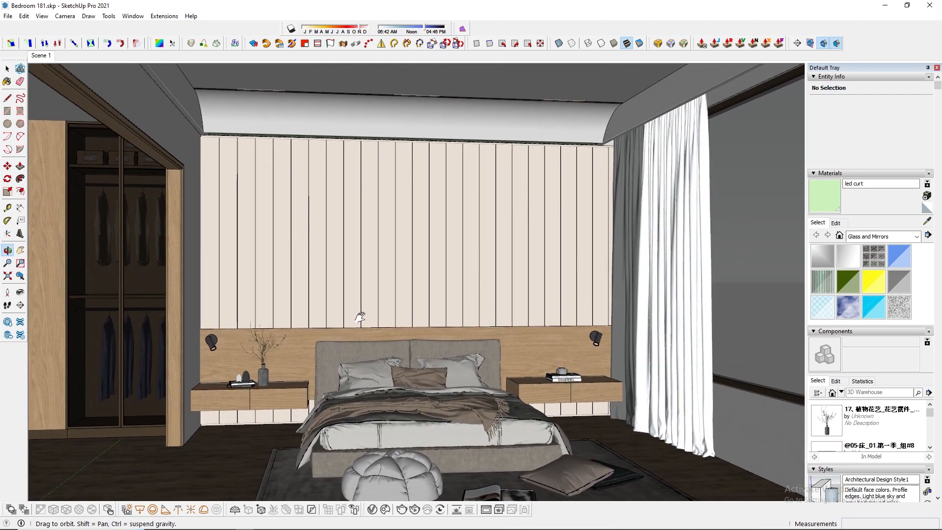
click(45, 56)
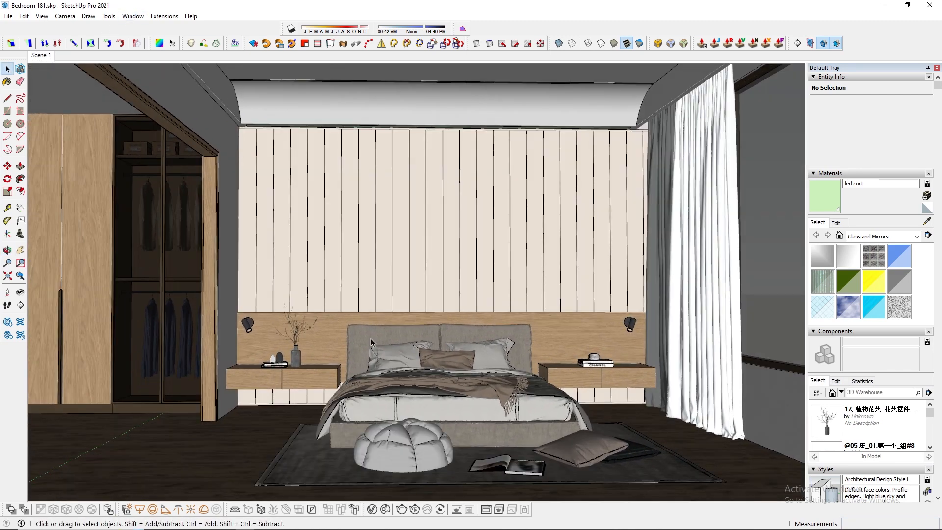
mouse_move(372, 342)
middle_down()
mouse_move(351, 319)
mouse_move(364, 338)
middle_up()
click(42, 56)
Review the statistics of the entire model in Model Info
click(133, 16)
click(147, 62)
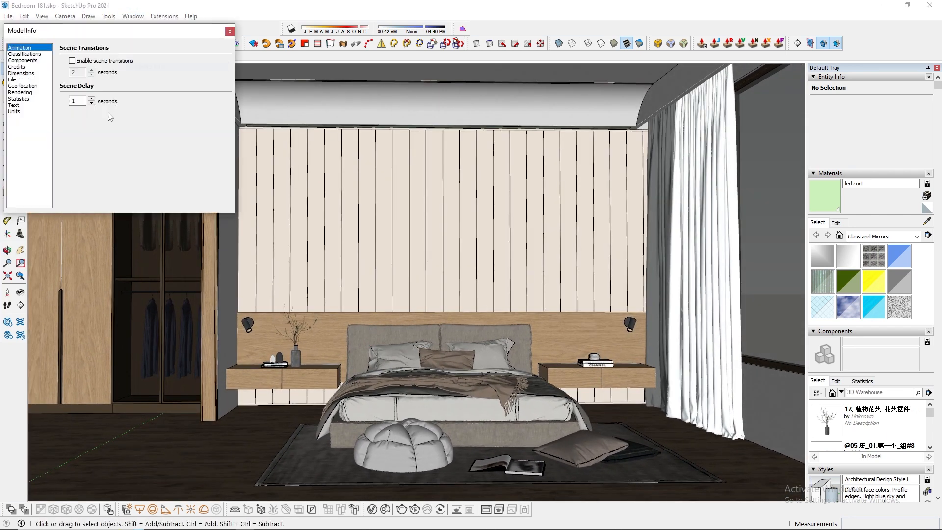
click(35, 98)
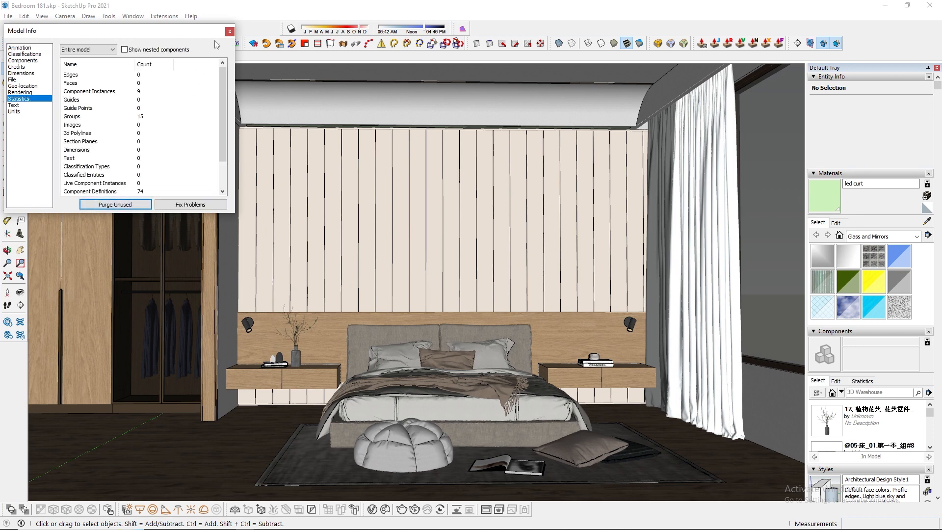
click(229, 32)
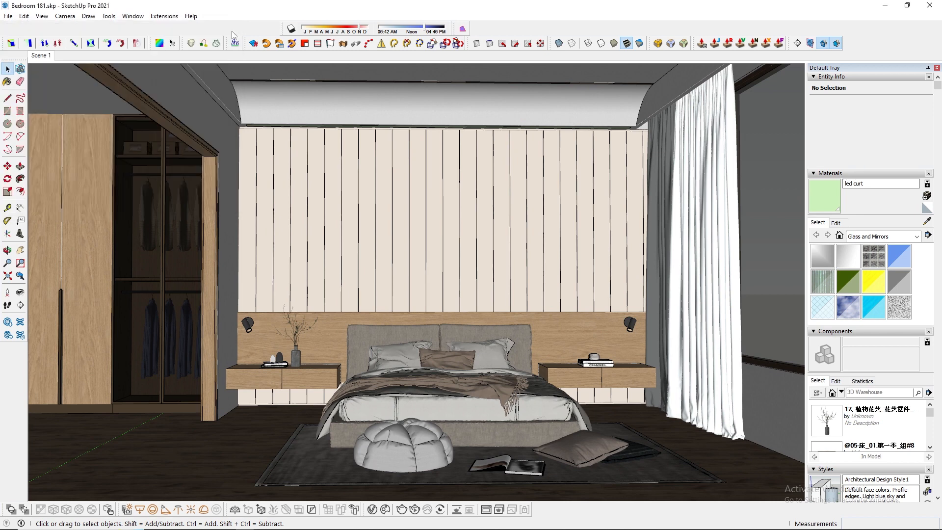
Unhide all hidden geometry in the bedroom model
click(23, 16)
mouse_move(95, 167)
click(199, 194)
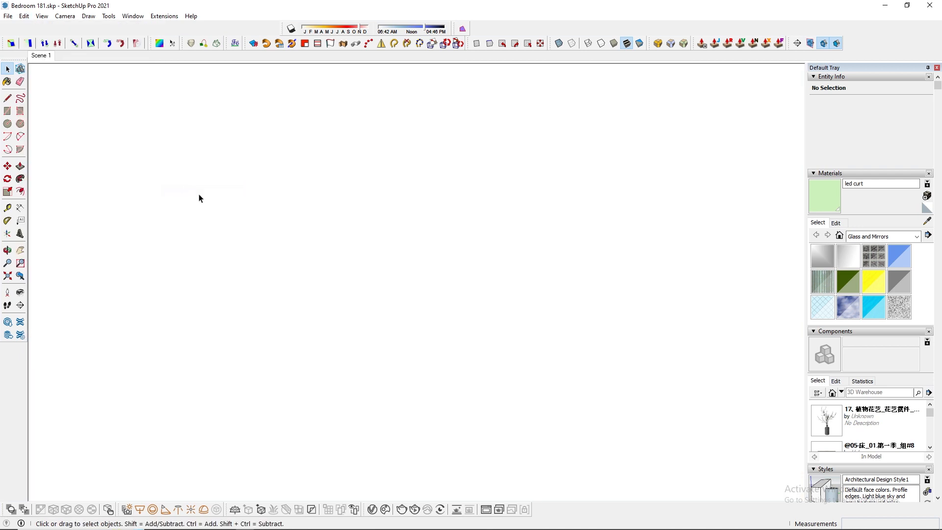
click(8, 16)
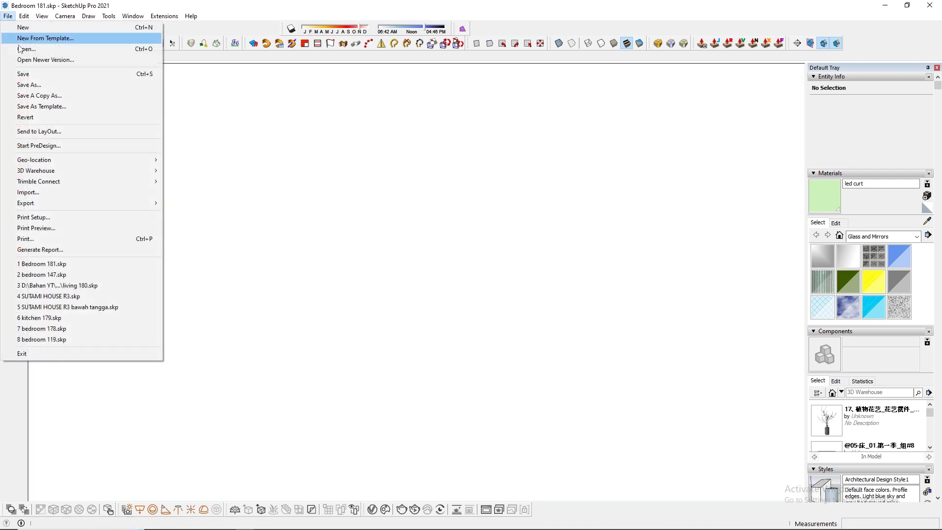
click(34, 81)
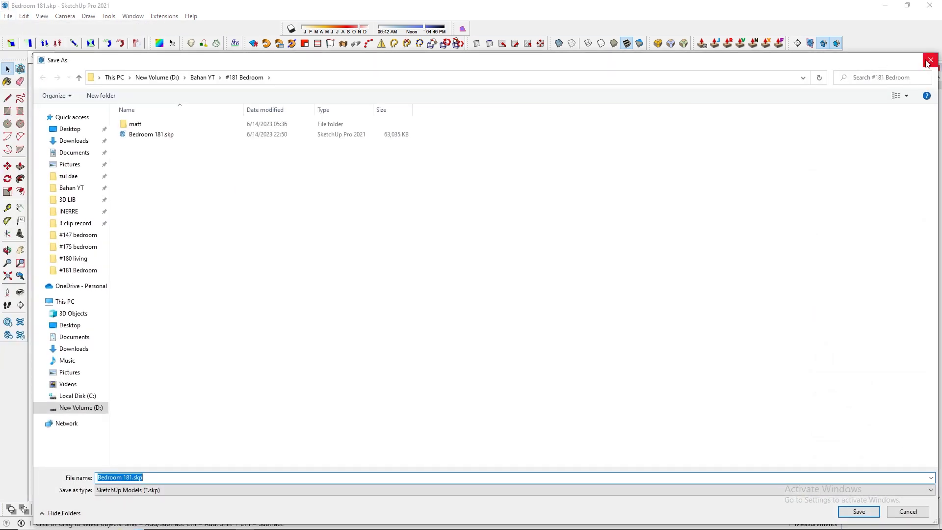
click(930, 60)
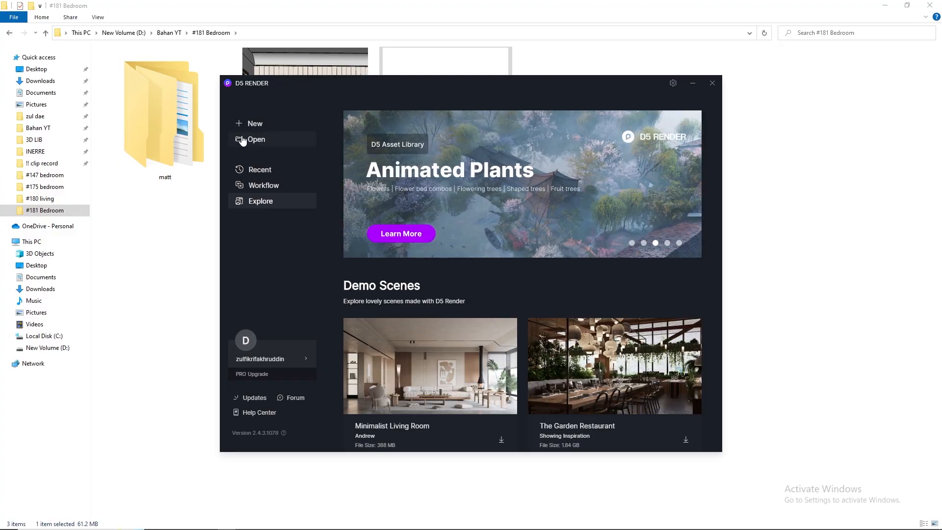
Switch to D5 Render and open the bedroom 181 project
click(244, 140)
key(Return)
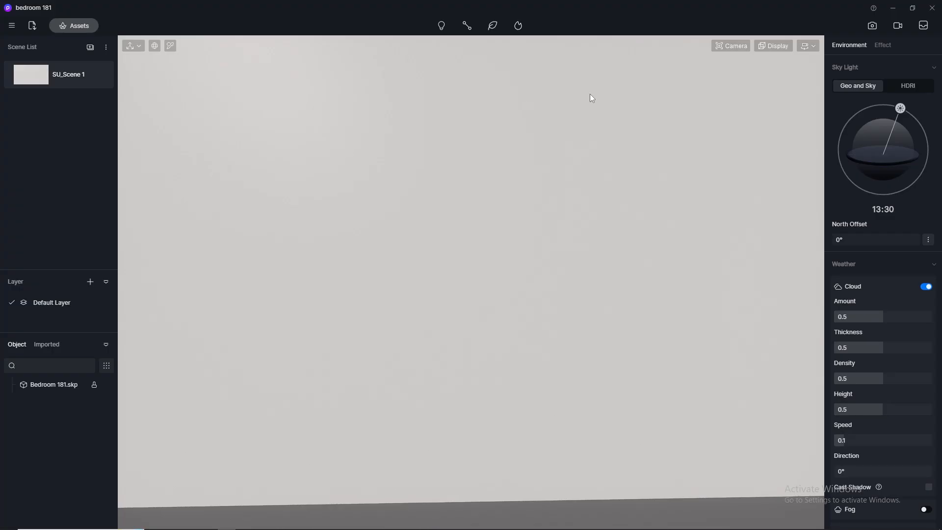
Set the camera's clipping distance to 234.6 to cut through the wall in front of the bedroom
click(733, 46)
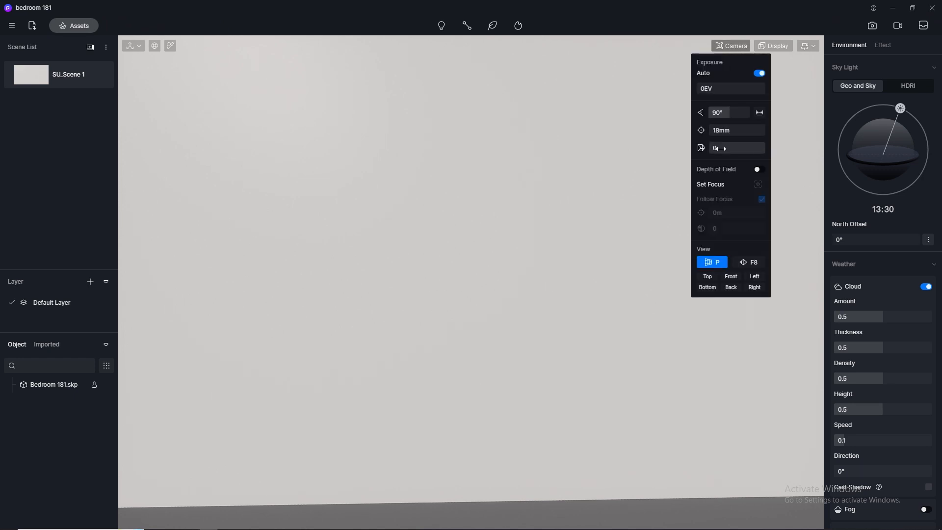
drag(719, 149, 722, 156)
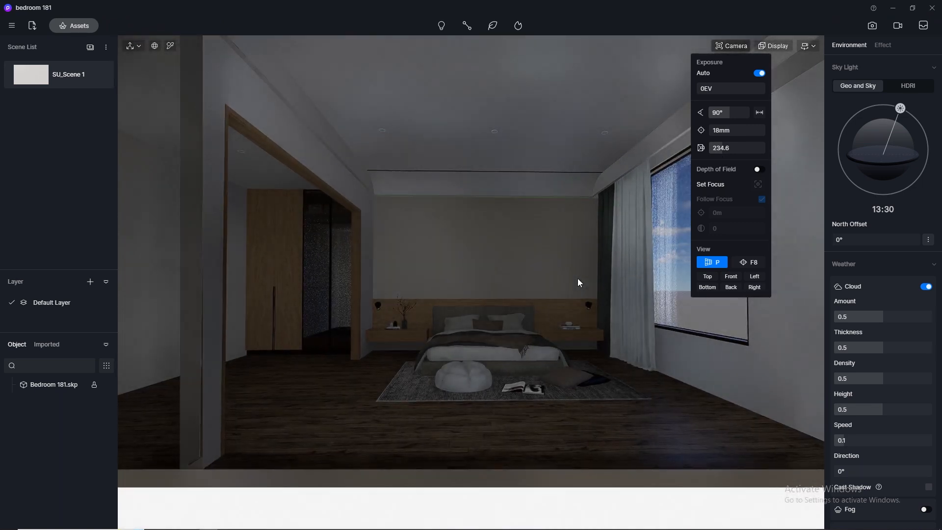
scroll(578, 283, down, 1)
scroll(579, 283, up, 1)
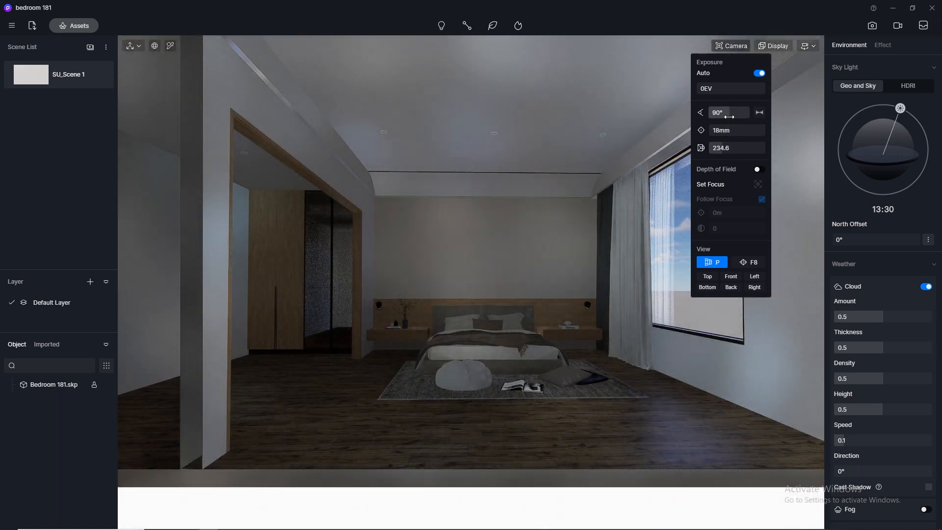
Set the camera's field of view to 60°
click(728, 114)
text(60)
key(Return)
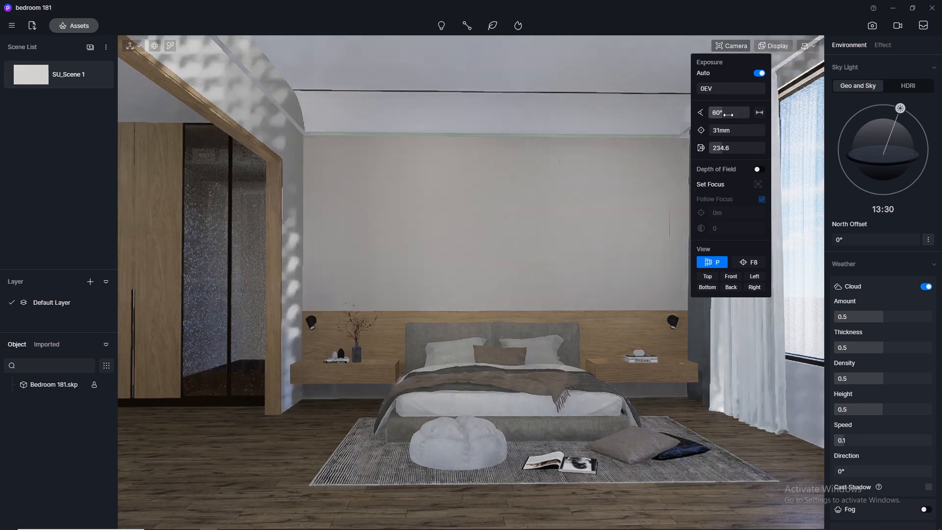
Start image output mode with the 2K preset size and extra channels turned off
click(866, 30)
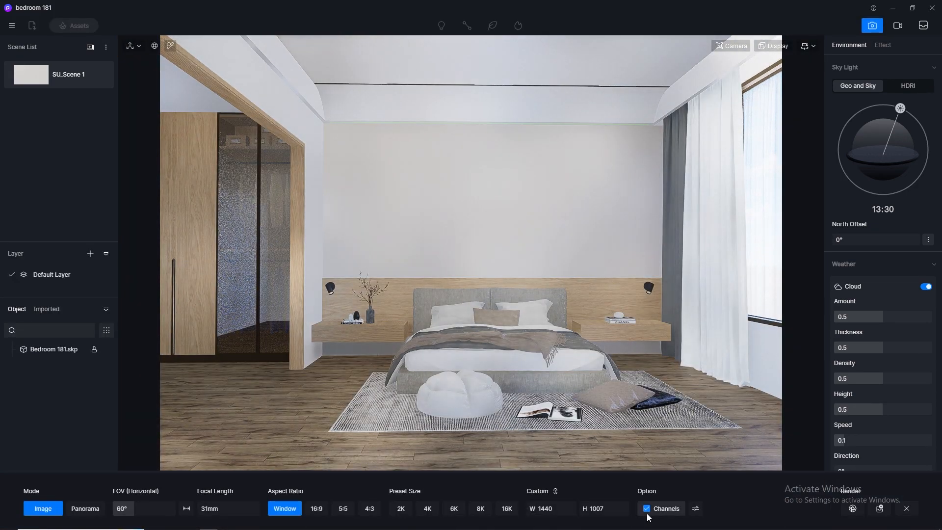
click(401, 509)
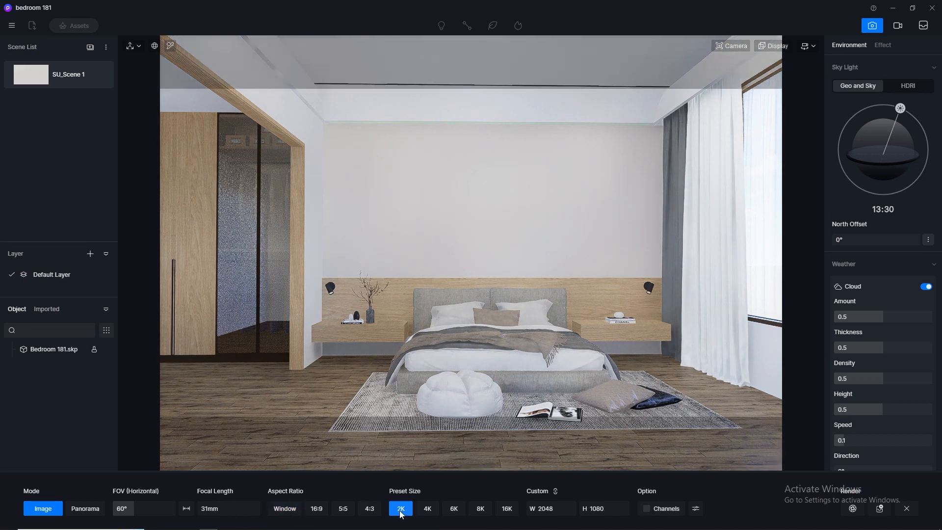
Try a 75° field of view for the camera, and change it to 70°
click(735, 48)
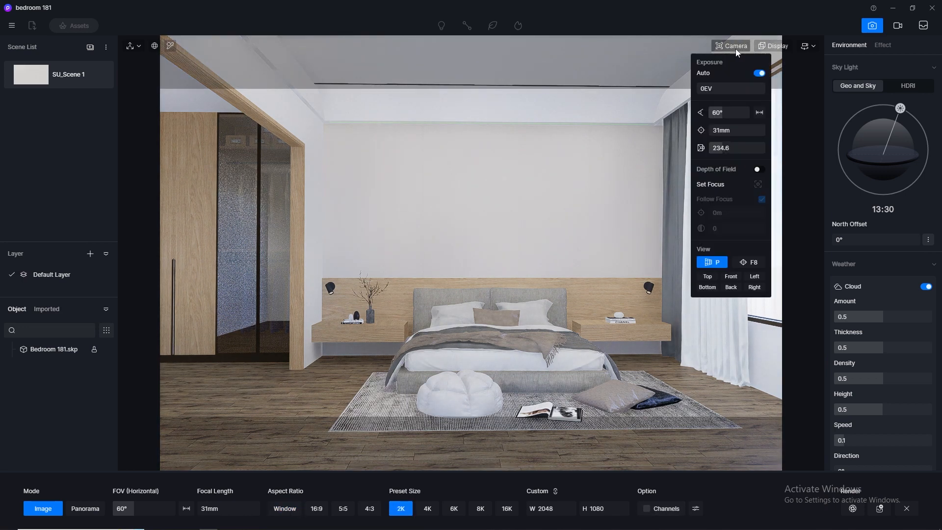
click(735, 114)
text(75)
key(Return)
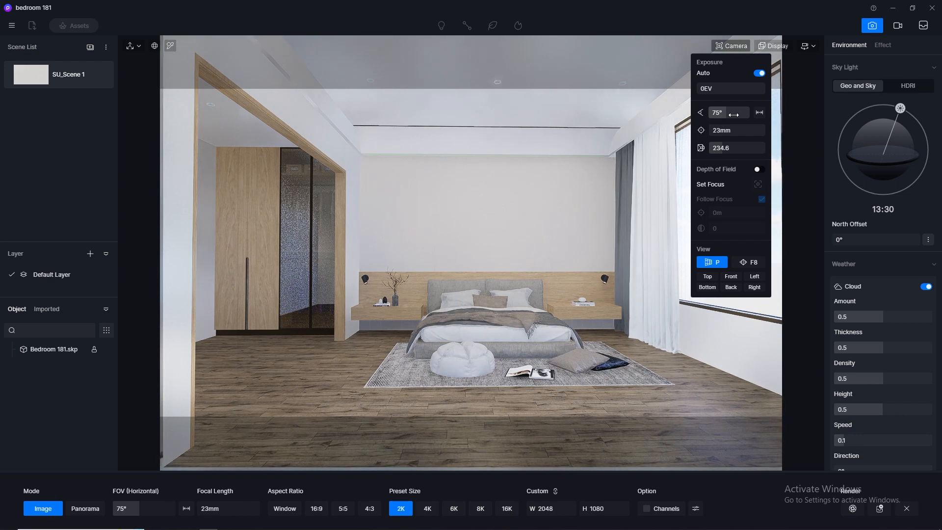
click(734, 114)
key(Return)
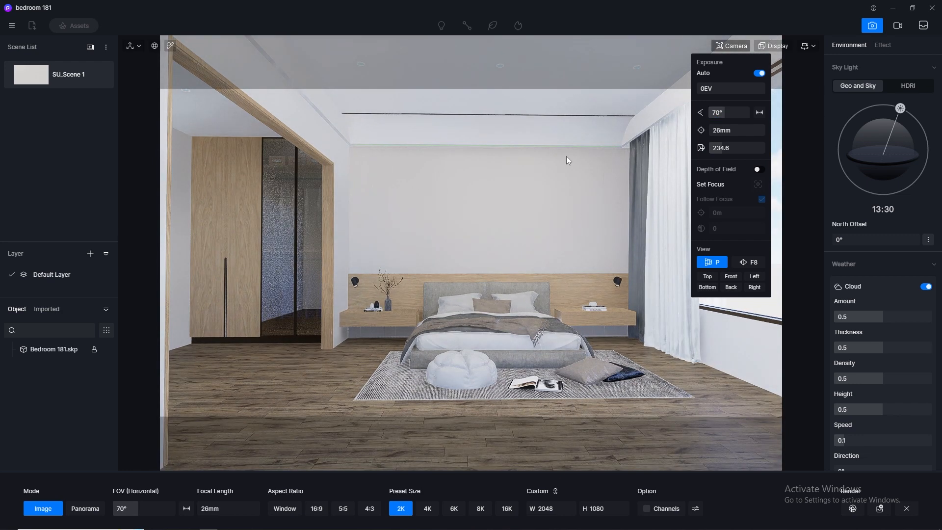
Reposition the camera to frame the bed and headboard wall straight on, with the wardrobe and window at the sides
middle_drag(567, 160, 475, 188)
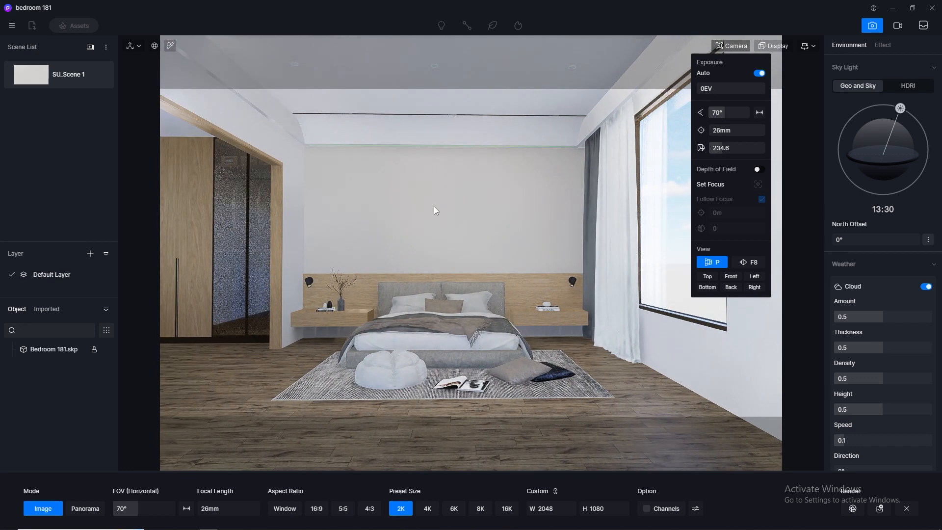
middle_drag(426, 246, 444, 246)
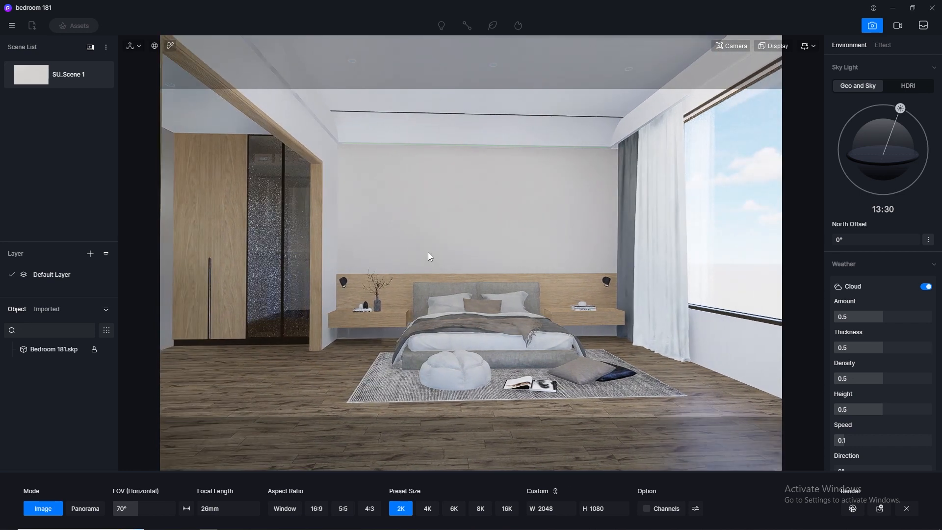
right_drag(428, 252, 504, 266)
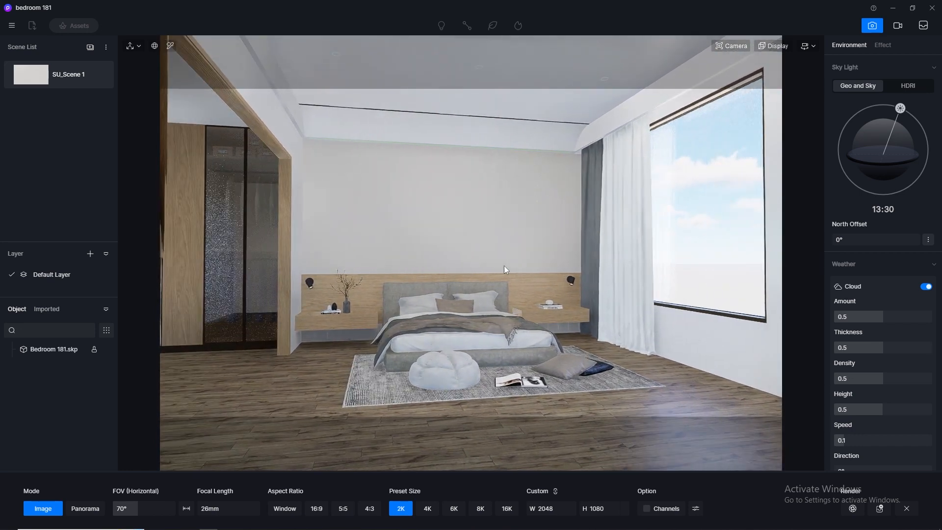
key(d)
key(d)
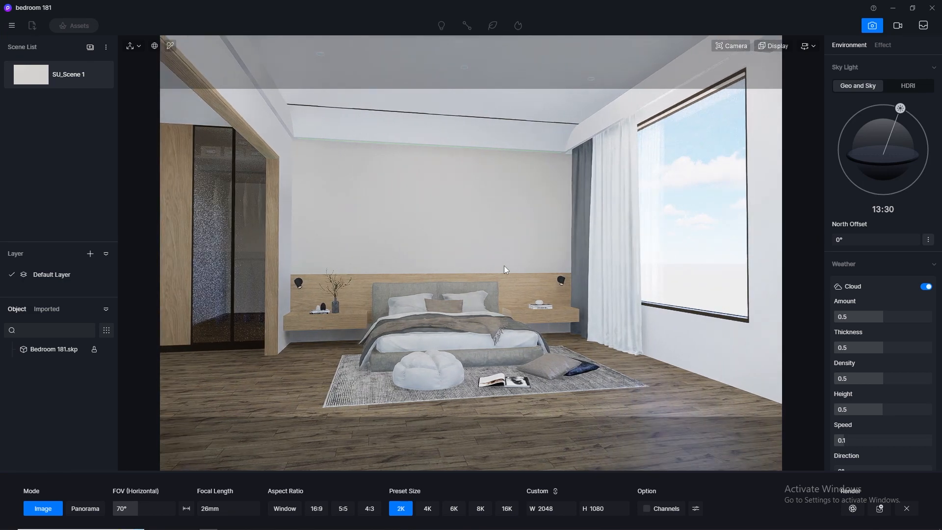
mouse_move(505, 266)
right_down()
mouse_move(399, 267)
mouse_move(519, 269)
mouse_move(512, 270)
right_up()
key(q)
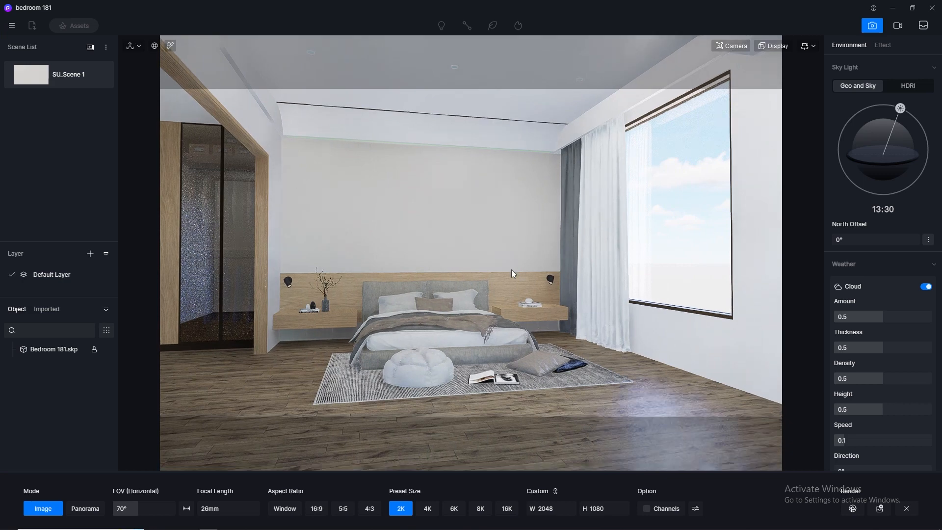
key(w)
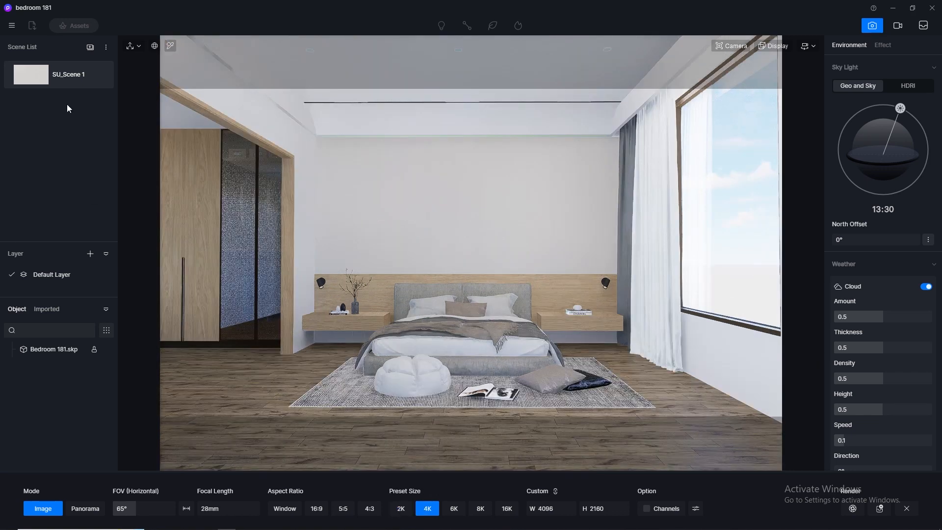
Update SU_Scene 1 with the current camera view and save the project
click(100, 76)
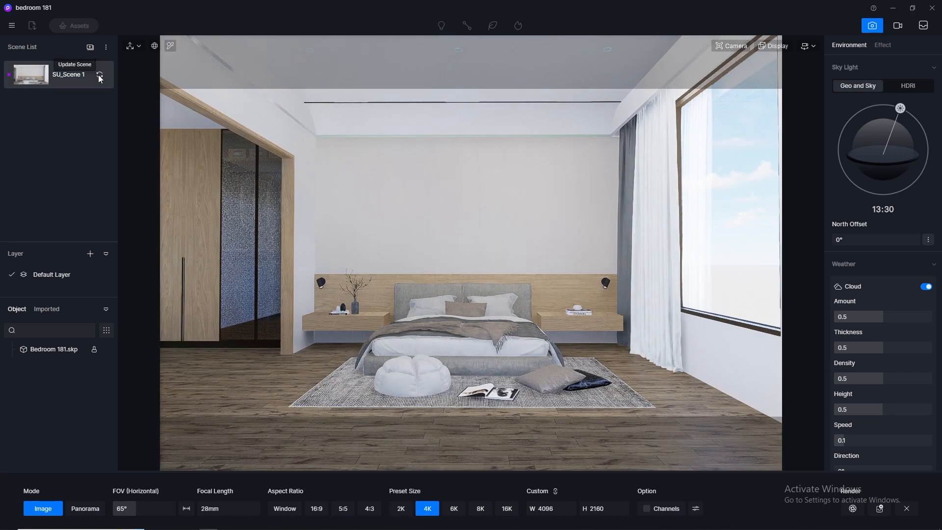
click(11, 26)
mouse_move(54, 46)
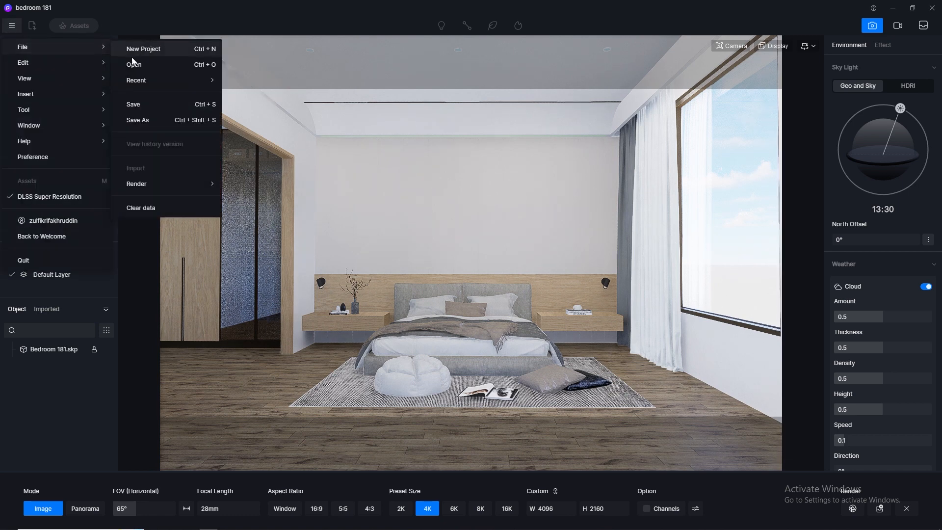
click(140, 111)
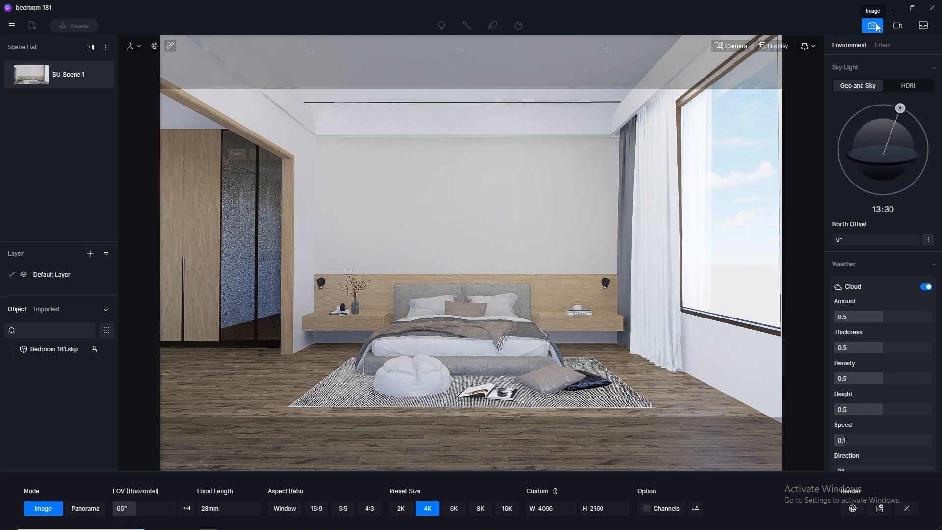
Switch the camera view to two-point perspective
click(735, 46)
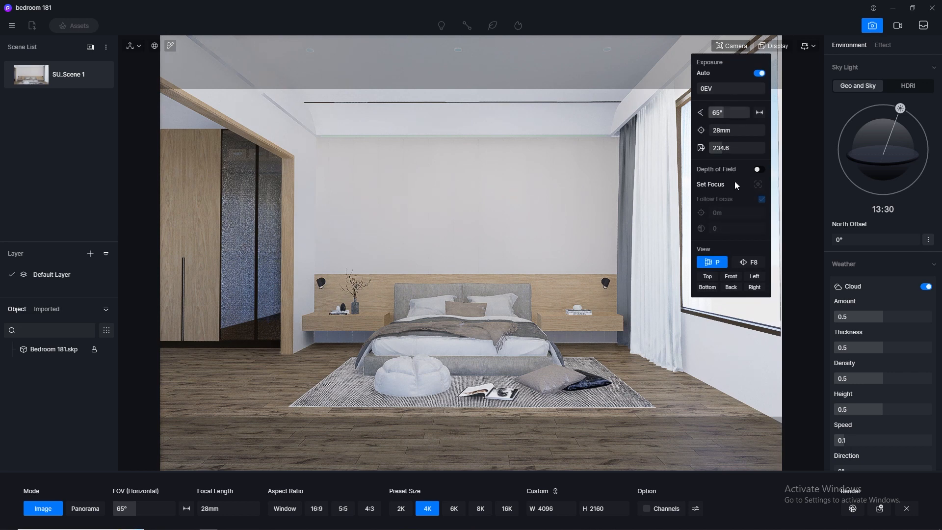
click(753, 263)
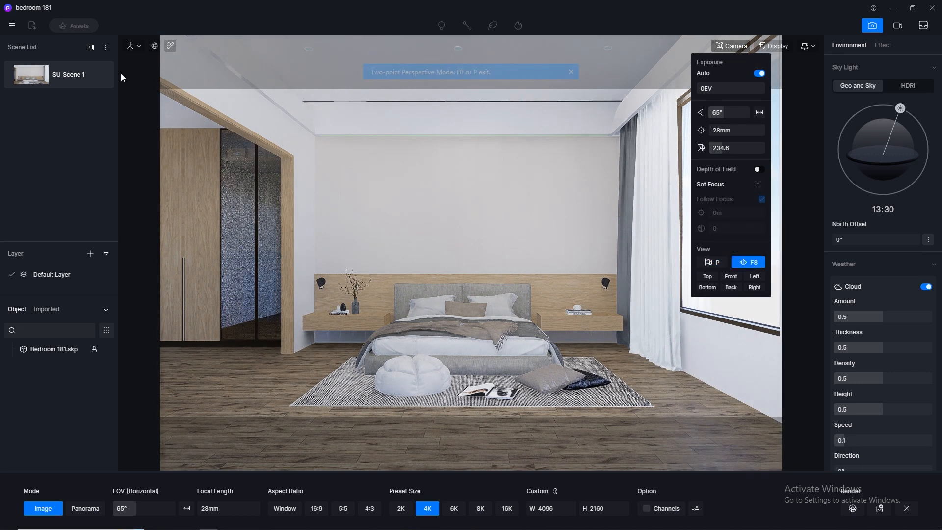
Update SU_Scene 1 with the two-point perspective view and exit the image output mode
click(99, 77)
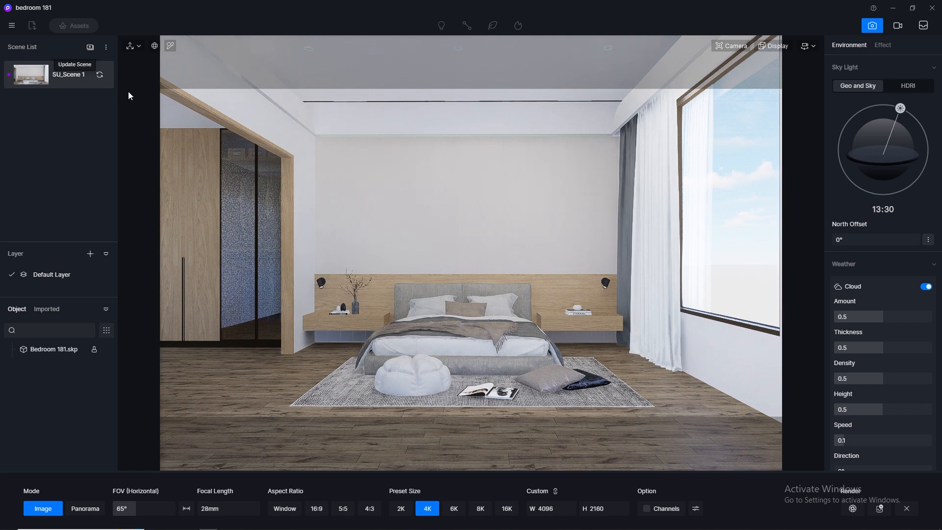
click(732, 46)
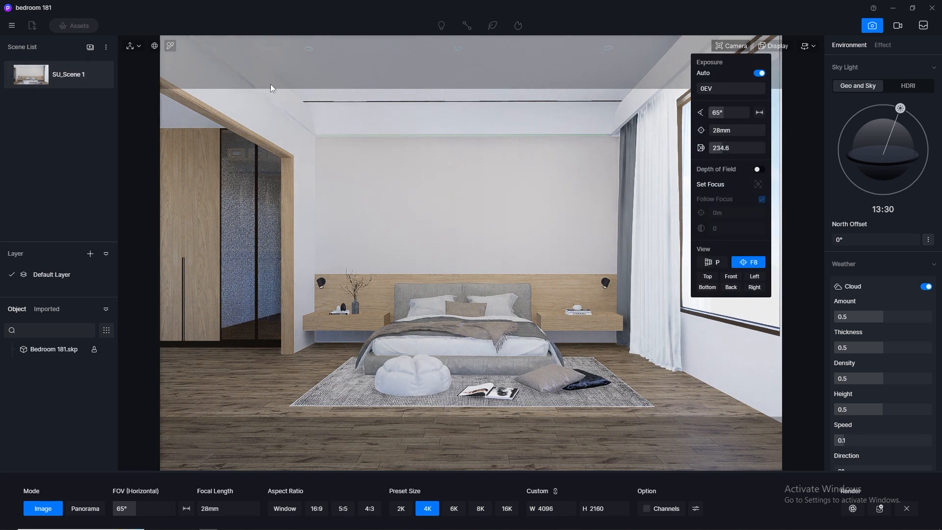
click(99, 78)
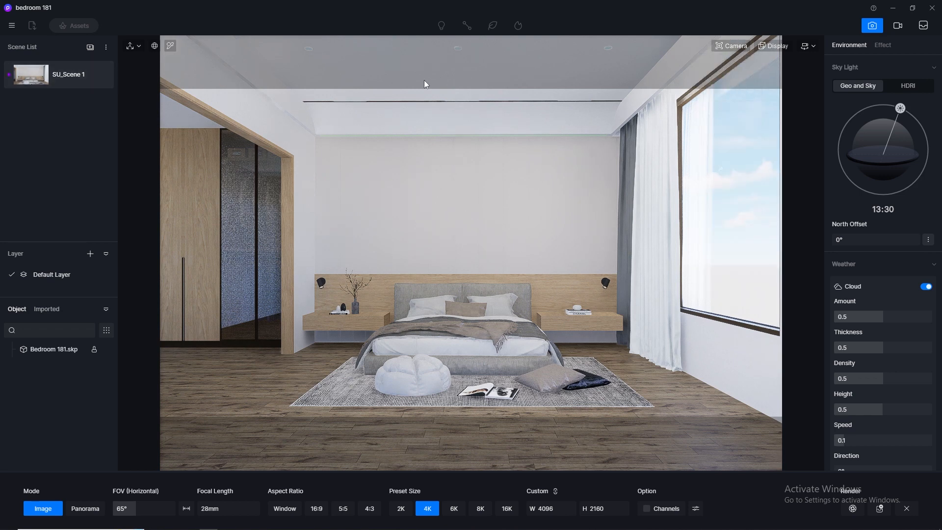
click(874, 28)
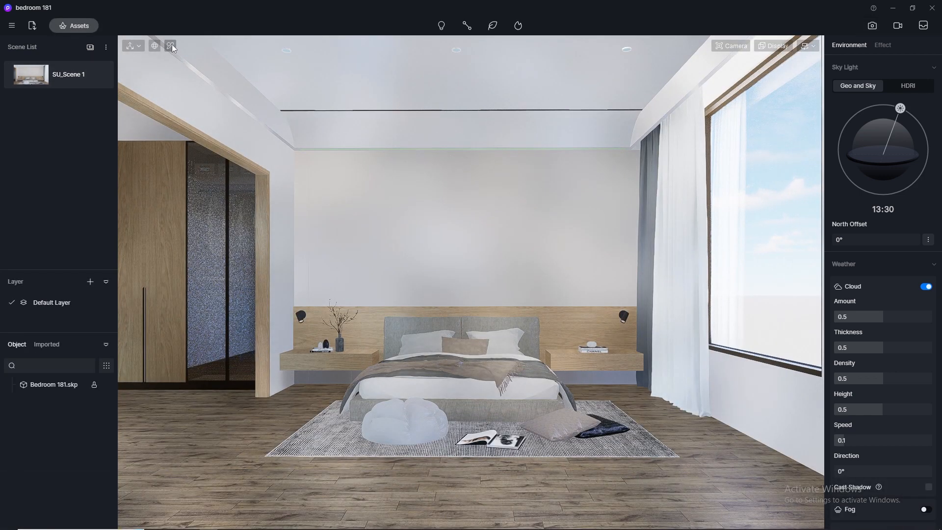
Copy the wood floor material's base color map into its Normal map
click(258, 427)
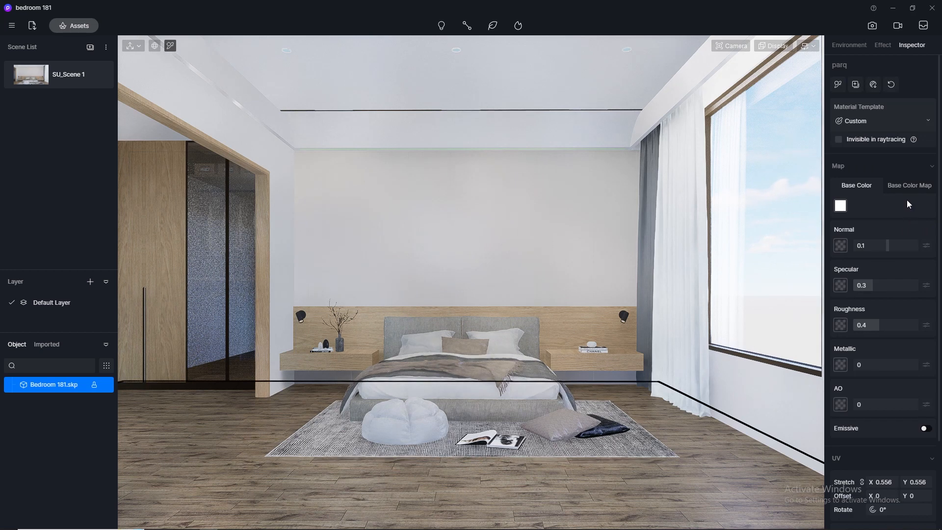
click(841, 207)
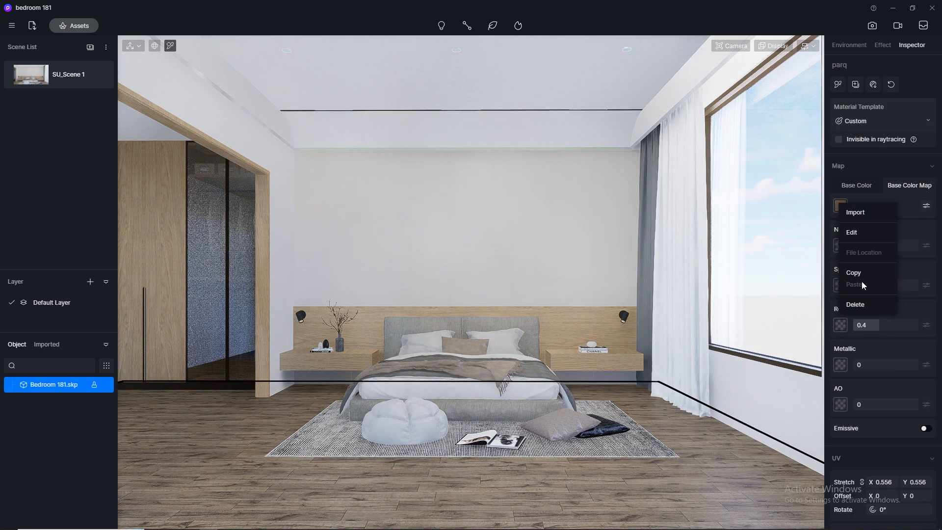
click(861, 276)
click(841, 245)
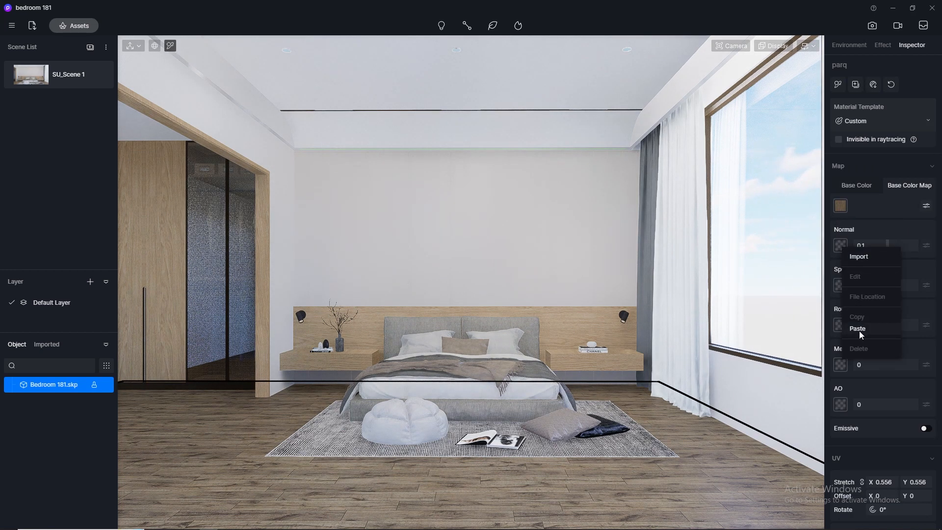
click(859, 329)
Set the floor material's Specular to 0.5 and Roughness to 0.3
click(877, 285)
text(0.5)
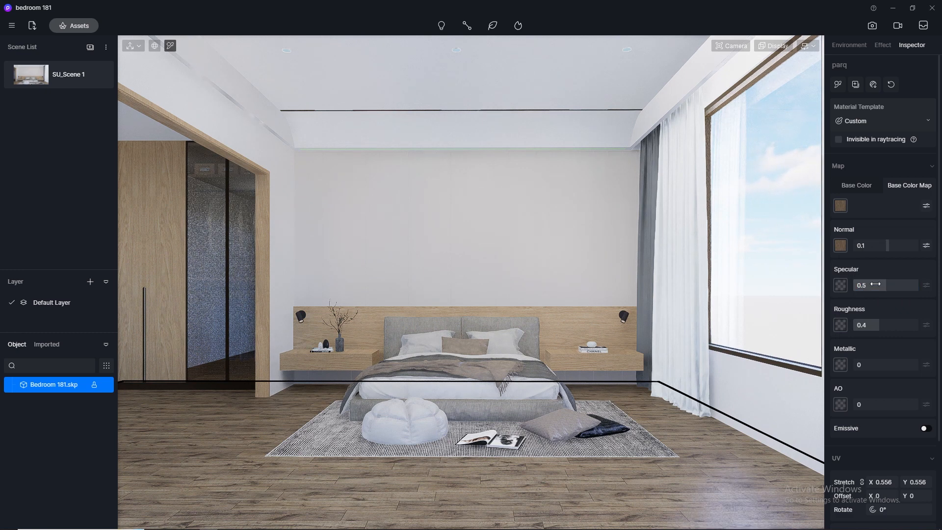
click(878, 326)
text(0)
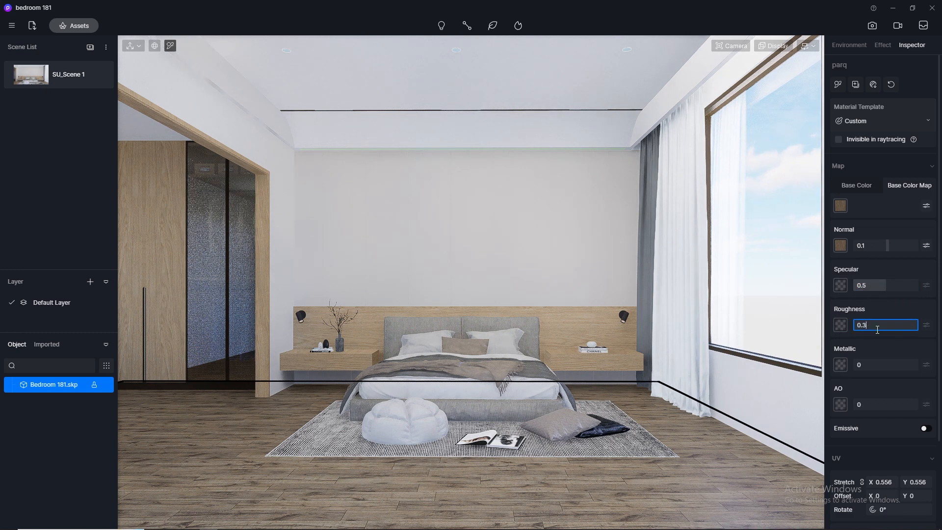
key(Return)
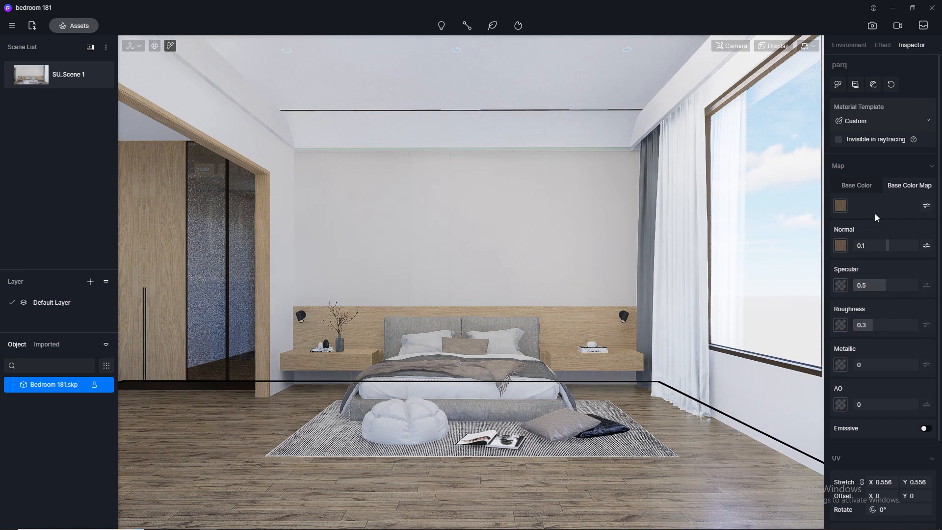
Copy the base color map of the headboard's wood veneer into its Normal map
click(577, 326)
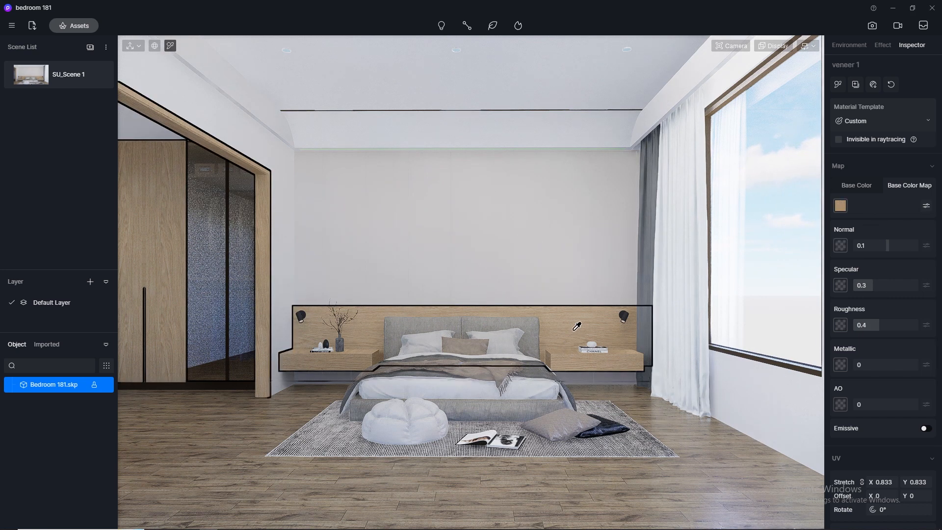
click(844, 206)
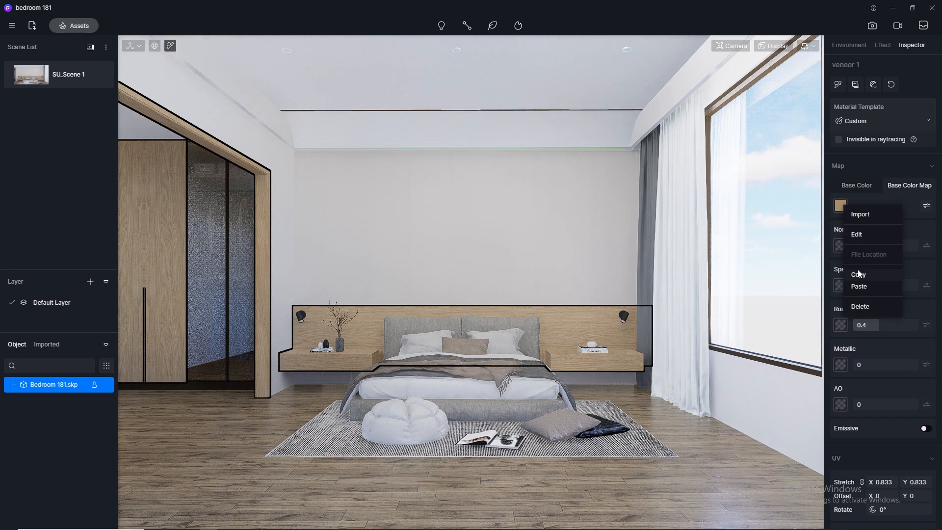
click(844, 245)
click(850, 323)
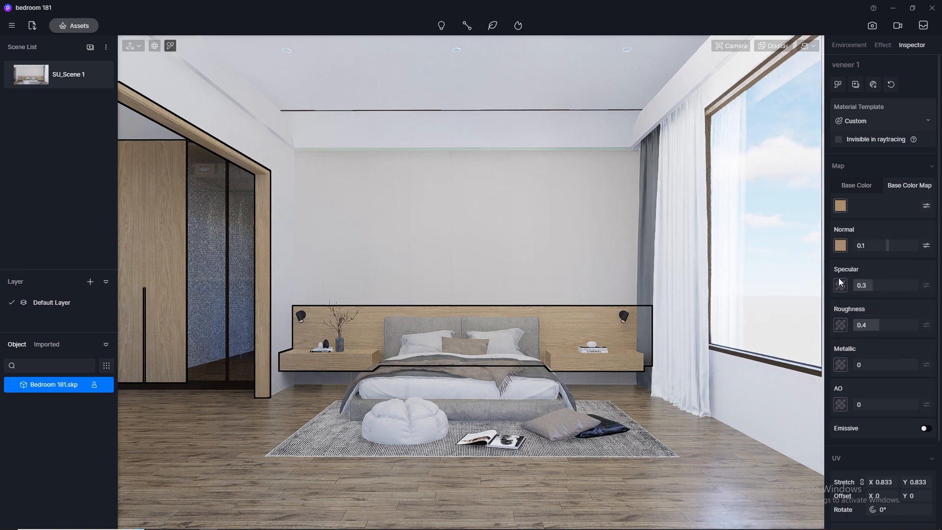
Set the wood veneer's Specular to 0.5 and Roughness to 0.3
click(869, 285)
text(0.)
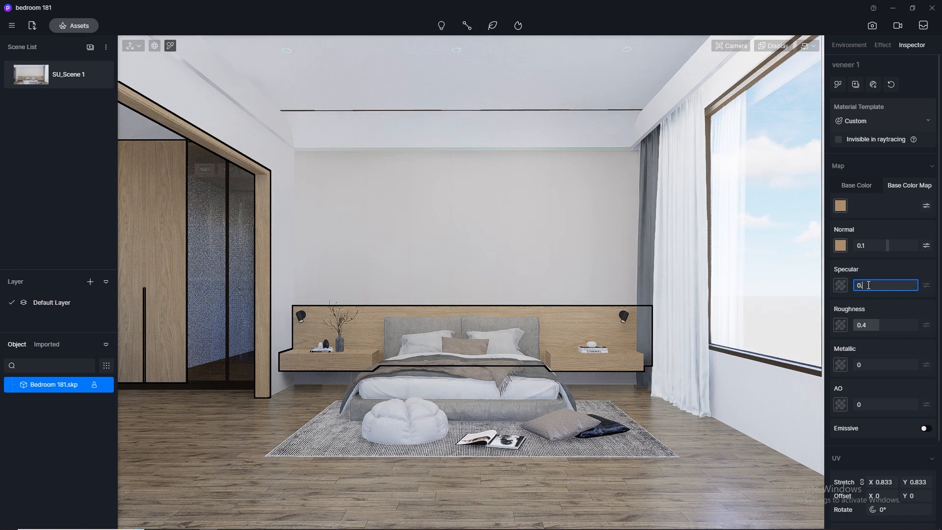
text(5)
key(Return)
click(871, 325)
text(0.)
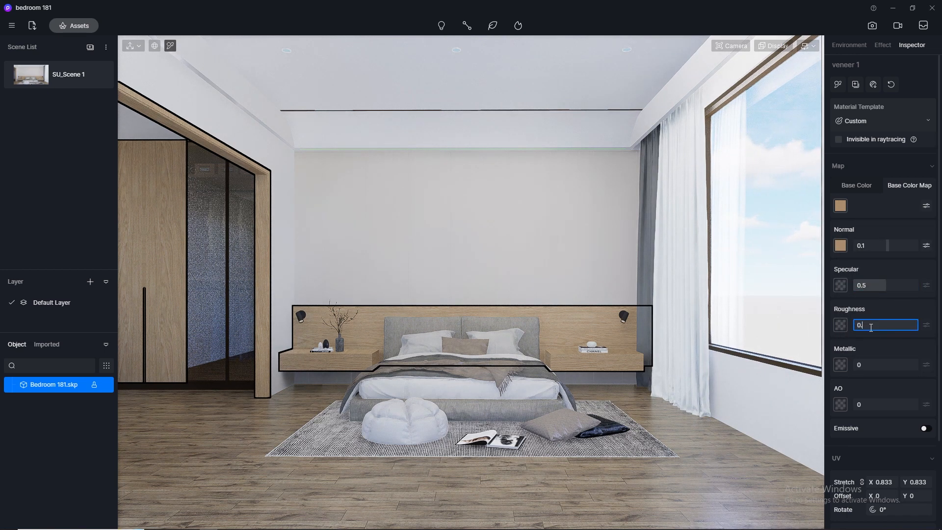
text(3)
key(Return)
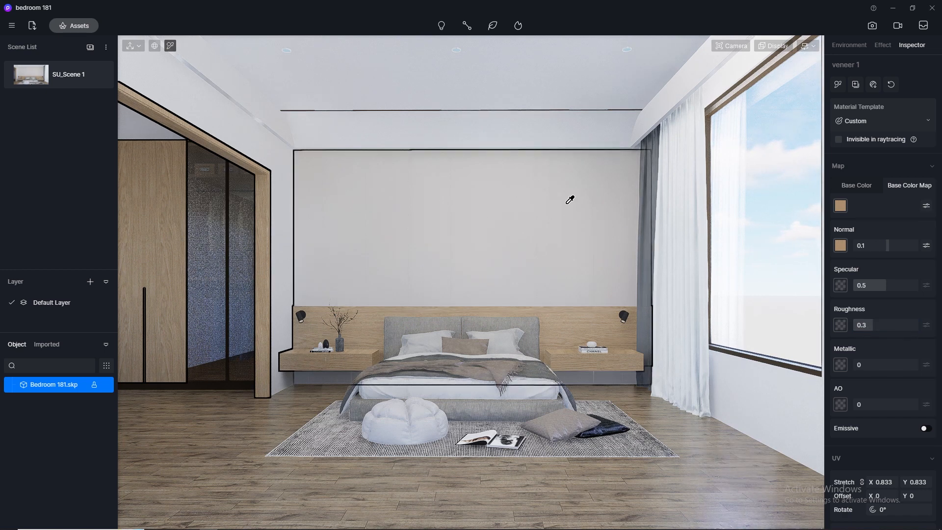
Copy the plaster material's base color map into its Normal map and set its Roughness to 0.8
click(569, 199)
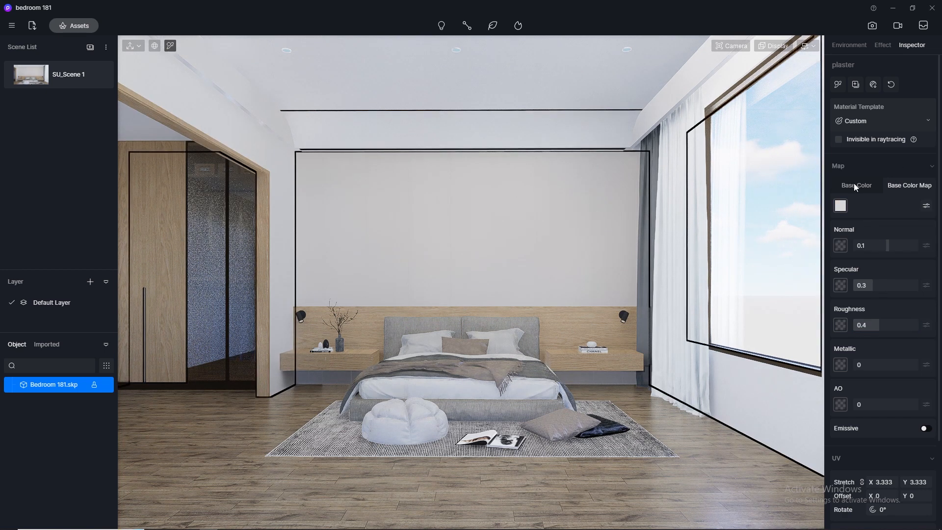
click(841, 206)
click(854, 266)
click(841, 245)
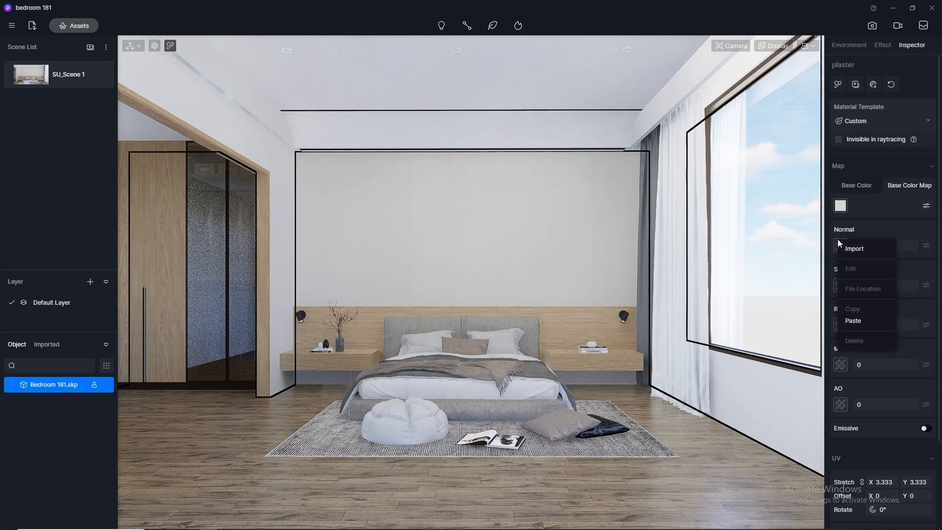
click(861, 324)
click(868, 325)
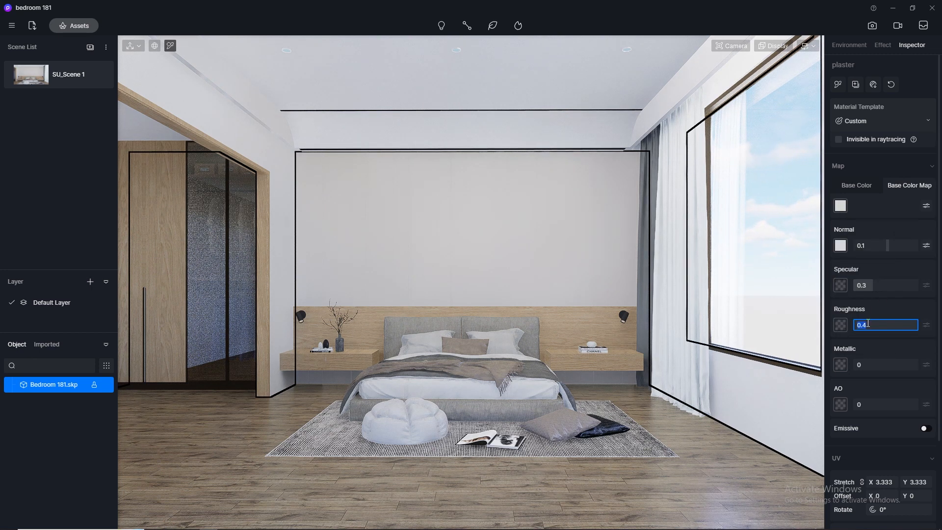
text(0.8)
key(Return)
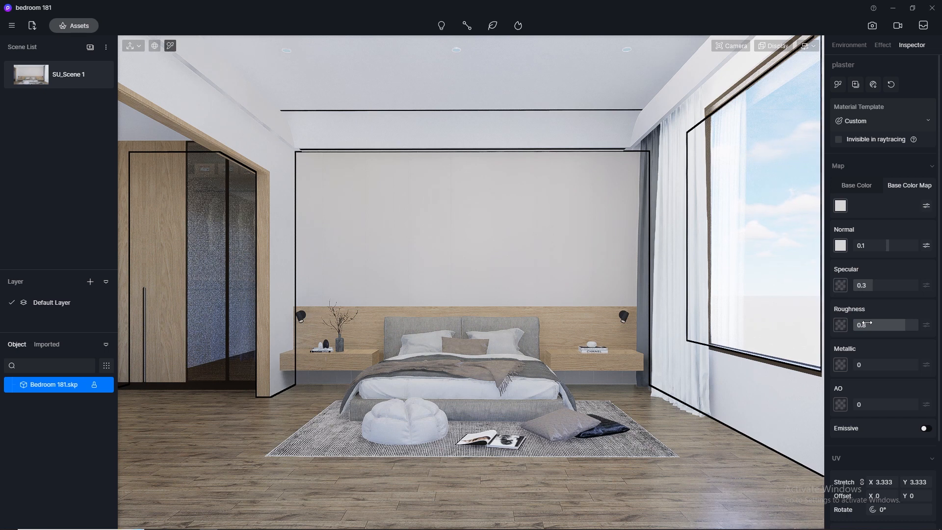
Set the cream grey duco material behind the bed to Normal 0, Specular 0.5 and Roughness 0.3
click(523, 211)
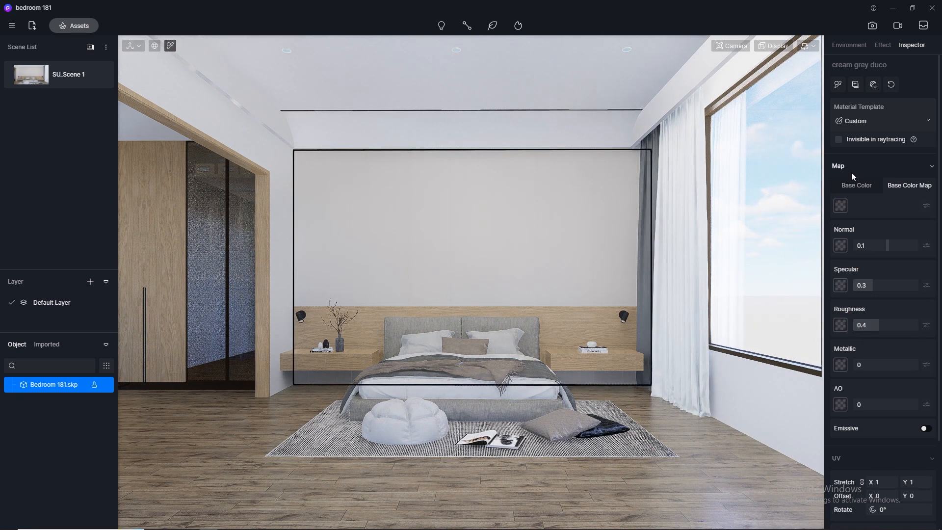
click(866, 245)
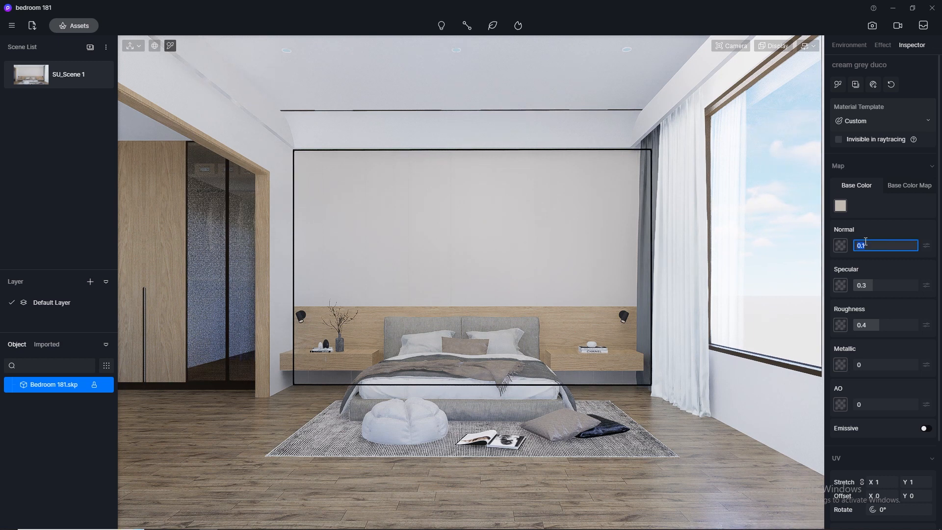
click(868, 286)
text(0.)
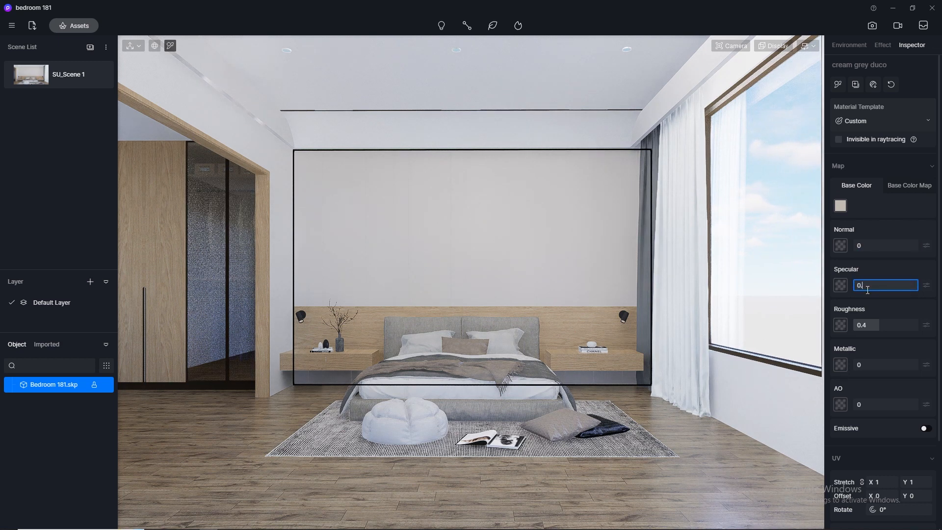
text(5)
click(882, 326)
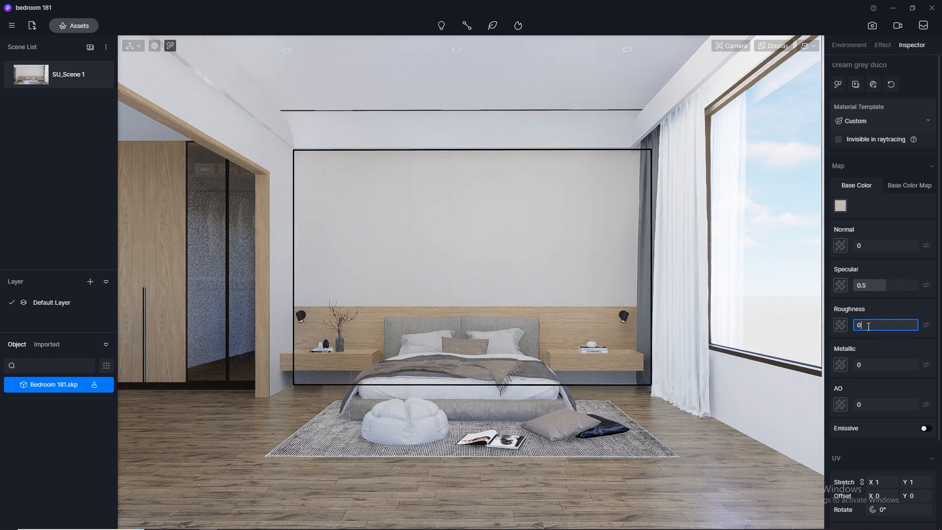
text(0.3)
key(Return)
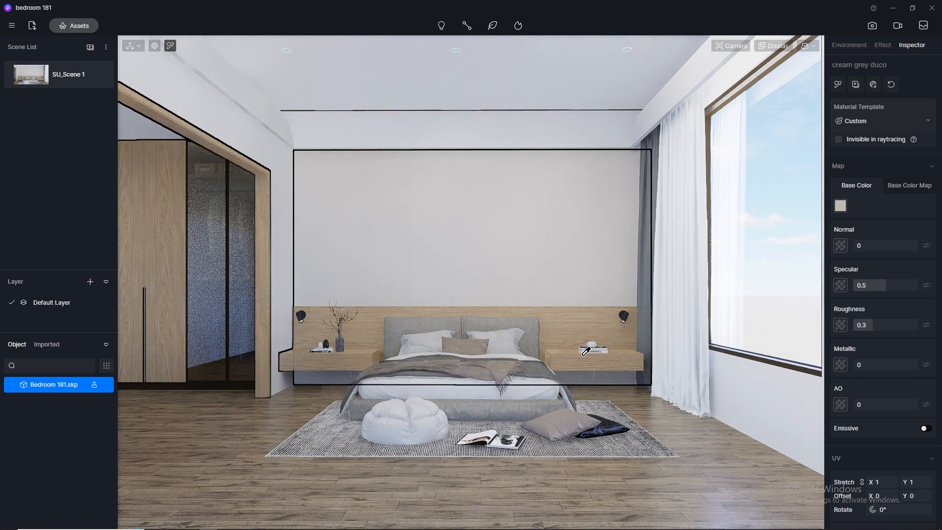
Apply the Grey Gauze Curtain material from the favourite online materials to the grey curtain
scroll(583, 356, up, 1)
scroll(582, 355, up, 1)
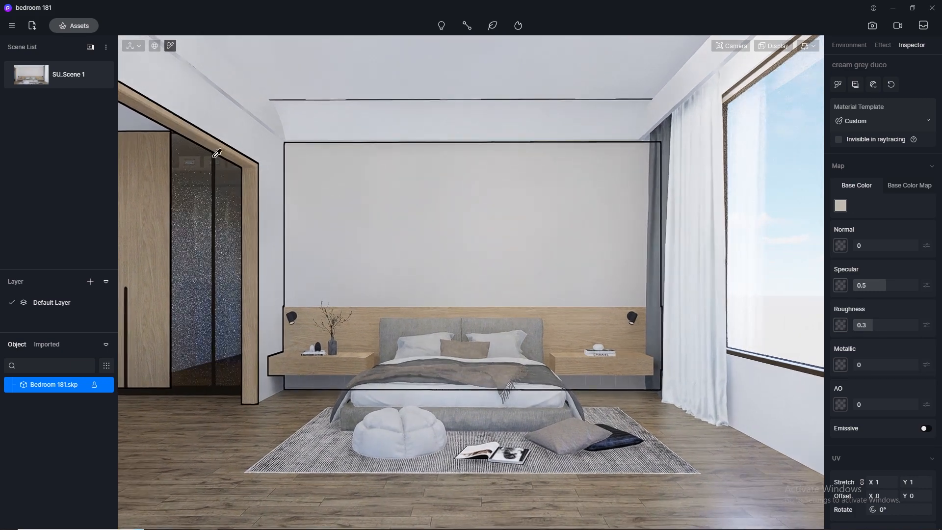
click(73, 27)
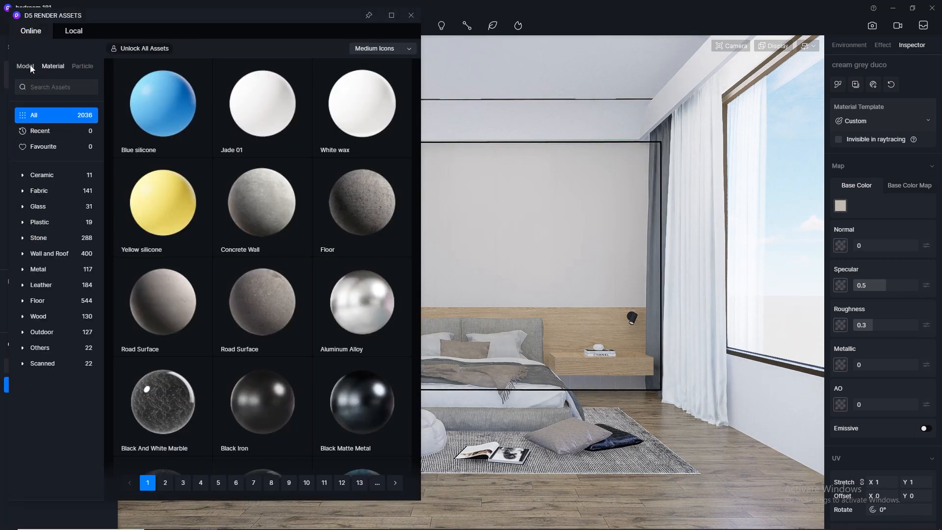
click(52, 147)
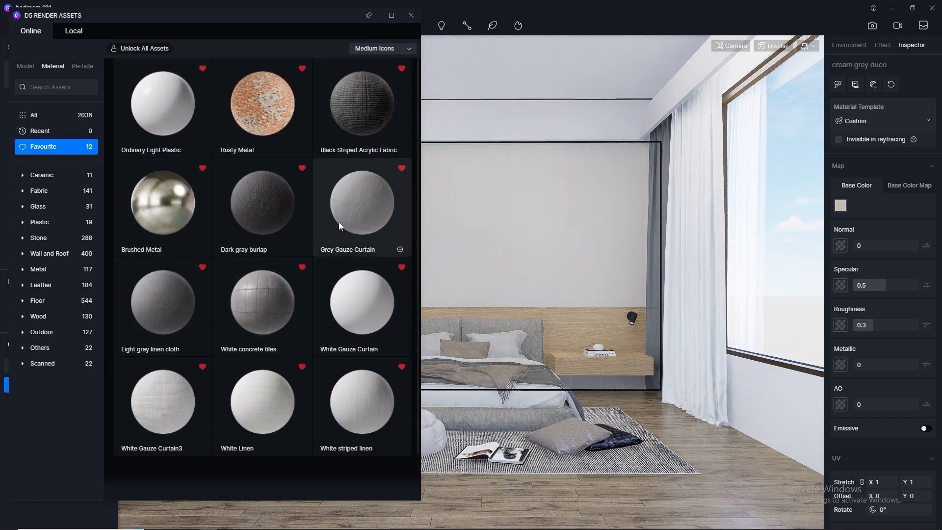
drag(340, 212, 658, 161)
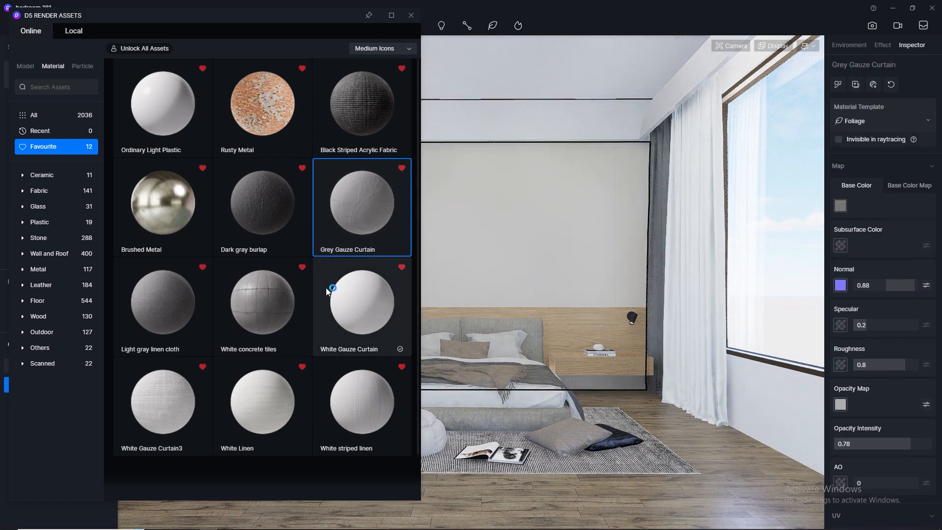
Apply the White Gauze Curtain3 favourite to the white sheer curtain and the Normal Glass material to the window pane
scroll(325, 300, down, 1)
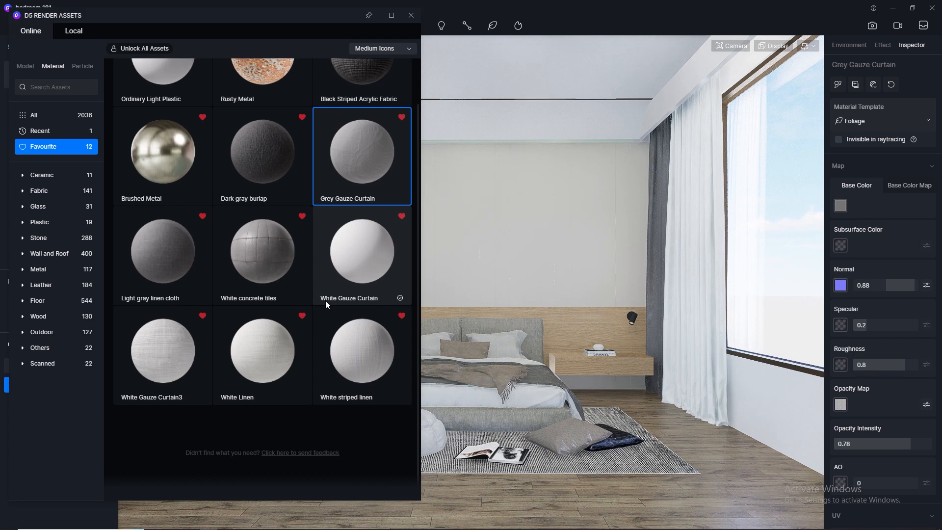
click(154, 357)
drag(567, 344, 692, 372)
click(48, 202)
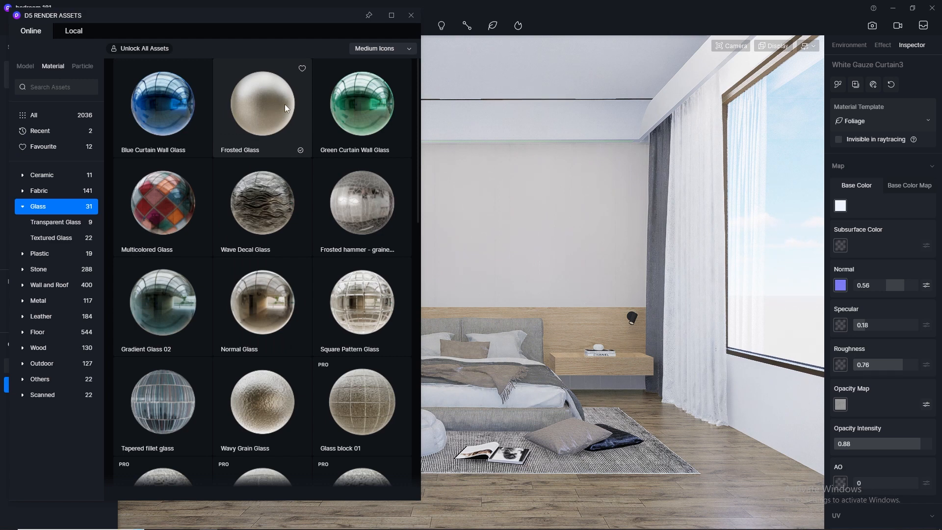
drag(249, 310, 792, 273)
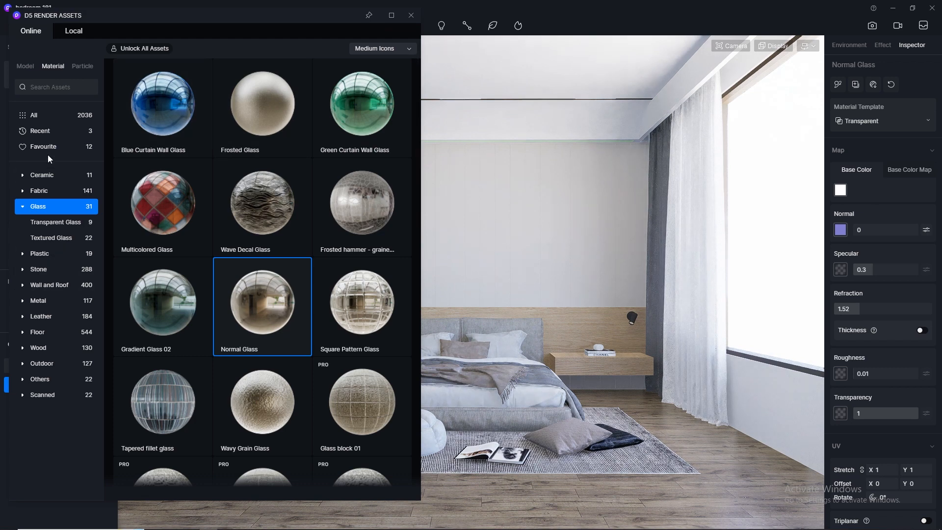
Apply the Light gray linen cloth from the online cotton and linen fabrics to the upholstered headboard and bed base
click(47, 190)
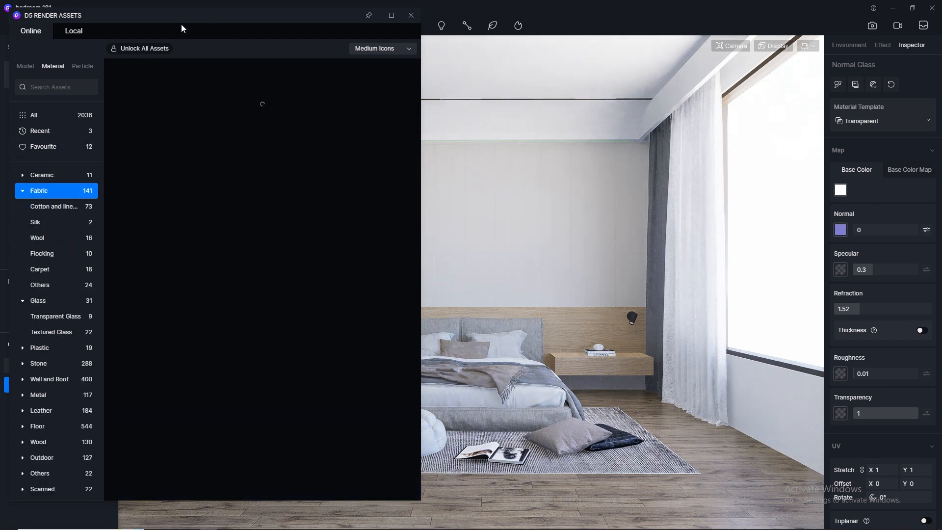
drag(181, 29, 701, 59)
scroll(779, 287, down, 5)
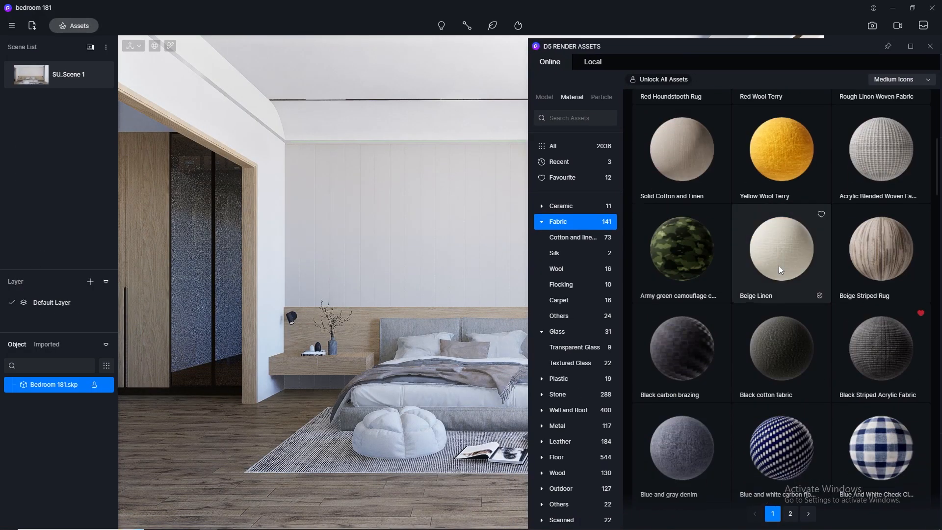
click(601, 243)
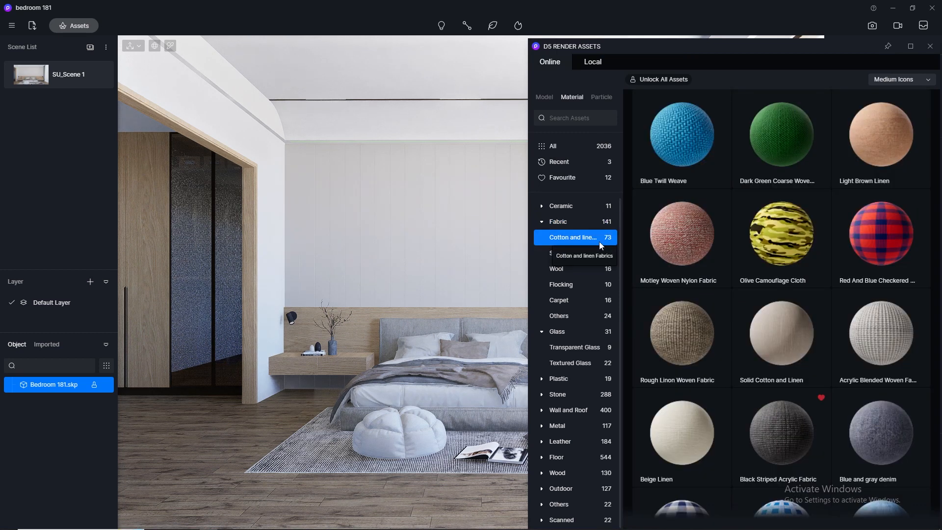
scroll(719, 278, down, 10)
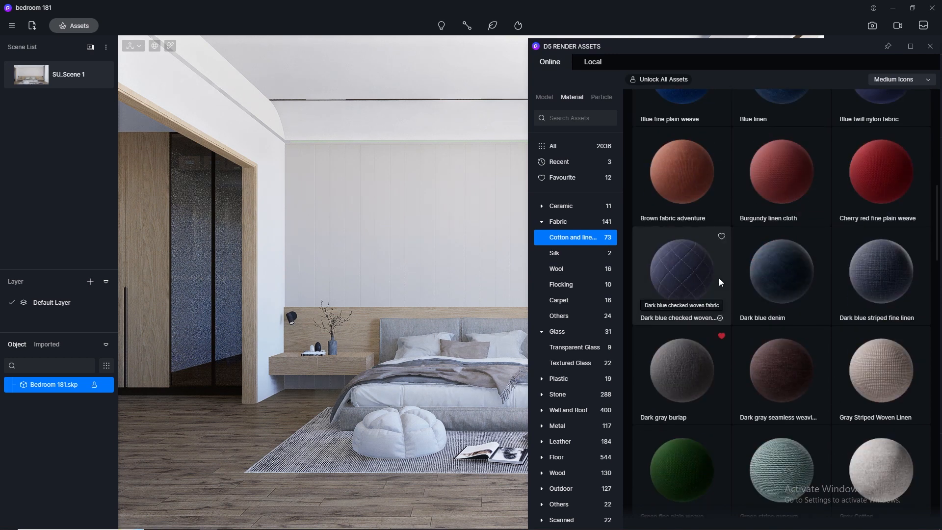
scroll(720, 281, down, 2)
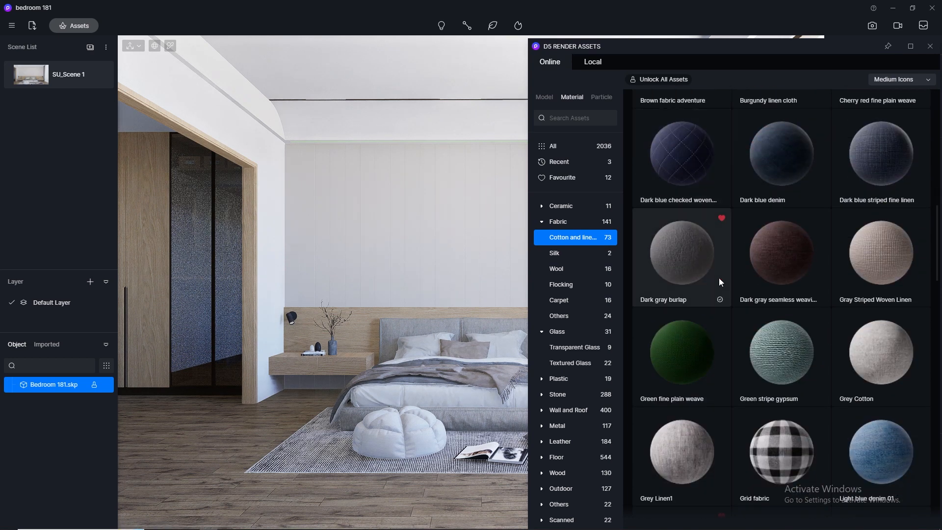
scroll(720, 281, down, 2)
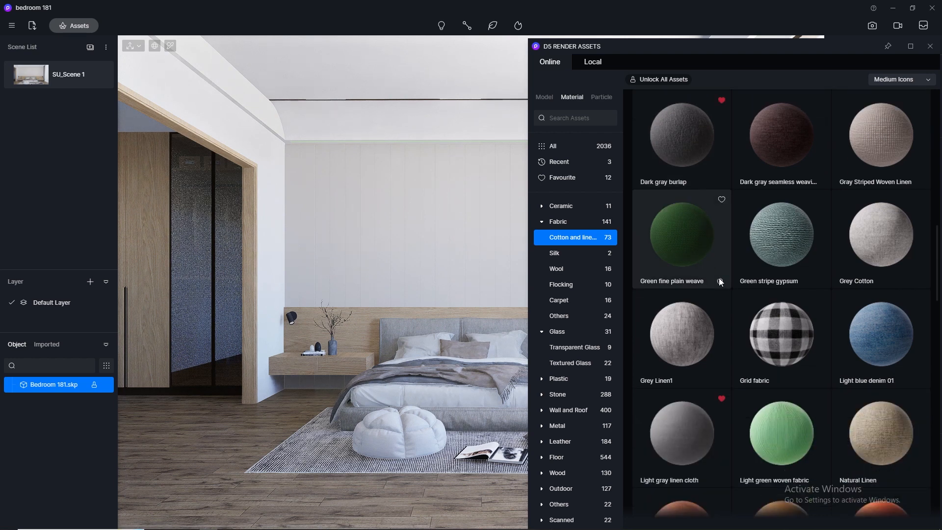
scroll(780, 334, down, 1)
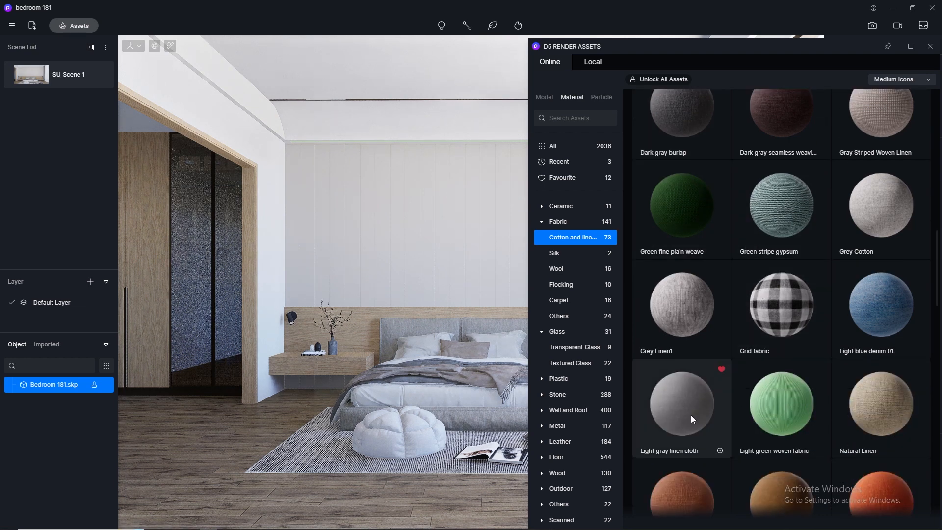
drag(692, 421, 483, 414)
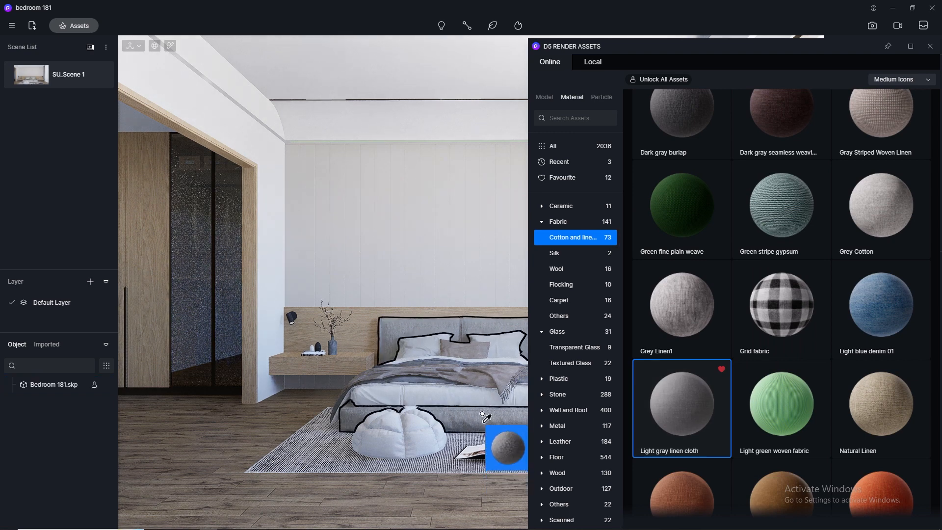
click(482, 414)
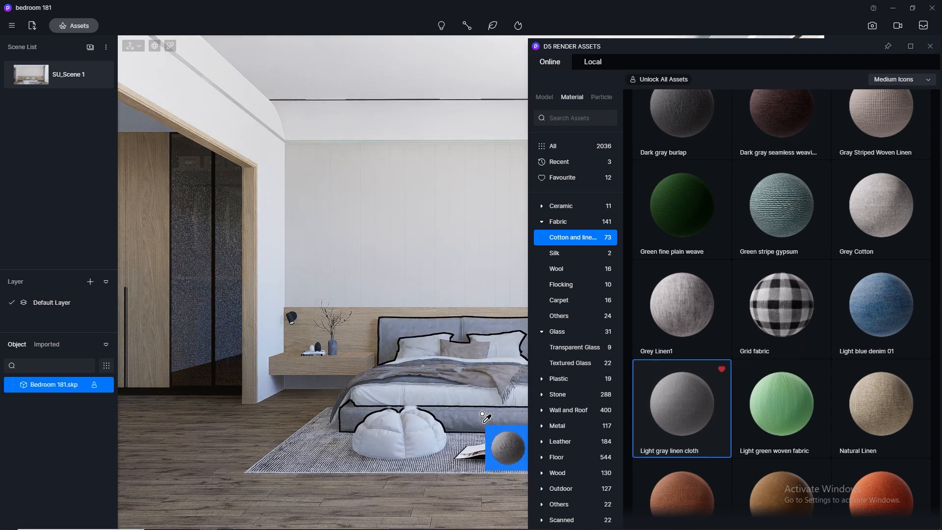
click(486, 417)
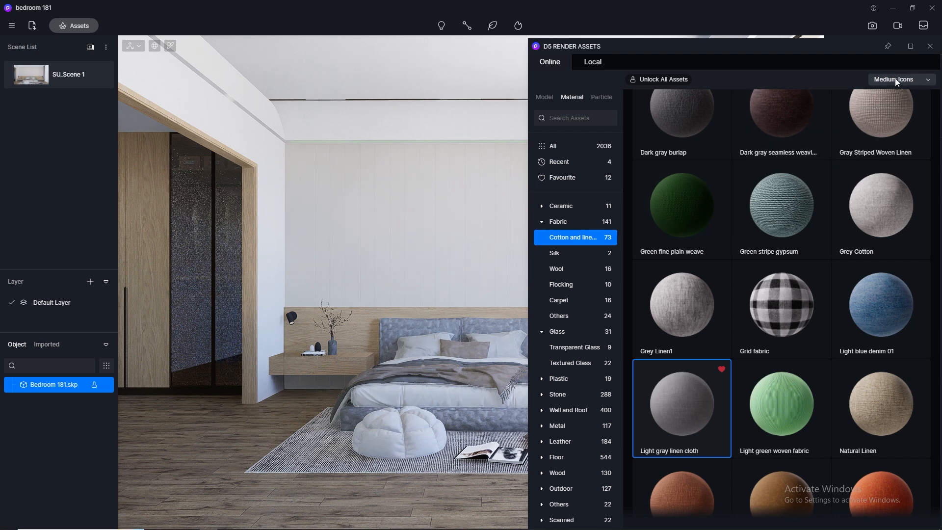
click(932, 49)
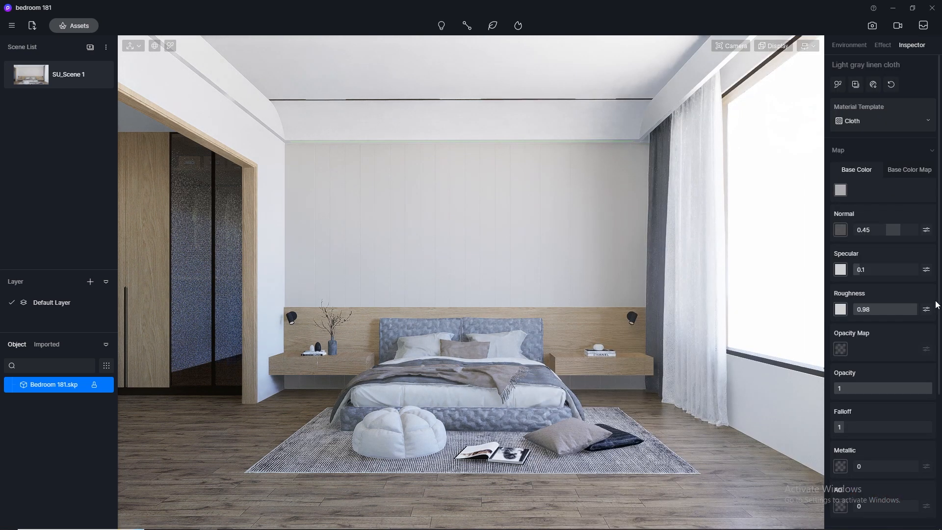
Change the camera navigation mode and switch the viewport to Perspective View for a closer look at the bed
scroll(538, 409, up, 2)
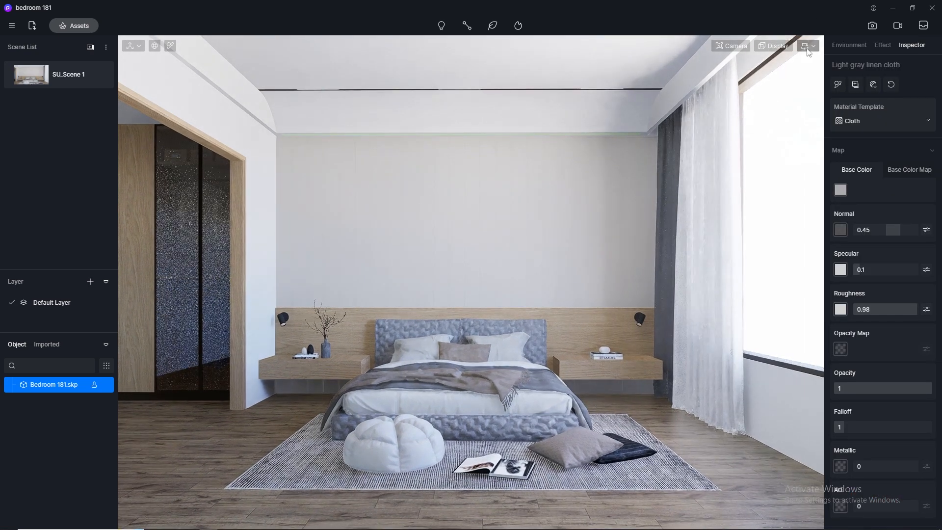
click(809, 48)
click(769, 78)
scroll(474, 422, up, 3)
scroll(469, 422, down, 2)
middle_drag(469, 422, 453, 457)
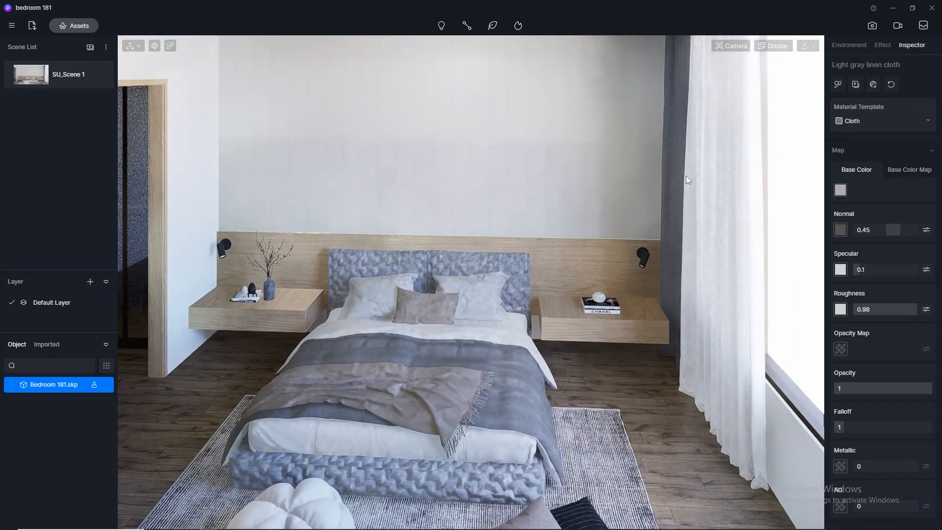
key(2)
scroll(539, 338, down, 1)
middle_drag(505, 346, 509, 208)
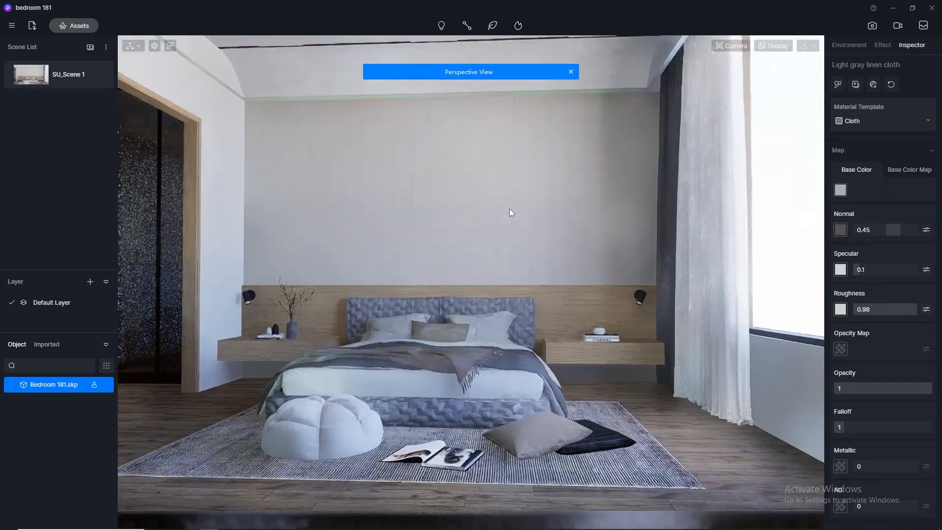
scroll(480, 328, up, 2)
Lower the camera's clipping distance so the bed is no longer cut away, and frame it from above its foot end
click(731, 46)
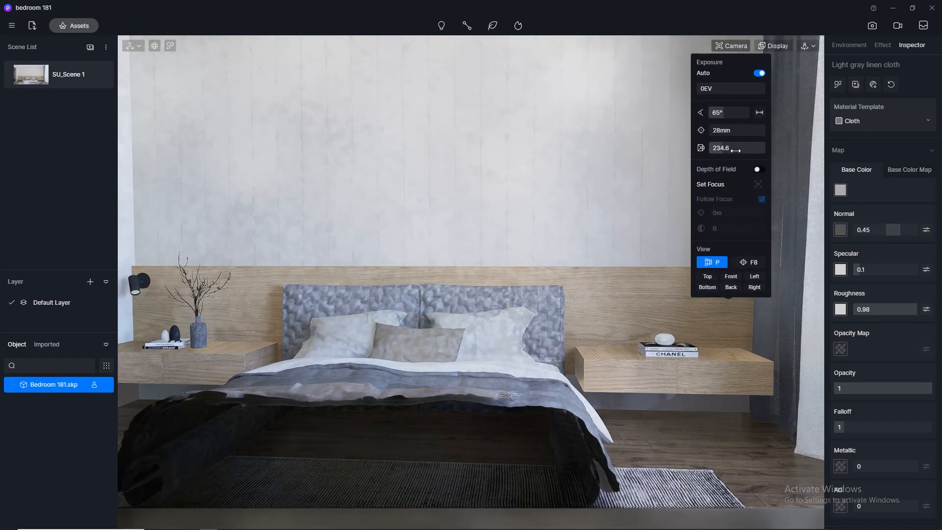
drag(735, 151, 535, 175)
right_drag(500, 309, 450, 475)
middle_drag(450, 475, 512, 295)
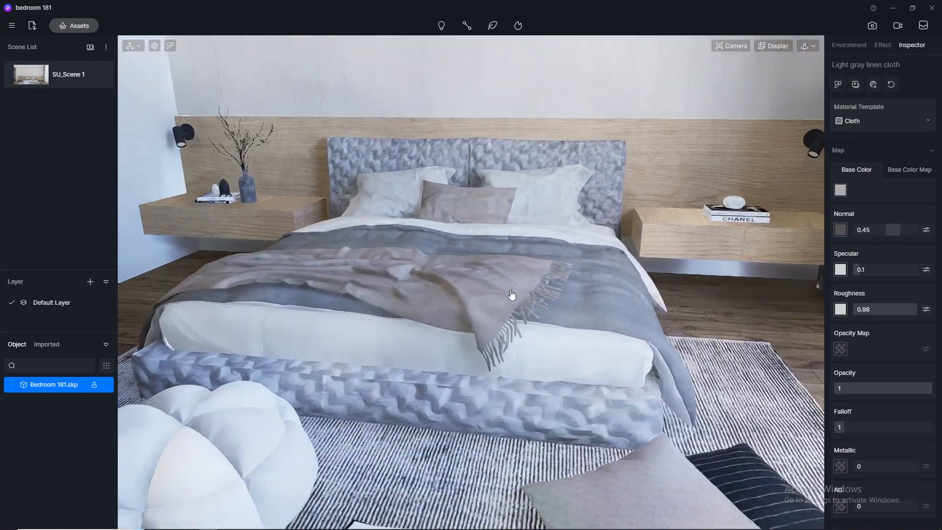
mouse_move(531, 189)
middle_down()
mouse_move(488, 322)
mouse_move(534, 178)
middle_up()
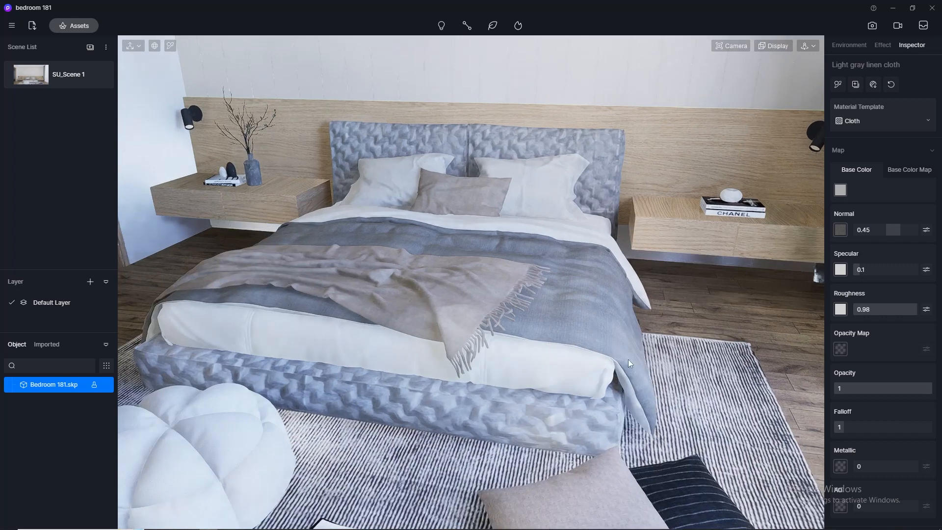
Set the bed upholstery's UV Stretch to 40 on both X and Y, trying 5 and 30 first
scroll(937, 470, down, 4)
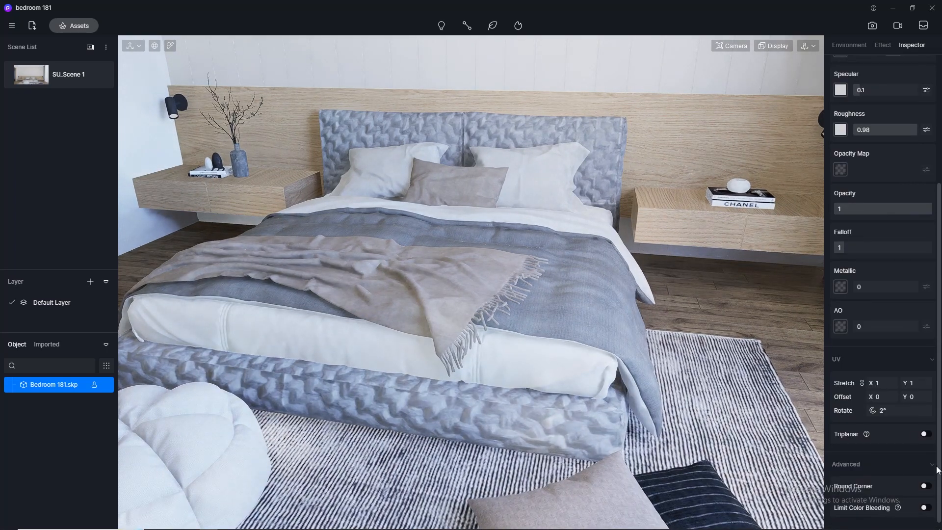
click(882, 382)
text(5)
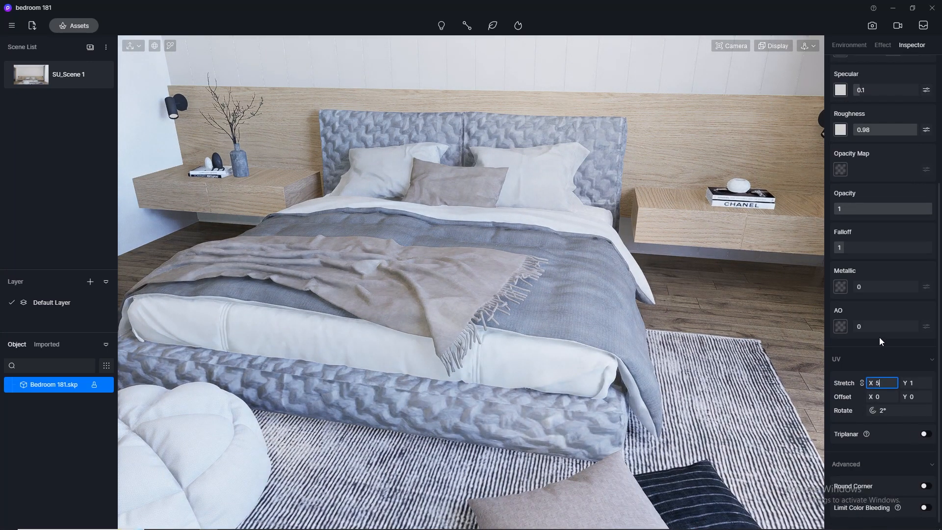
key(Return)
click(888, 385)
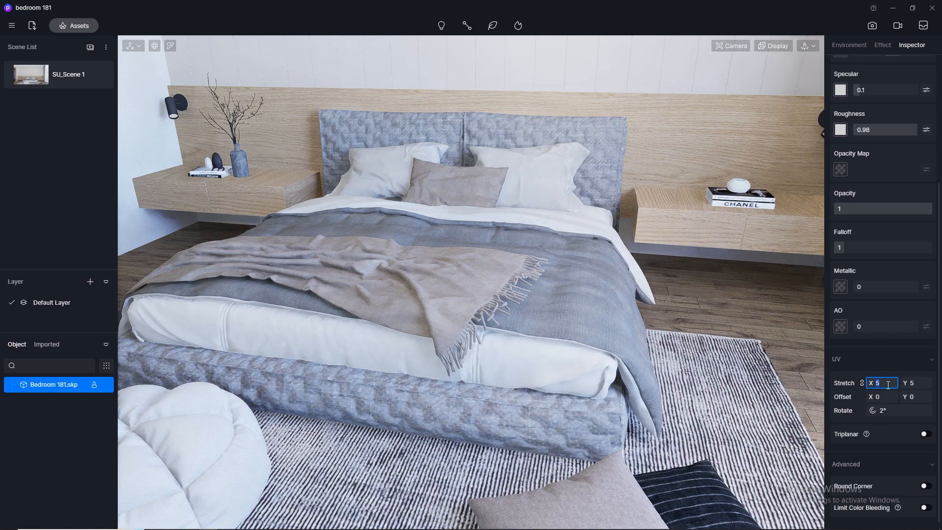
text(30)
key(Return)
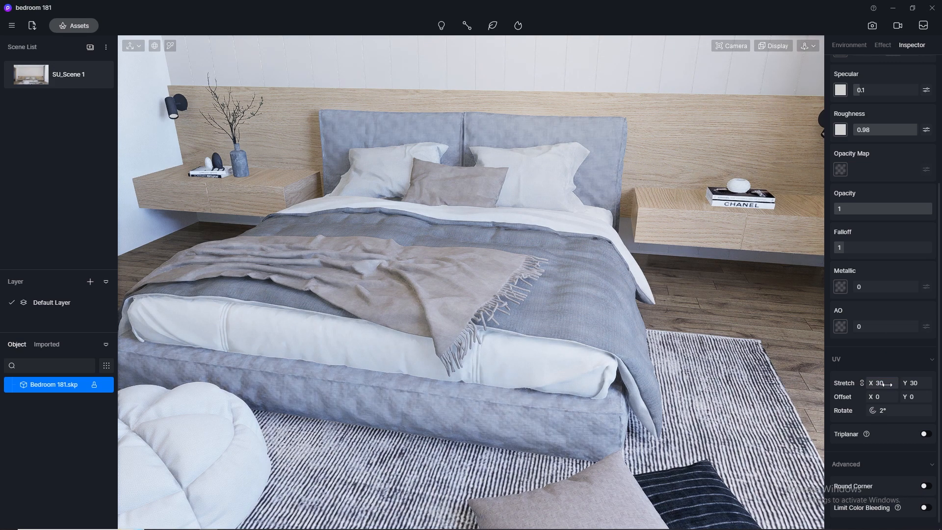
right_drag(607, 429, 588, 337)
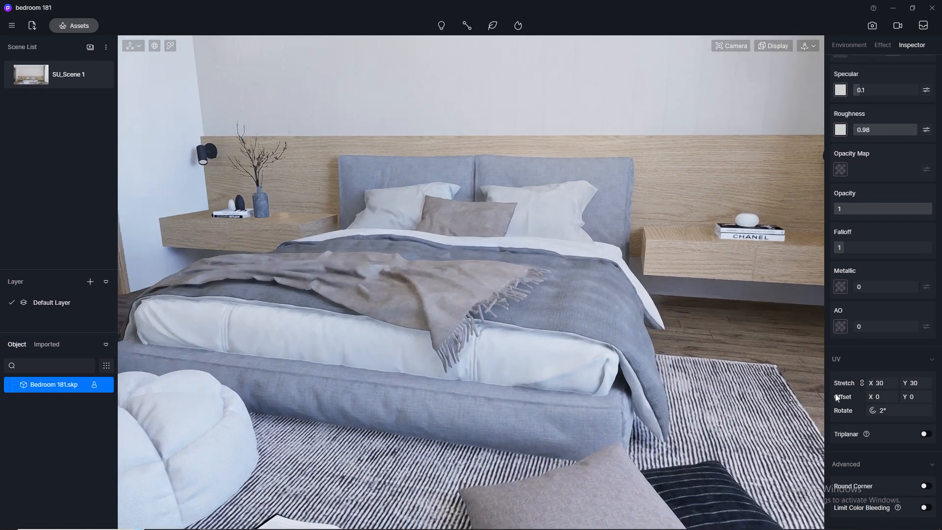
click(895, 383)
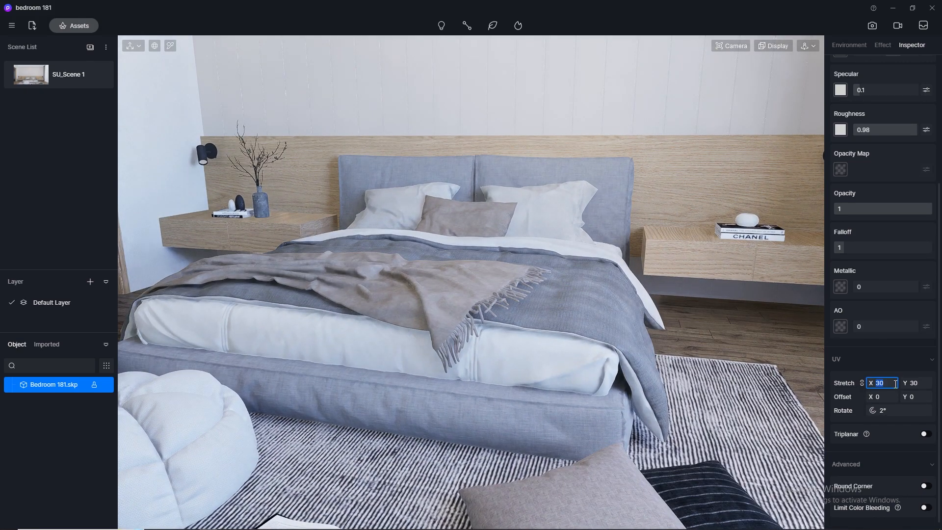
text(40)
key(Return)
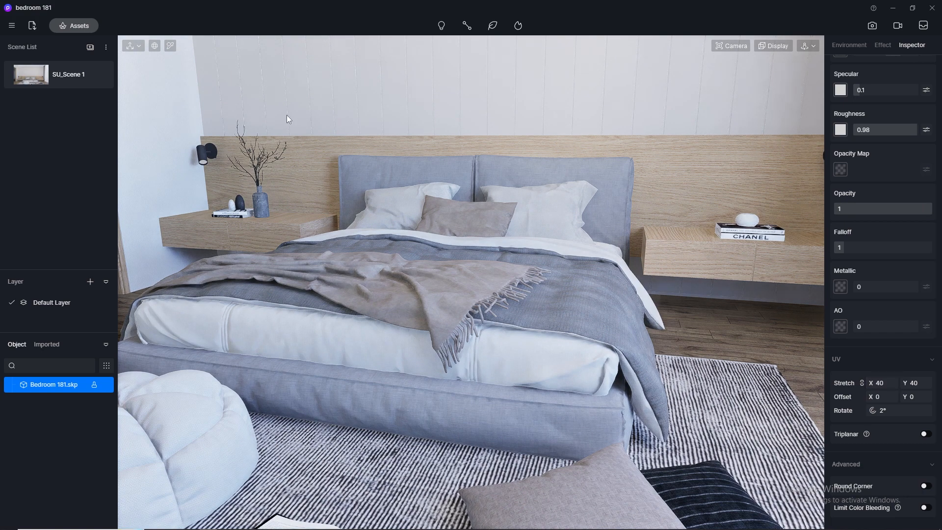
Apply the Dark gray burlap material to the white pouf and set its UV Stretch to 45 on X and Y
right_drag(388, 190, 401, 275)
middle_drag(399, 248, 425, 190)
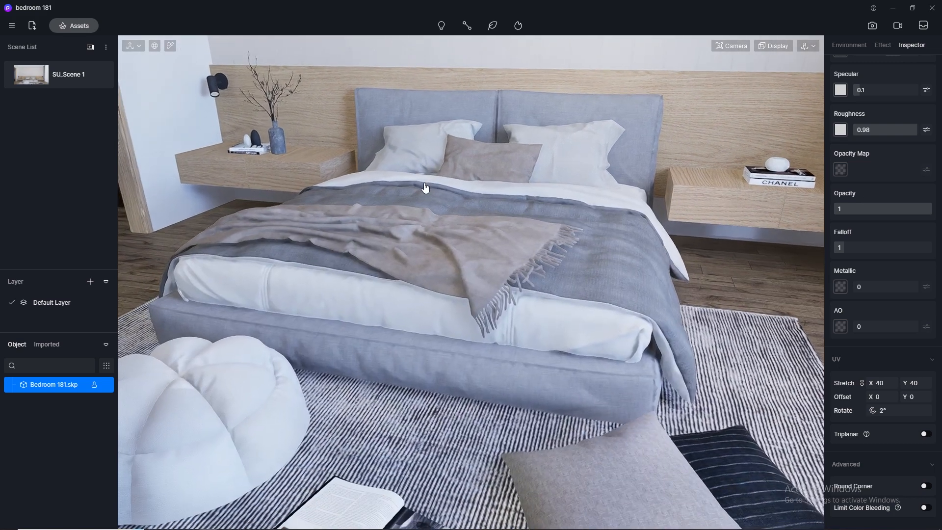
click(75, 28)
drag(691, 125, 422, 360)
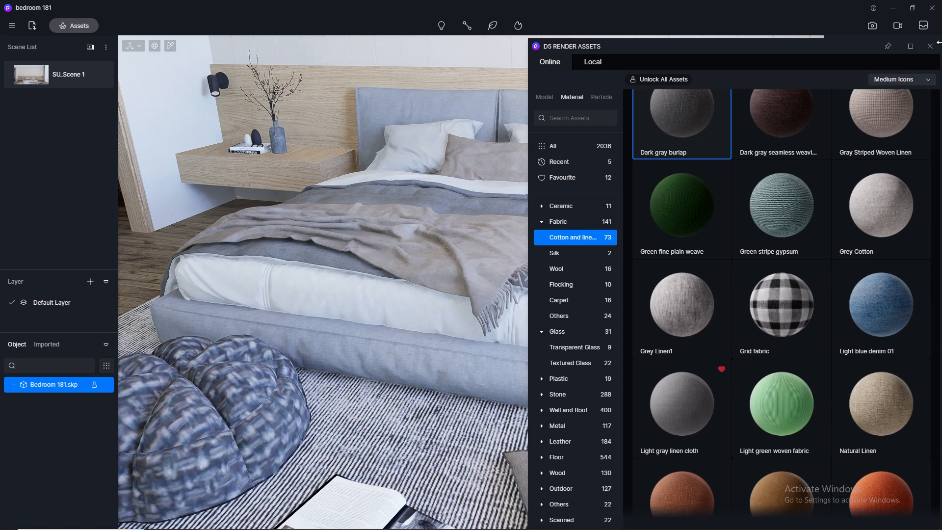
click(931, 46)
click(891, 379)
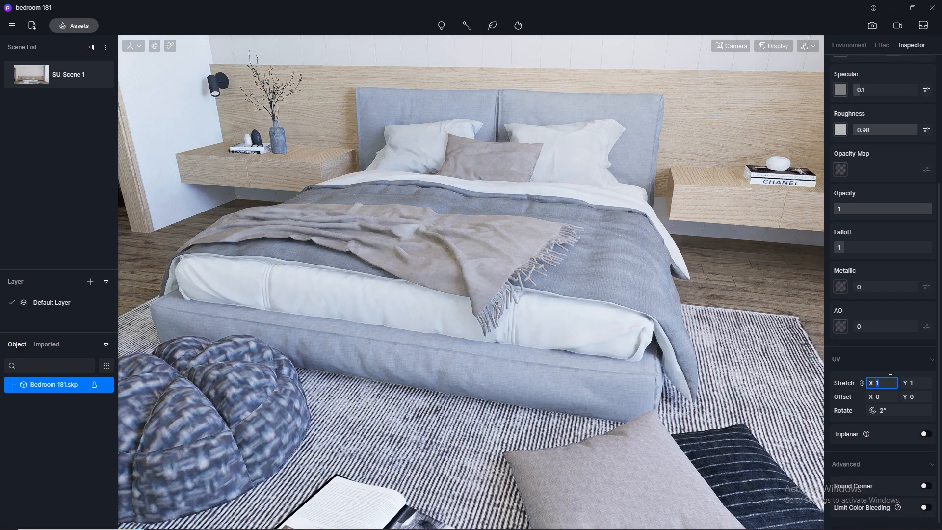
text(45)
key(Return)
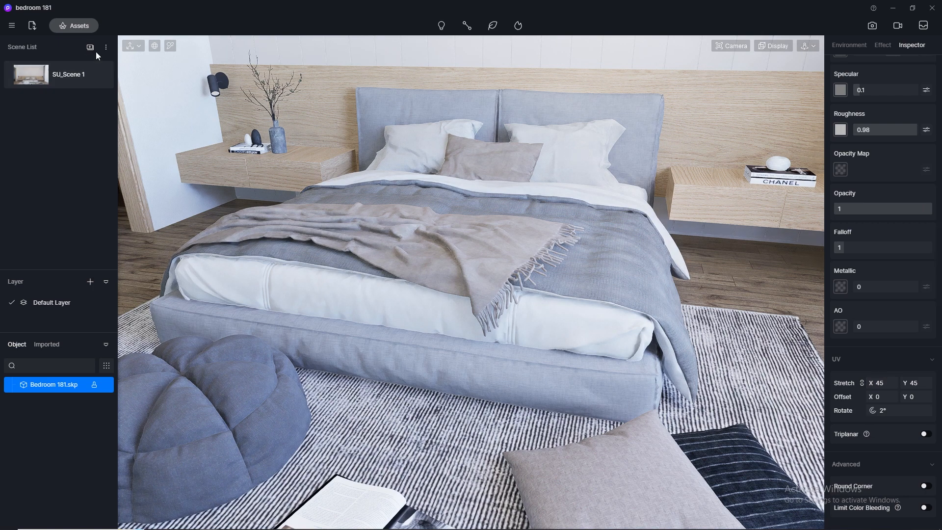
Apply the Dark gray burlap material to the grey duvet and set its UV Stretch to 15 on X and Y
click(83, 27)
drag(665, 141, 438, 191)
click(939, 50)
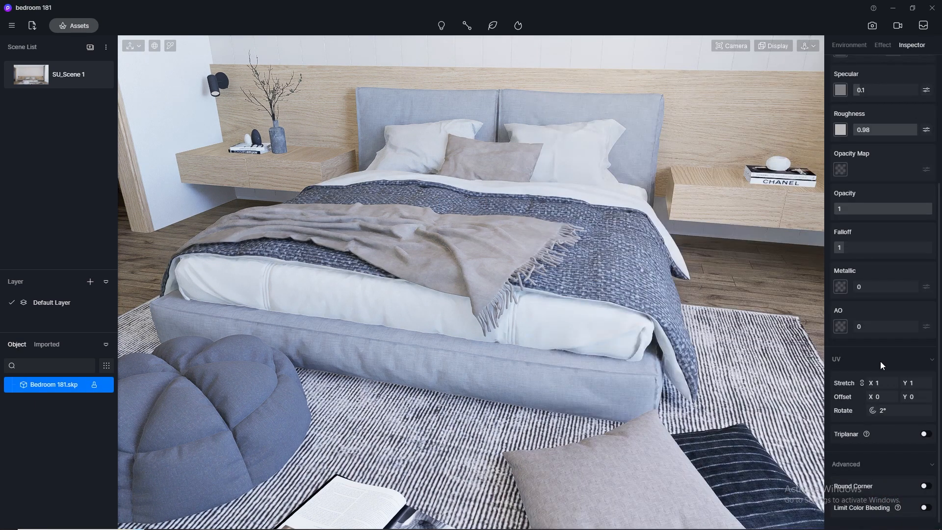
click(883, 383)
text(35)
key(Return)
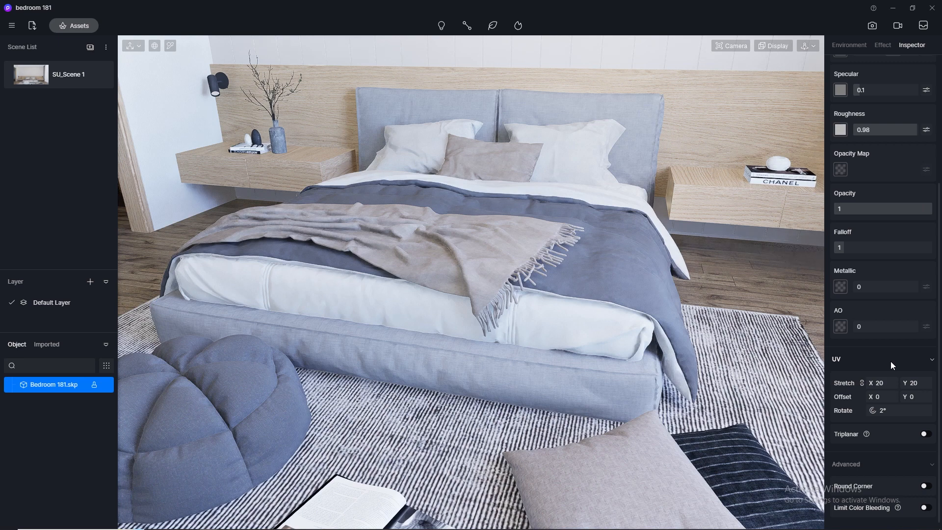
click(894, 384)
key(Return)
Apply the Solid Cotton and Linen fabric material to the beige throw and matching small pillow on the bed
middle_drag(348, 328, 440, 217)
scroll(401, 336, down, 3)
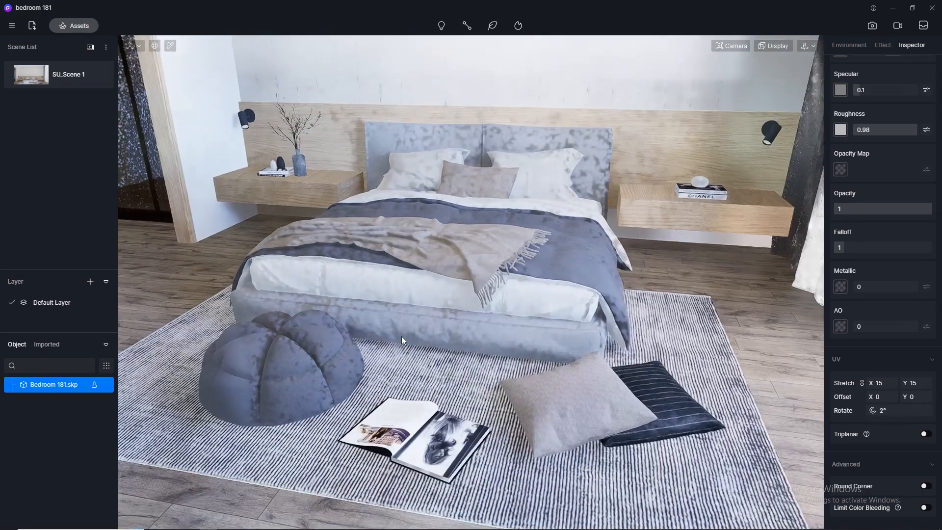
middle_drag(402, 337, 449, 314)
scroll(391, 279, up, 3)
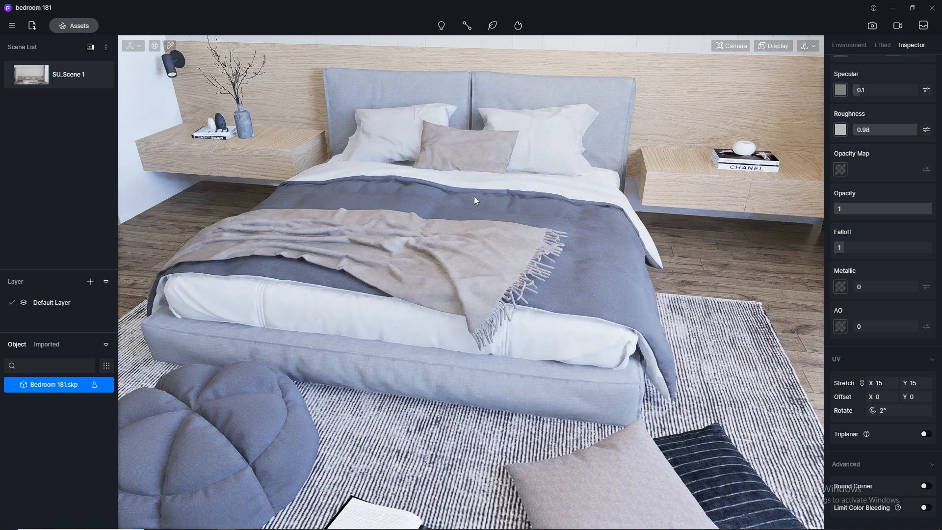
middle_drag(474, 196, 474, 266)
click(79, 26)
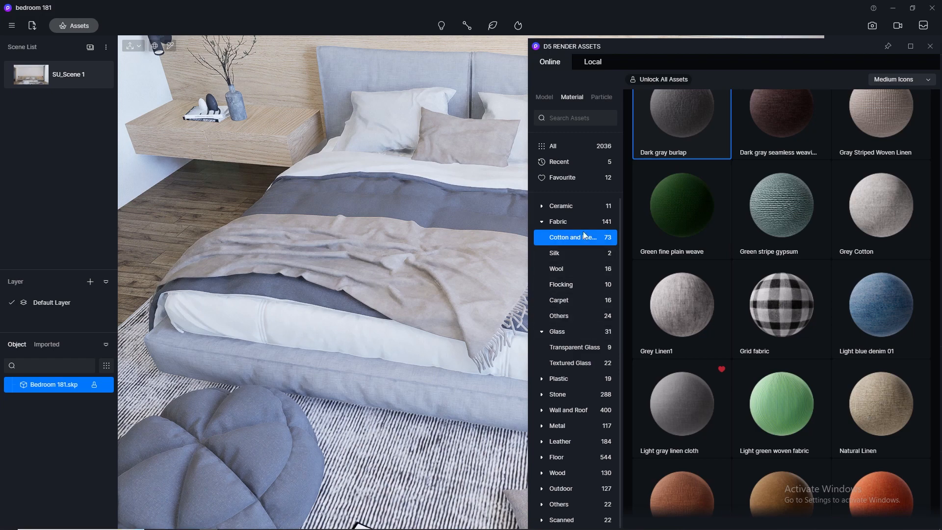
scroll(797, 293, down, 10)
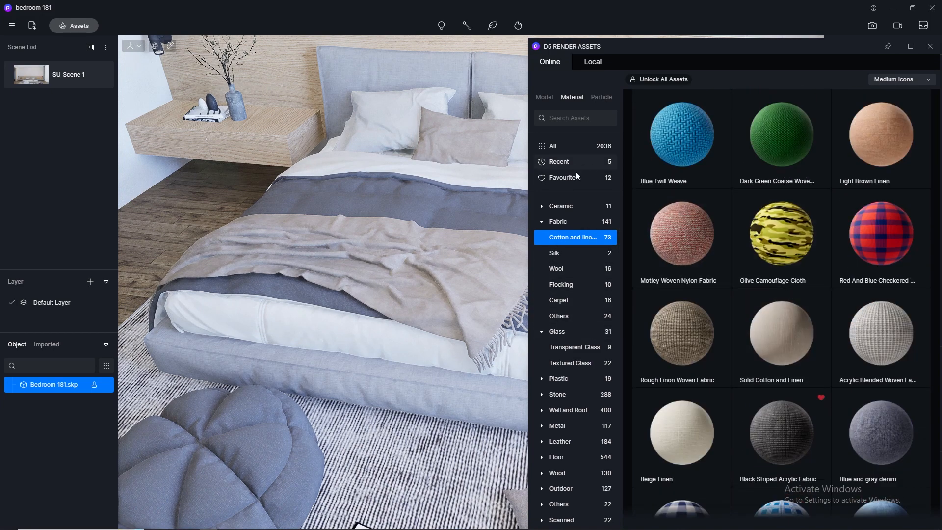
click(810, 325)
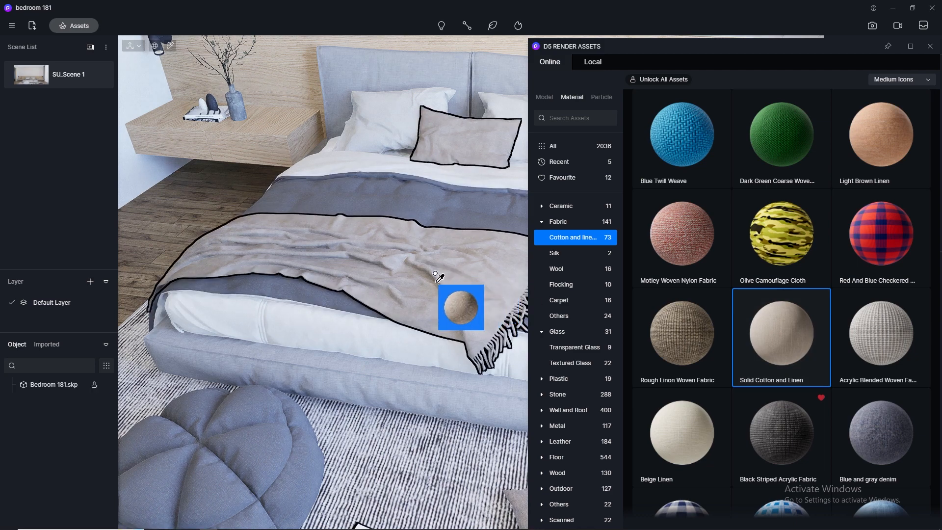
drag(669, 53, 861, 180)
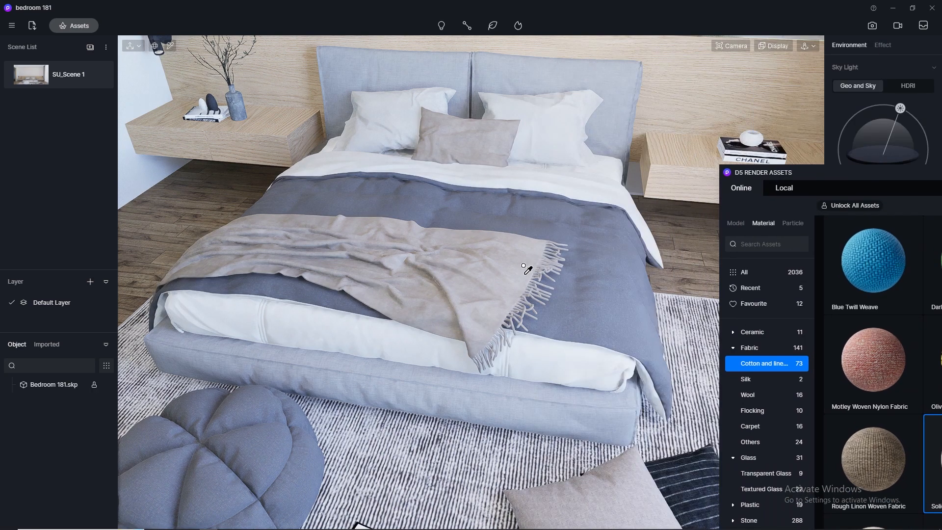
click(452, 280)
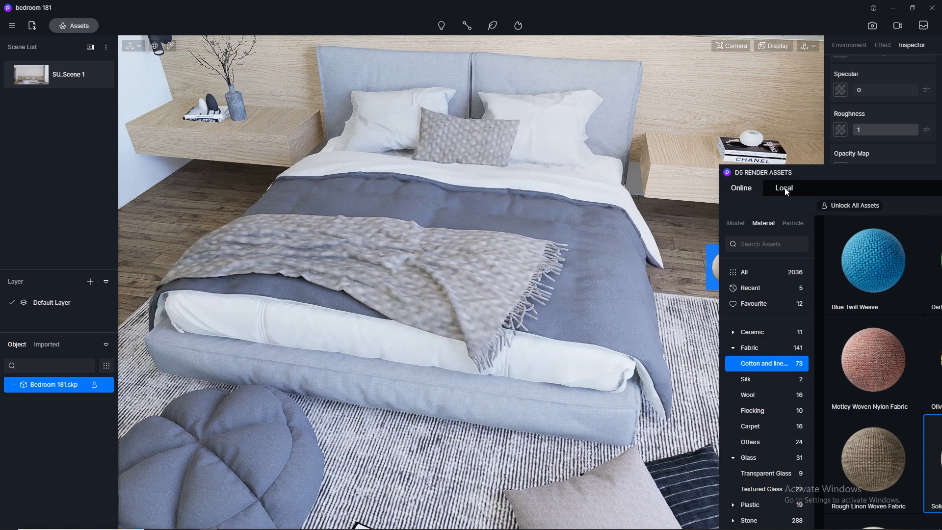
drag(787, 191, 535, 211)
click(761, 213)
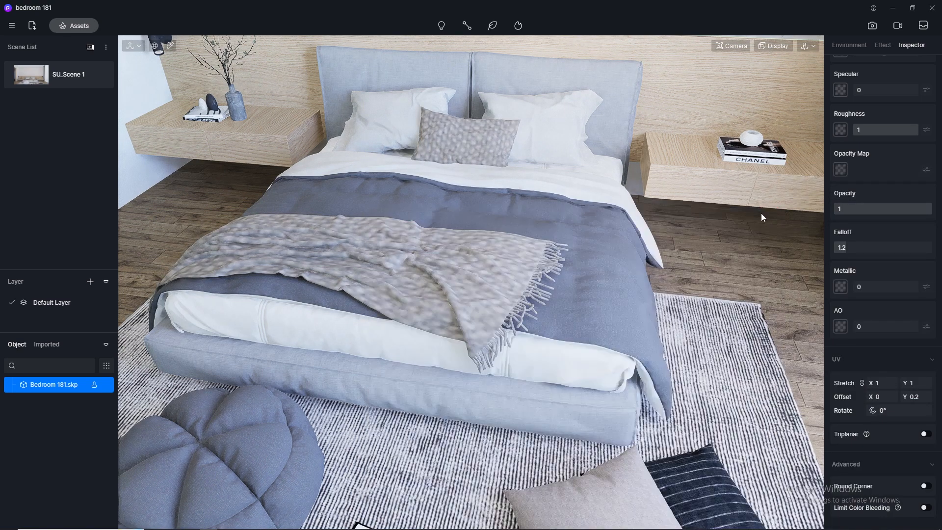
Set the throw material's UV Stretch to 15 on both X and Y
click(893, 383)
text(15)
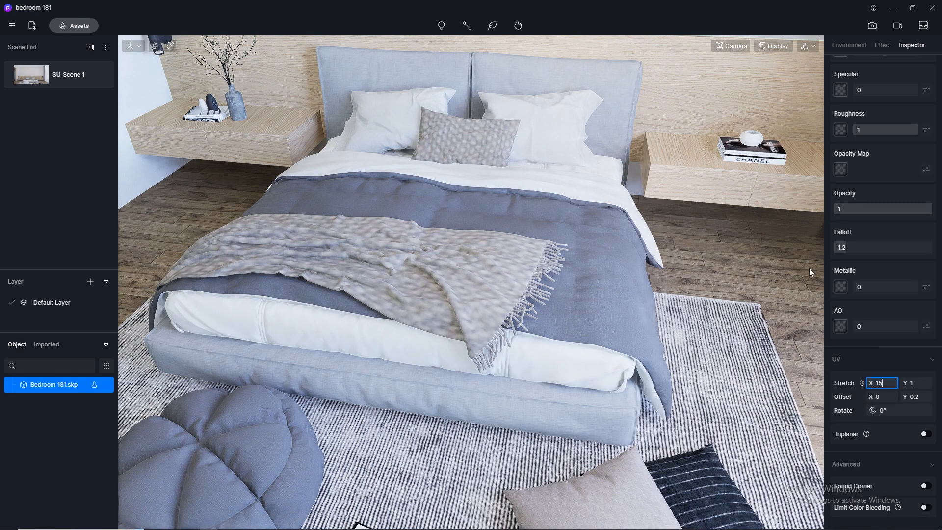
key(Return)
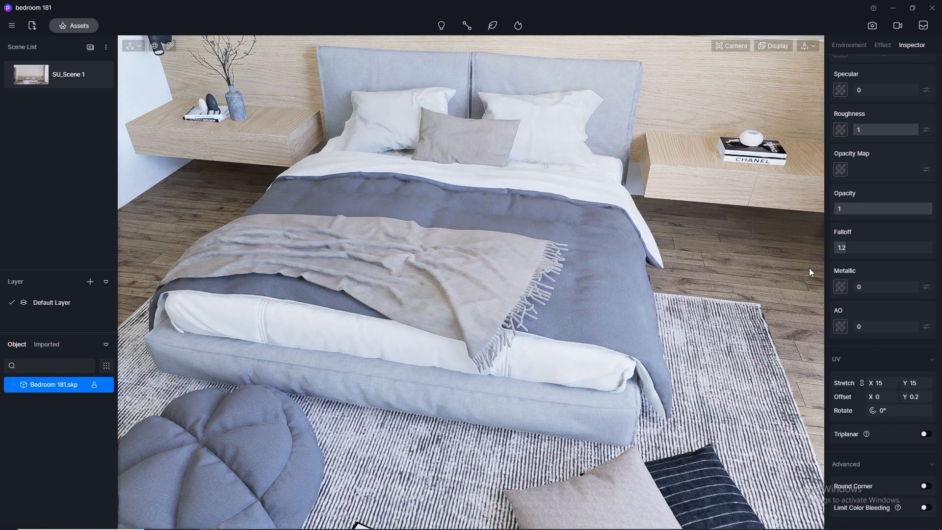
Apply Solid Cotton and Linen to the beige floor cushion and set its UV Stretch to 25 on X and Y, trying 30 first
click(80, 27)
drag(630, 225, 183, 38)
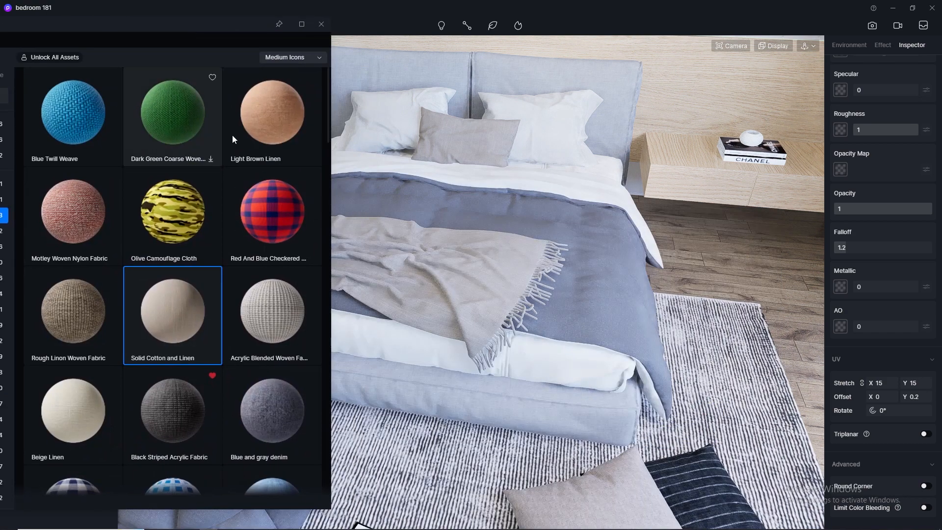
drag(170, 318, 654, 510)
click(894, 383)
text(30)
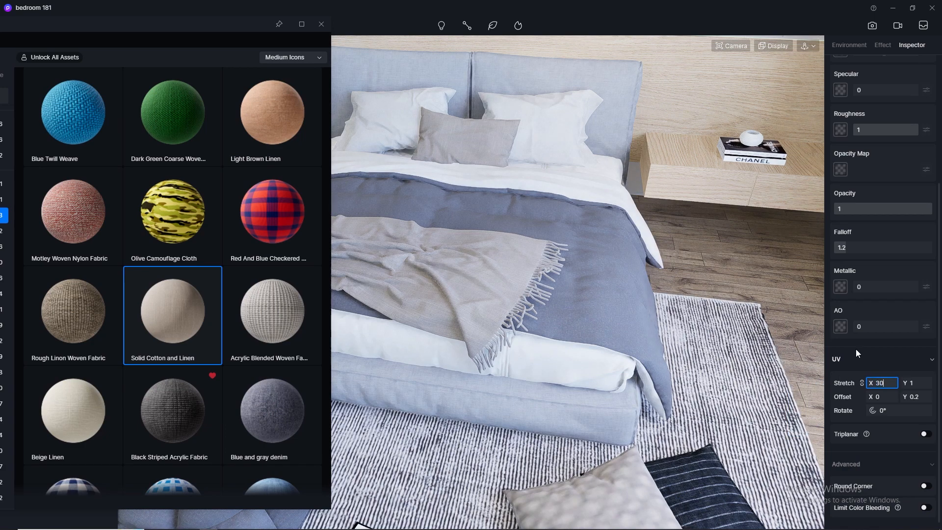
key(Return)
click(891, 383)
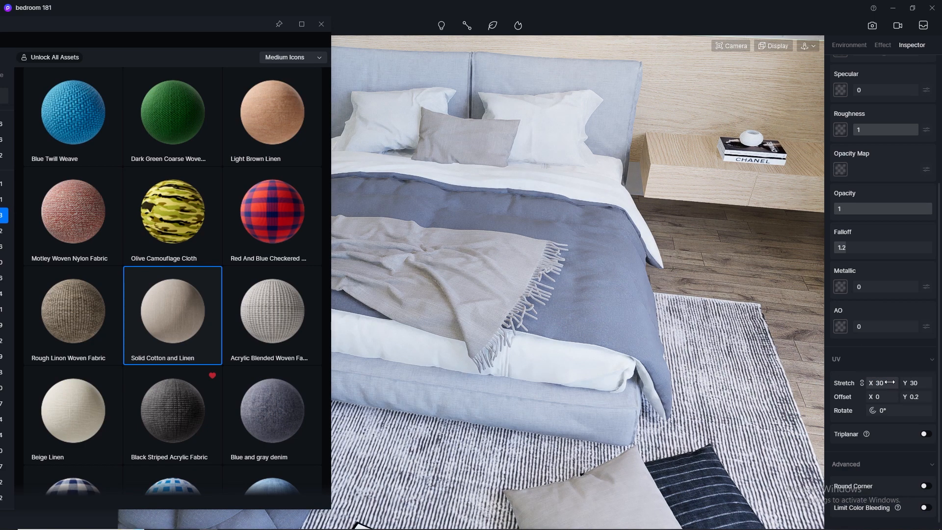
key(Return)
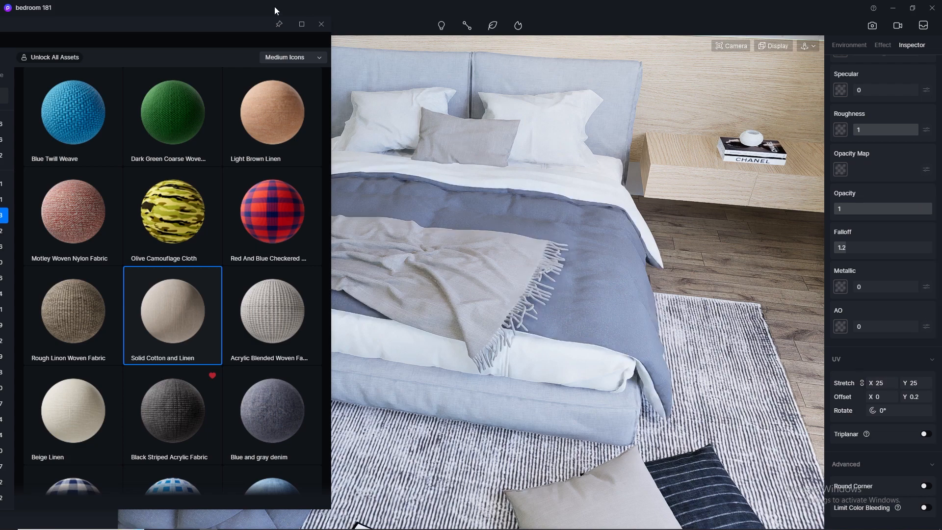
click(321, 24)
key(Escape)
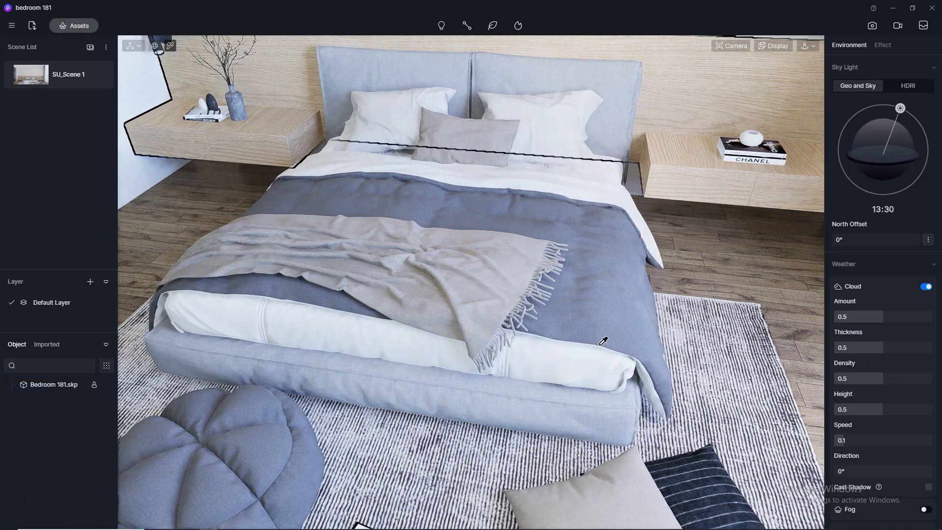
Pick the dark striped floor cushion's material and change its material template to Cloth
scroll(506, 196, up, 5)
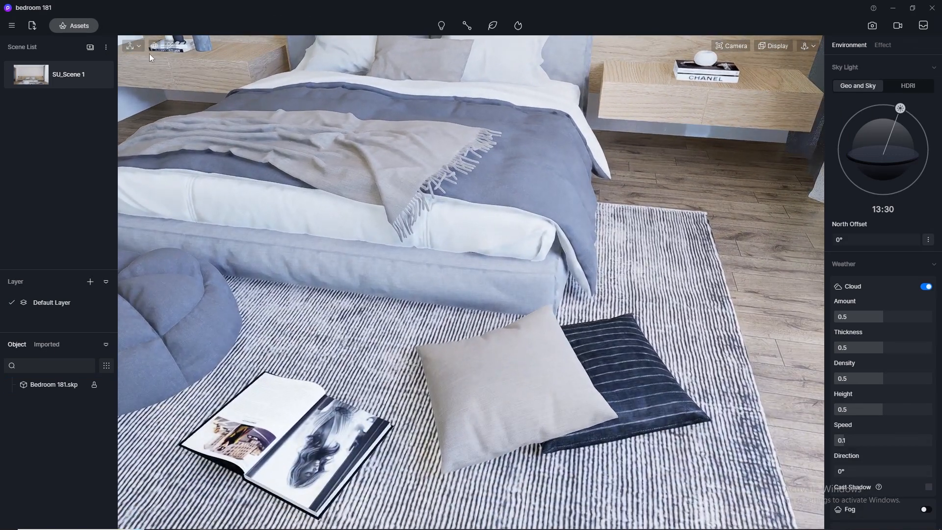
click(170, 46)
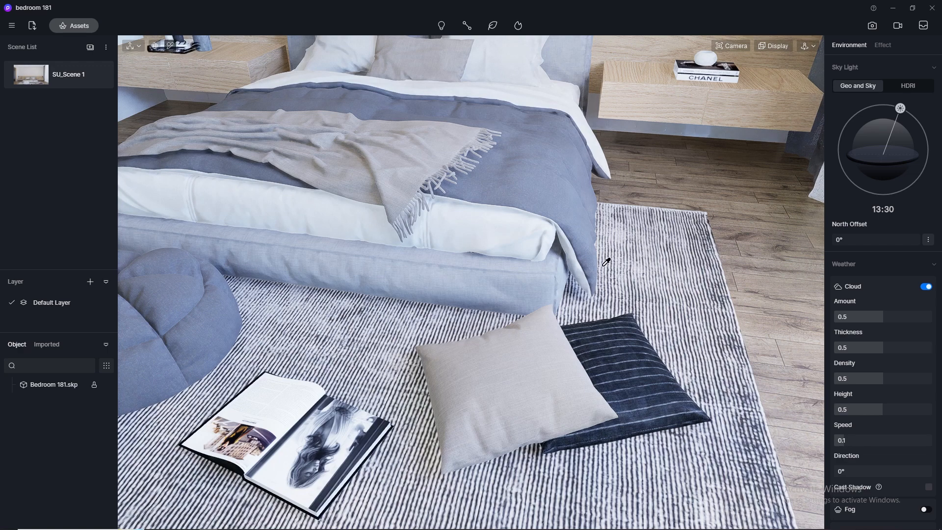
click(658, 388)
scroll(888, 163, up, 3)
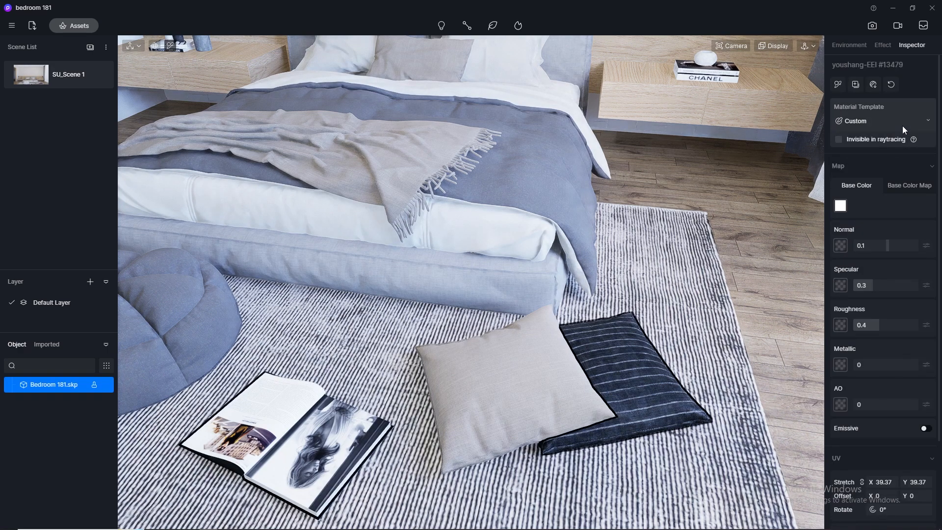
click(902, 122)
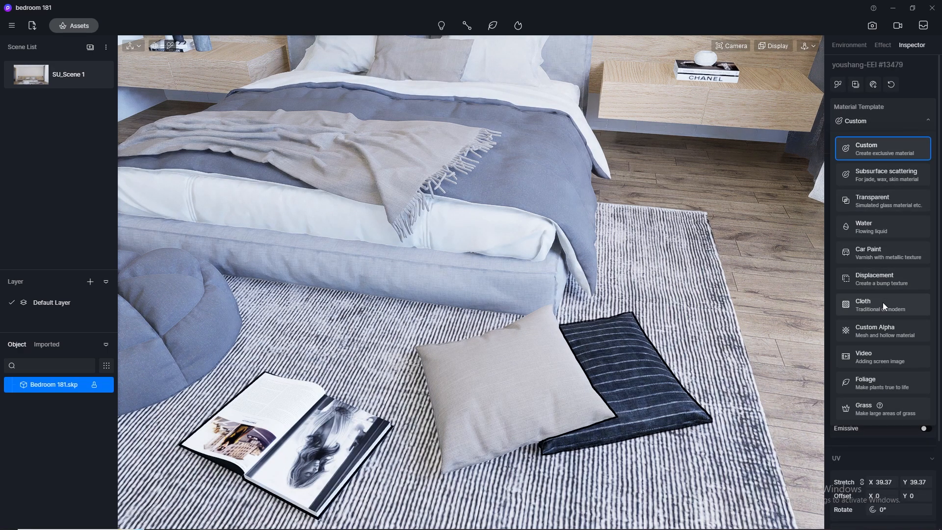
click(882, 302)
Copy the striped cushion's base color map into its Normal map and set Roughness to 0.8
click(909, 170)
click(841, 190)
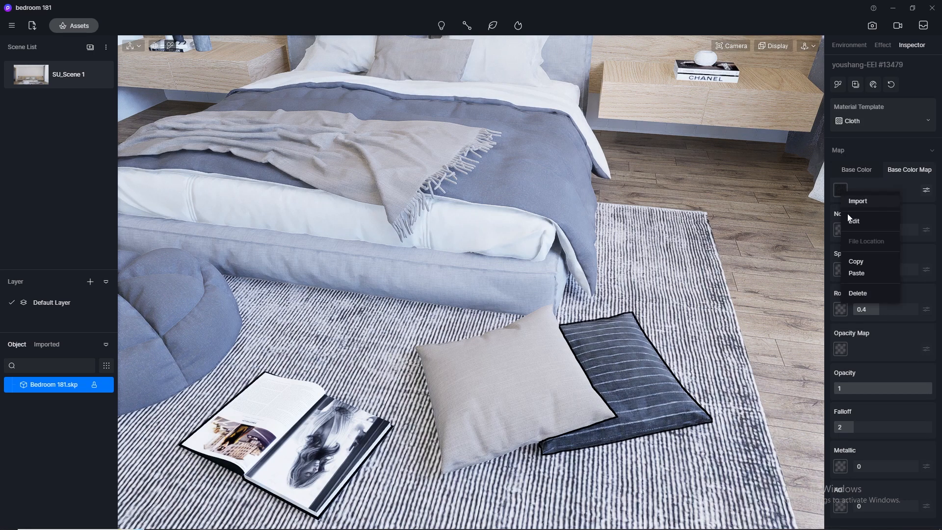
click(860, 266)
click(840, 230)
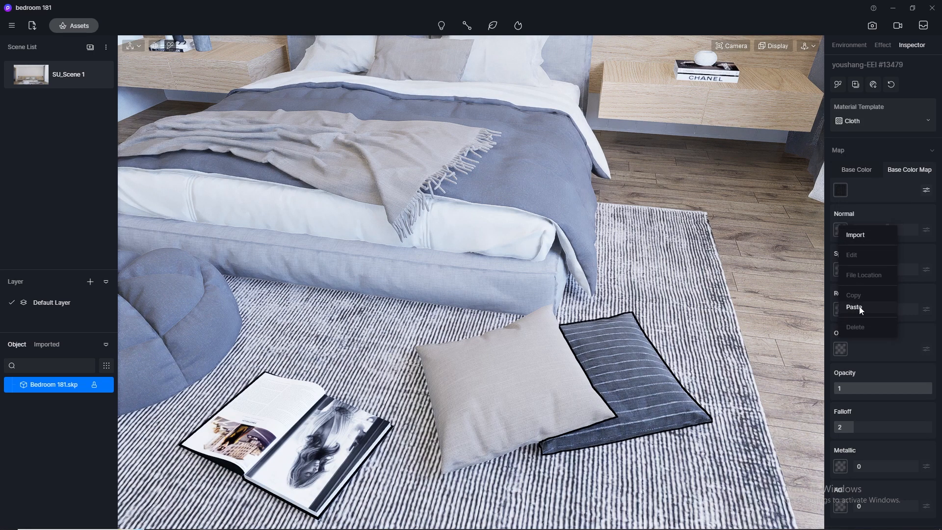
click(855, 308)
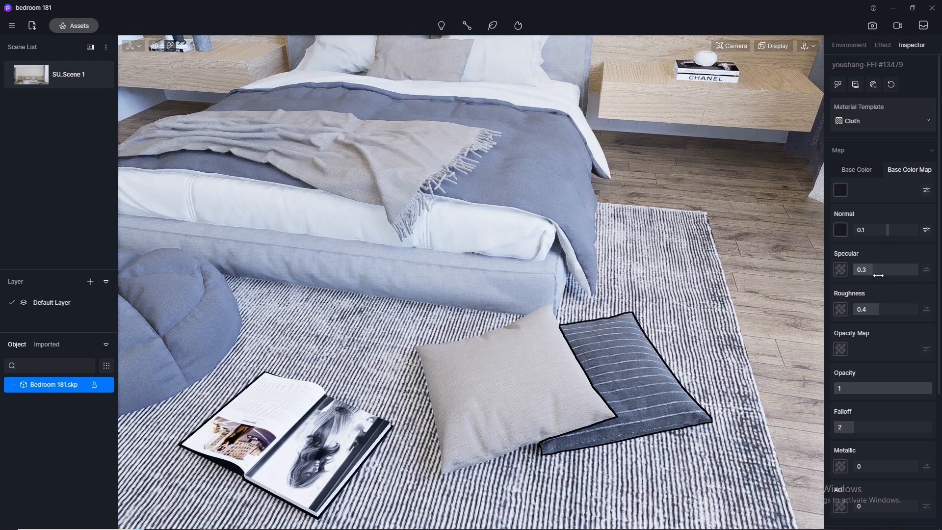
double_click(876, 308)
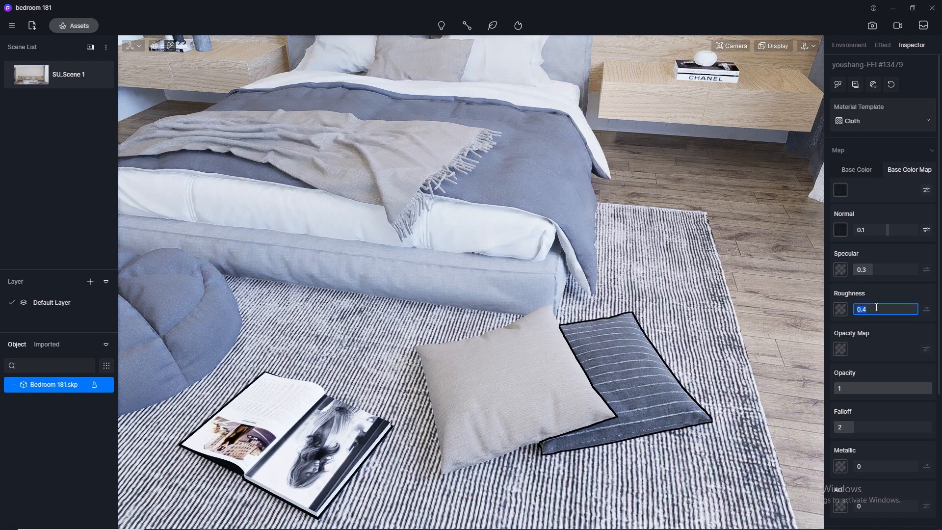
key(Return)
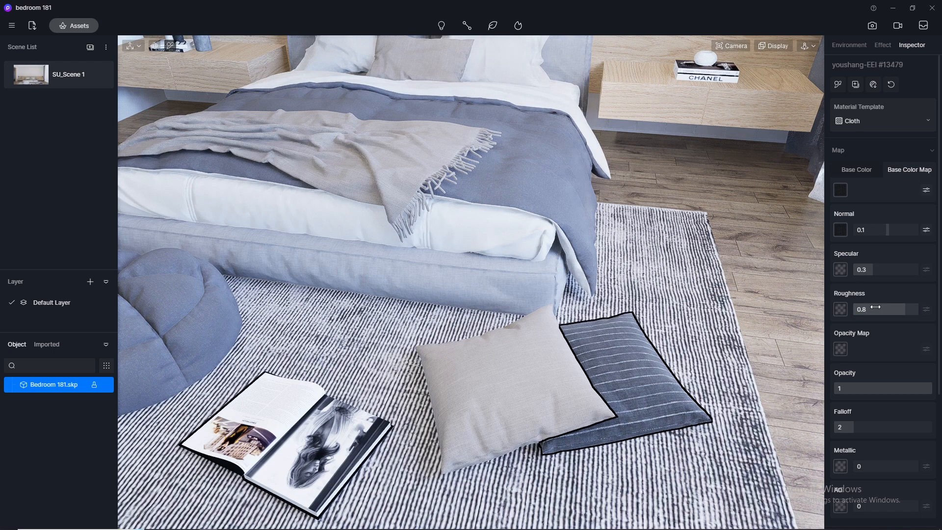
Find the Light Grey Striped Rug among the carpet fabric materials and apply it to the rug under the bed
scroll(734, 272, down, 3)
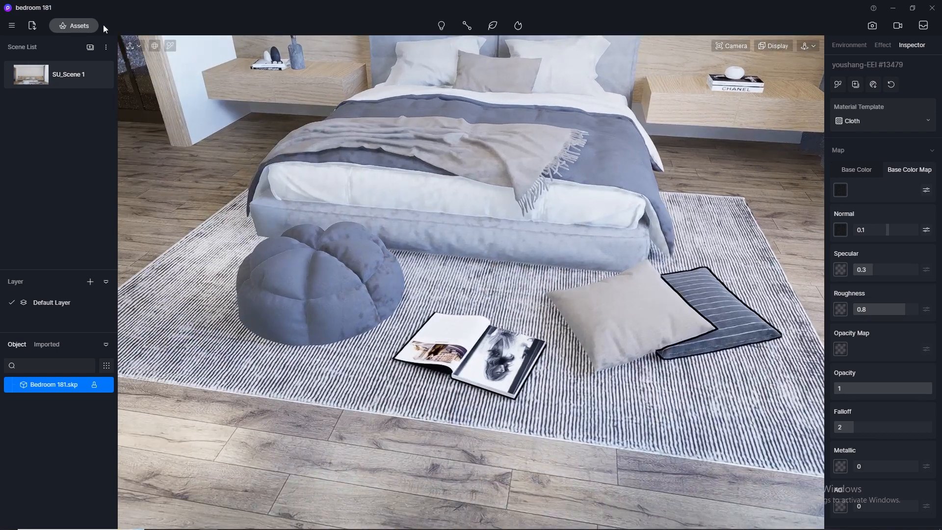
click(72, 24)
scroll(175, 146, down, 3)
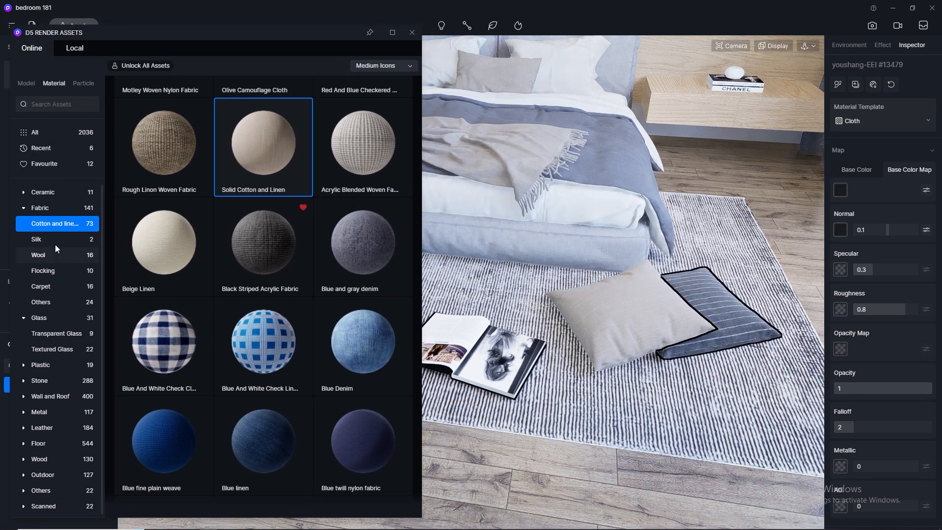
click(51, 208)
scroll(221, 255, down, 8)
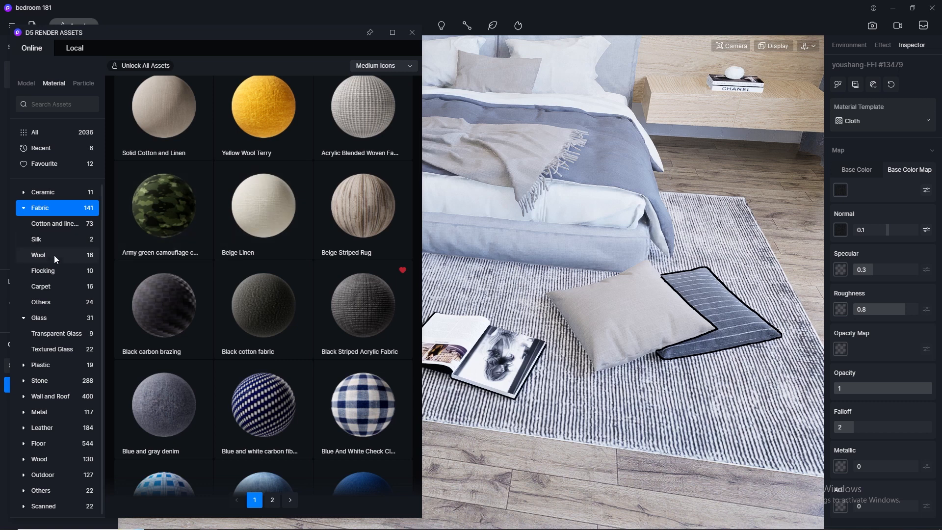
click(56, 287)
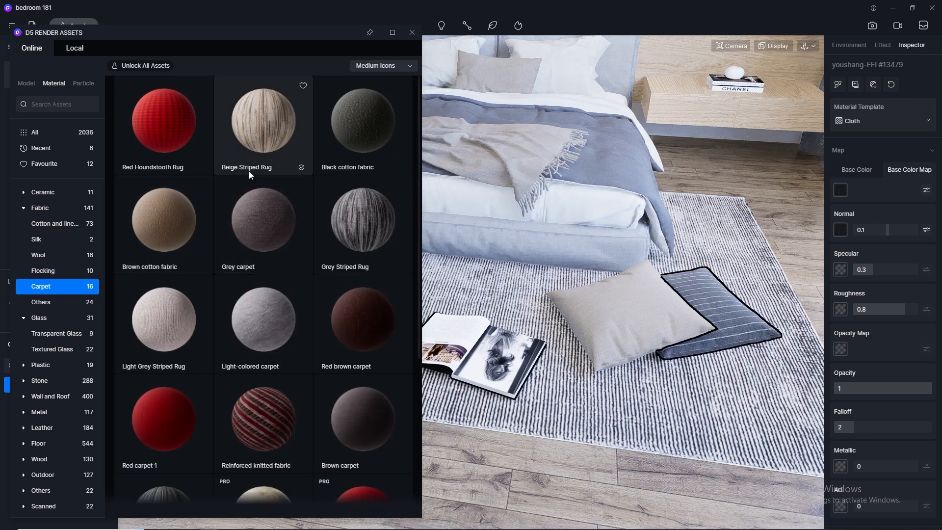
scroll(249, 171, down, 4)
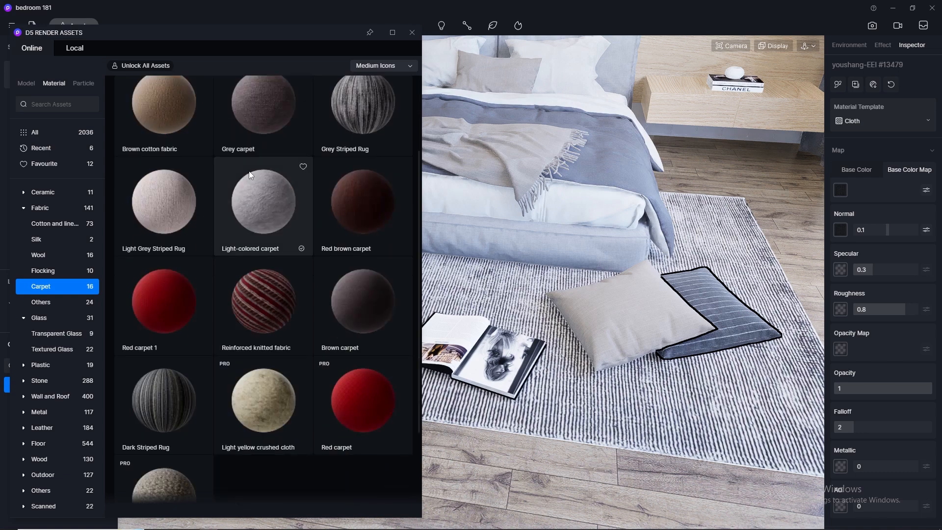
scroll(244, 180, up, 3)
drag(155, 278, 696, 399)
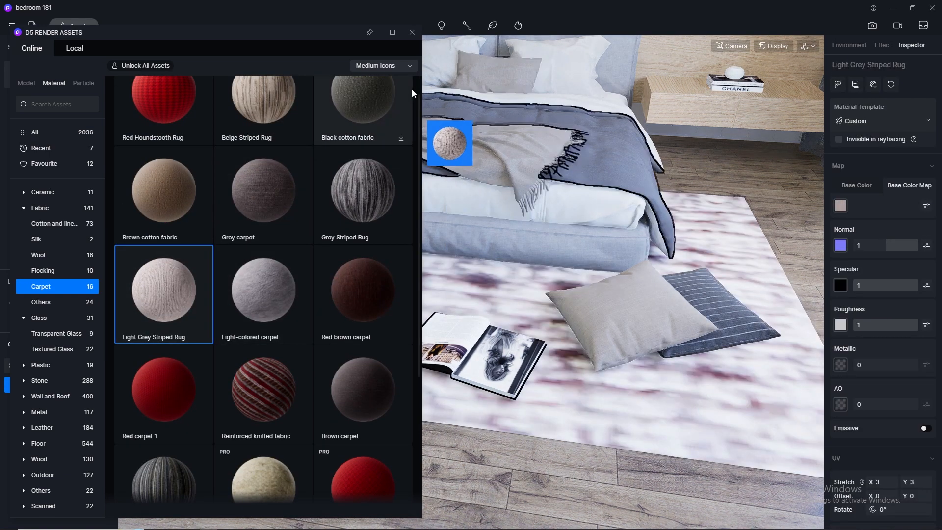
click(411, 32)
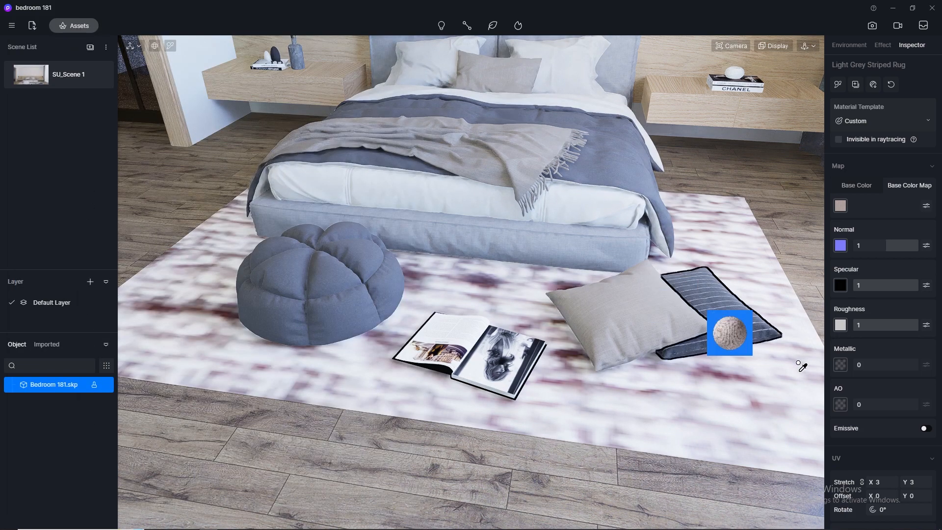
Set the rug material's UV Stretch to 100 on both X and Y, trying 50 first
click(892, 482)
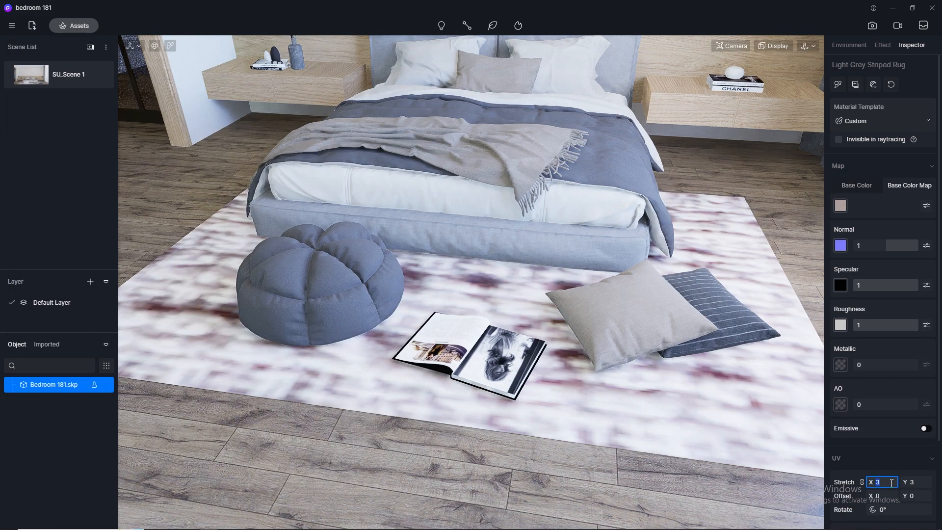
text(50)
key(Return)
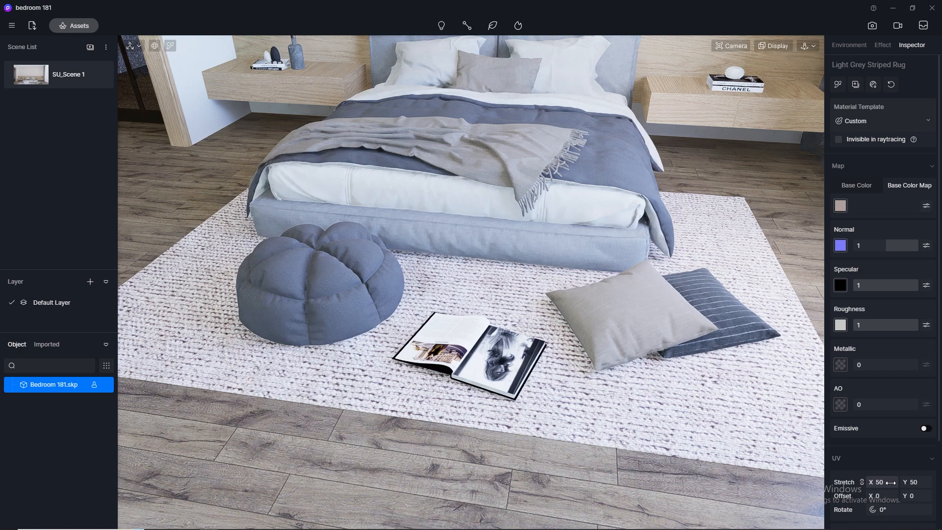
click(888, 482)
text(10)
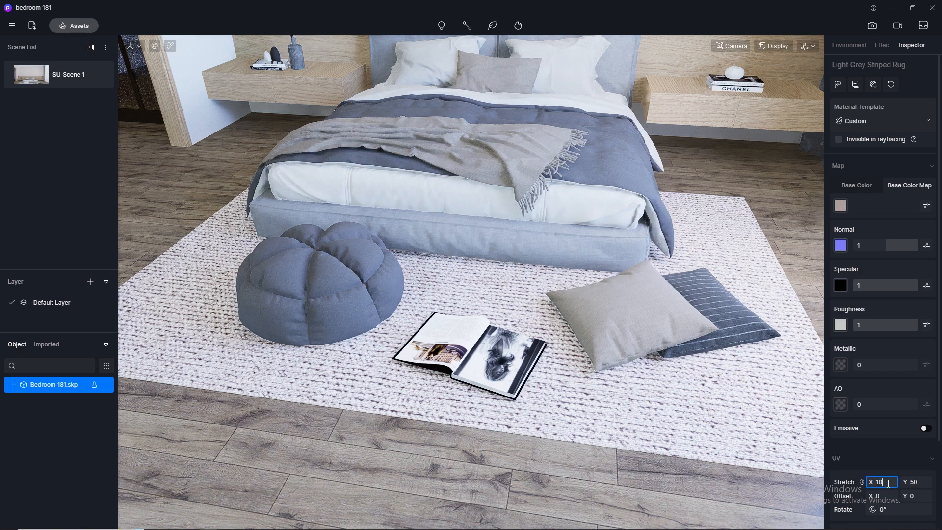
text(0)
key(Return)
scroll(619, 300, down, 2)
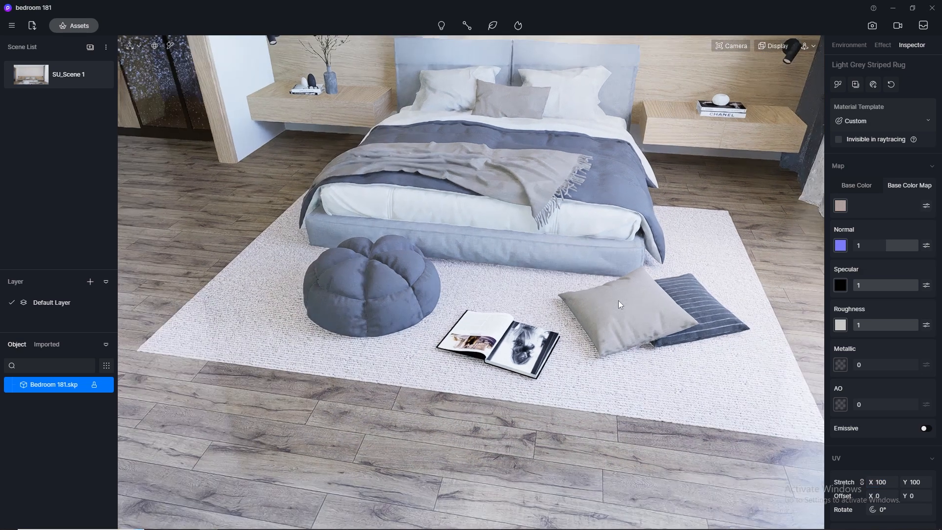
Try the Light-colored carpet material from the carpet fabrics on the rug under the bed
middle_drag(587, 269, 511, 481)
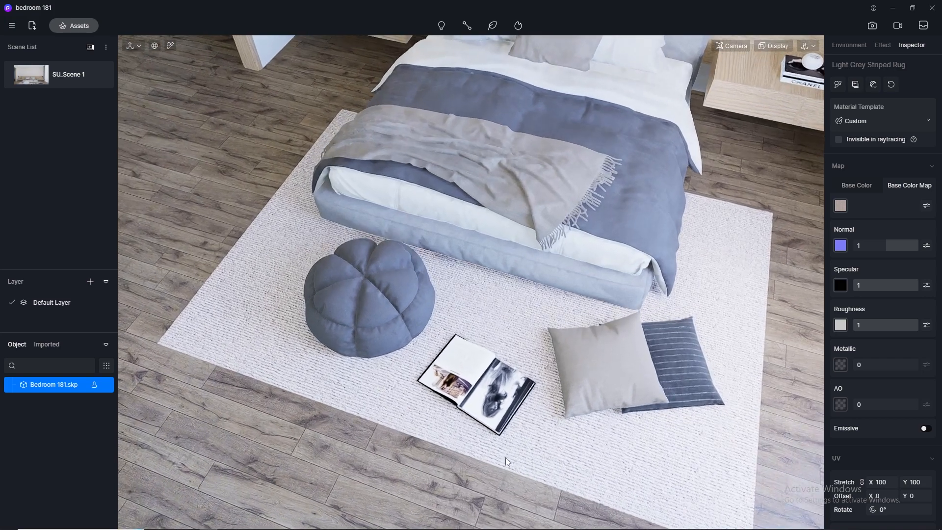
click(74, 26)
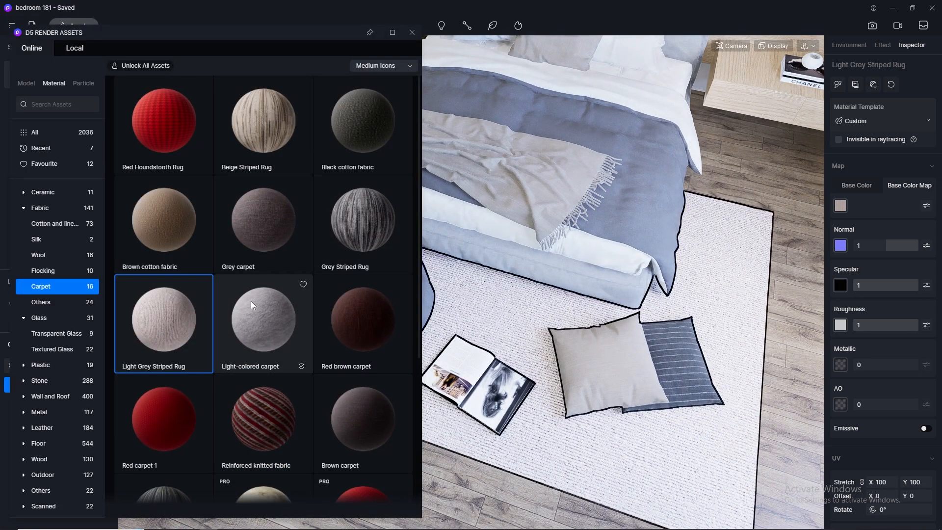
scroll(251, 304, down, 3)
scroll(251, 304, up, 5)
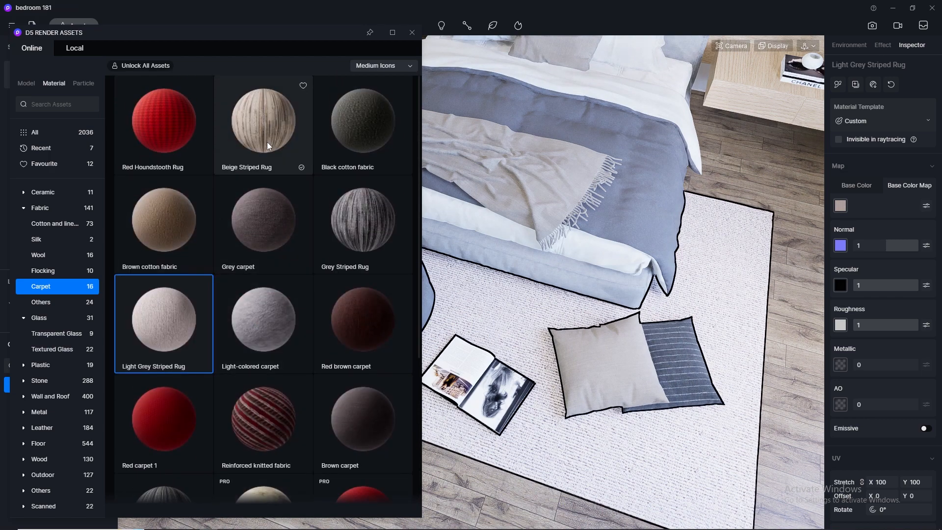
click(255, 314)
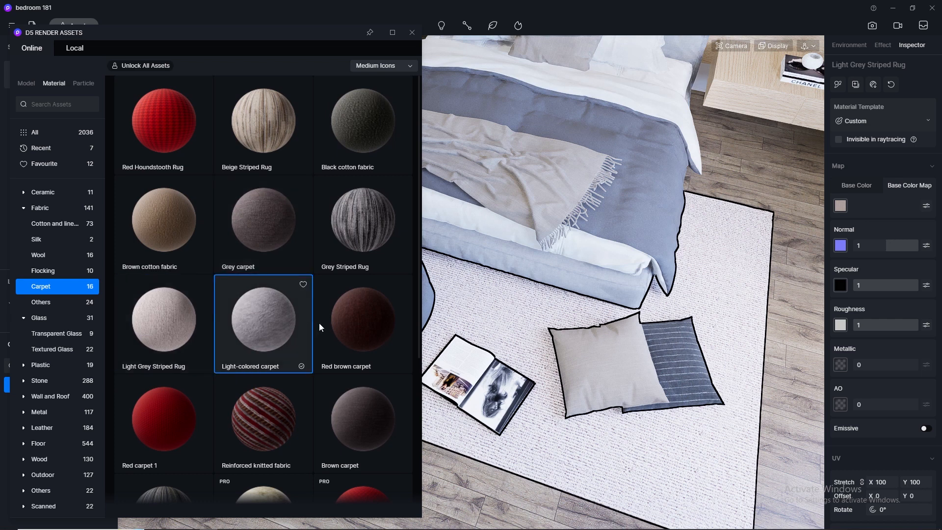
click(511, 310)
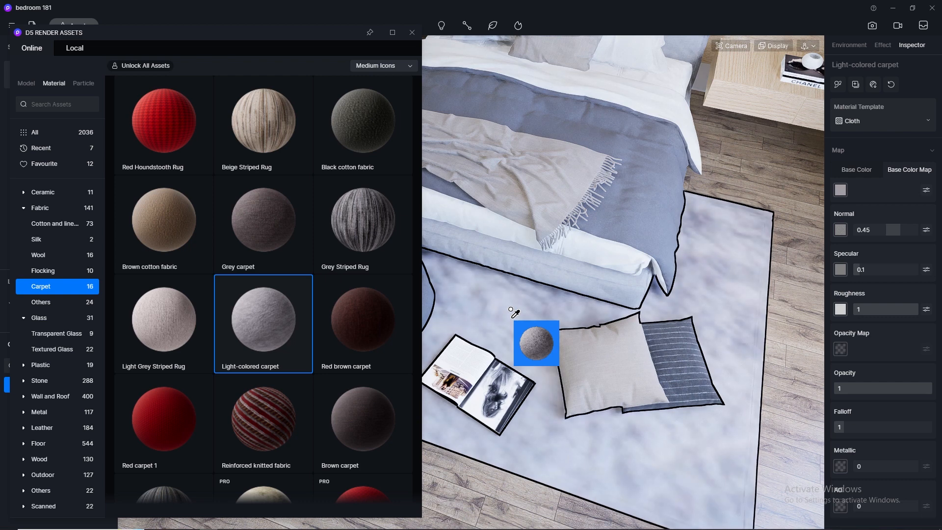
Apply the Grey carpet material to the rug under the bed and close the asset library
click(260, 225)
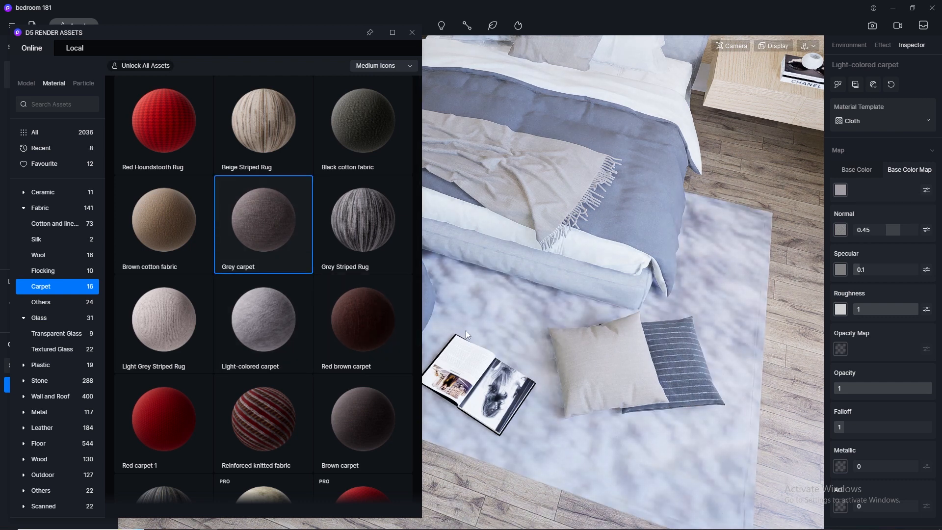
click(526, 314)
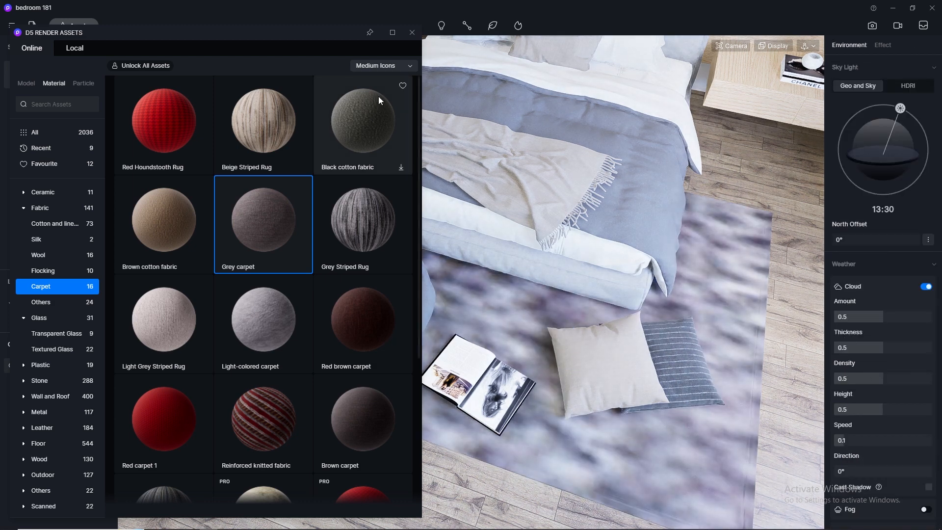
click(411, 32)
Pick the rug's material and set its UV Stretch to 70 on both X and Y, trying 100 and 50 first
click(170, 46)
click(245, 205)
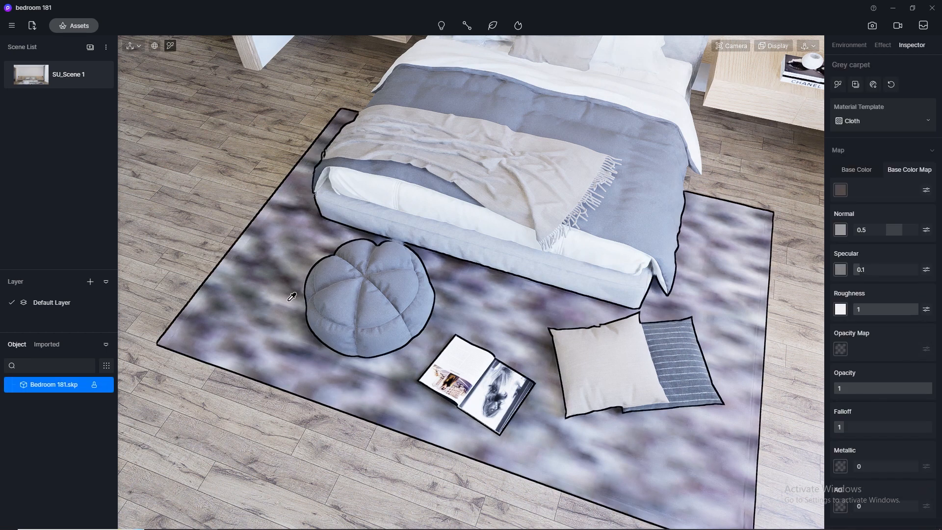
scroll(891, 340, down, 4)
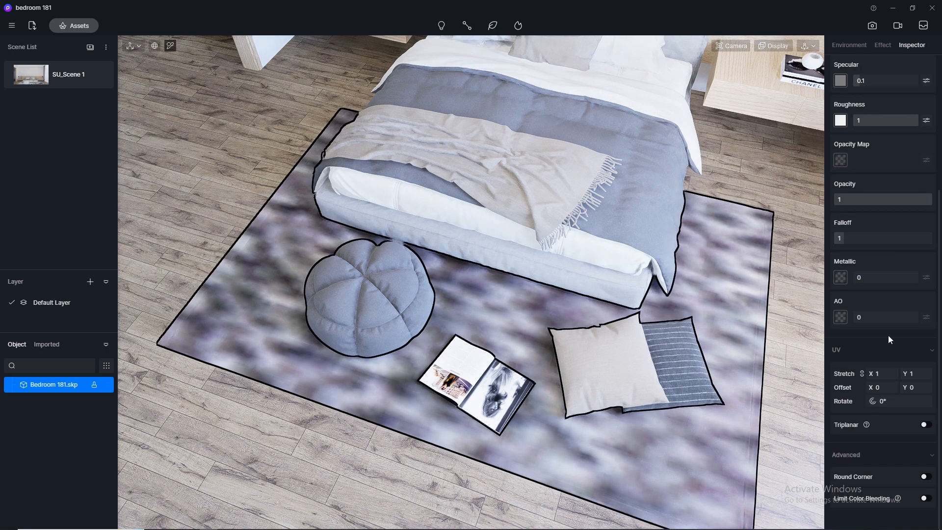
click(887, 369)
key(Return)
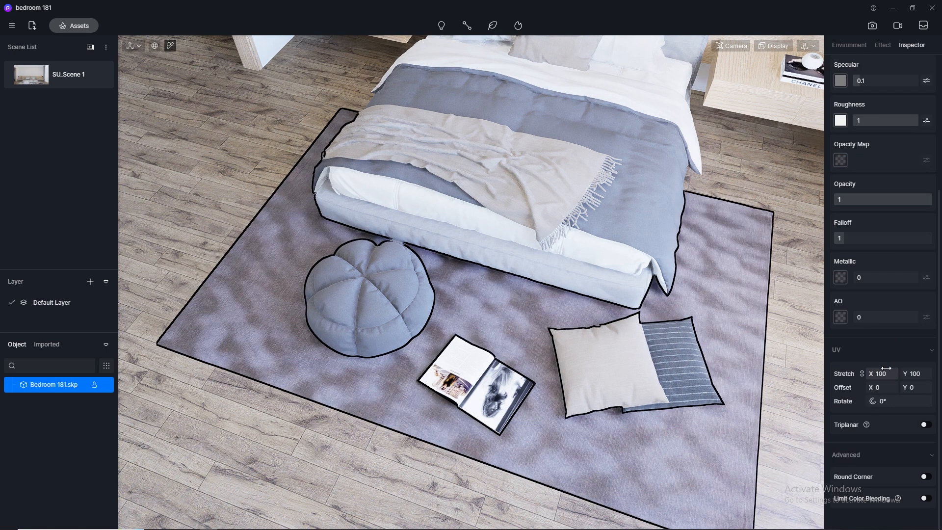
scroll(510, 319, up, 3)
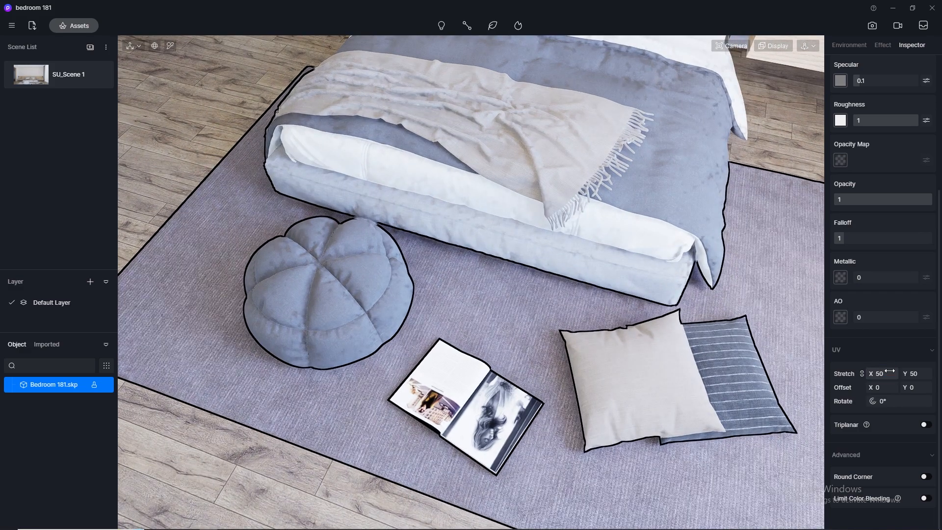
scroll(511, 317, down, 2)
middle_drag(511, 317, 571, 154)
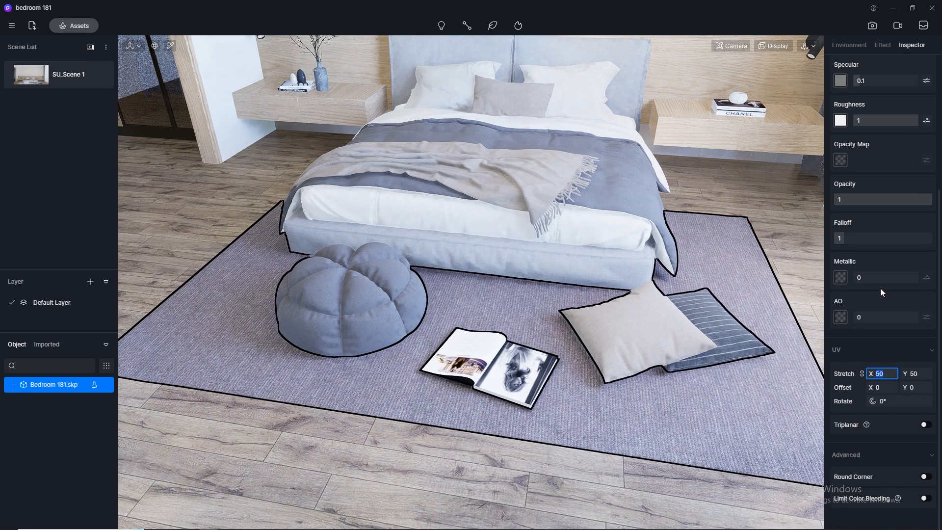
text(70)
key(Return)
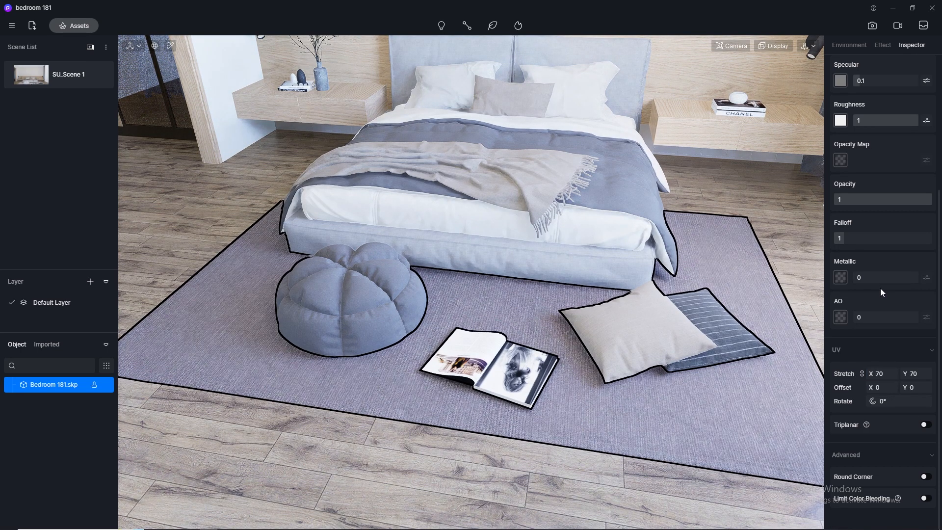
key(Escape)
scroll(377, 253, down, 3)
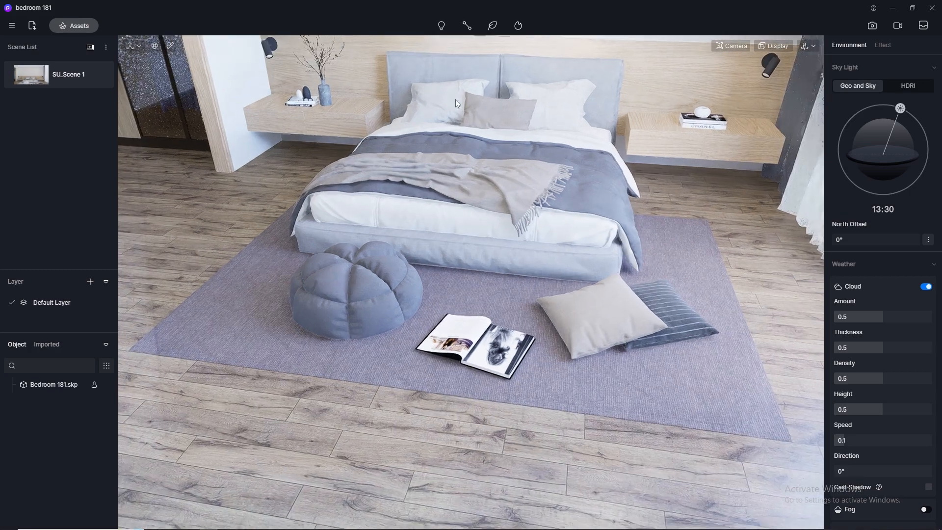
Find White Linen among the favourite materials and apply it to the white mattress sheet at the foot of the bed
middle_drag(455, 99, 427, 216)
scroll(371, 305, up, 1)
scroll(371, 305, up, 5)
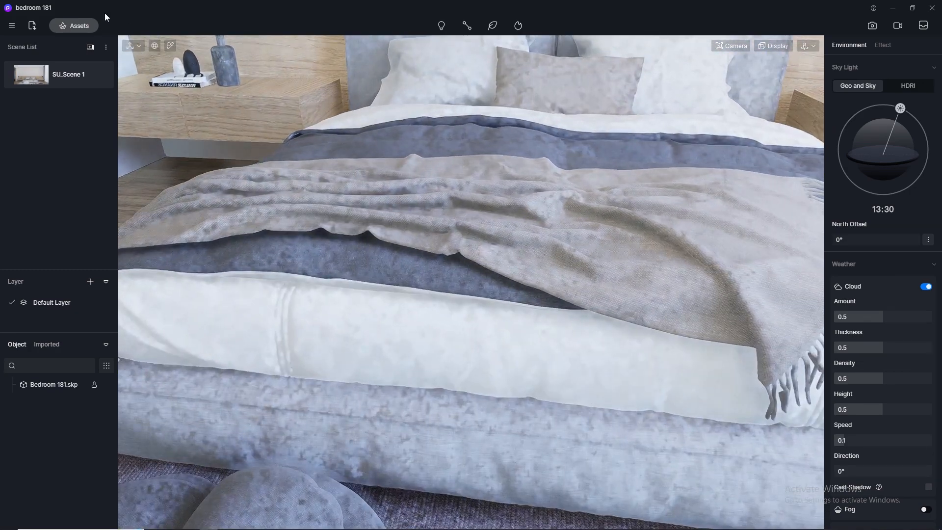
click(74, 28)
scroll(310, 293, down, 2)
click(79, 162)
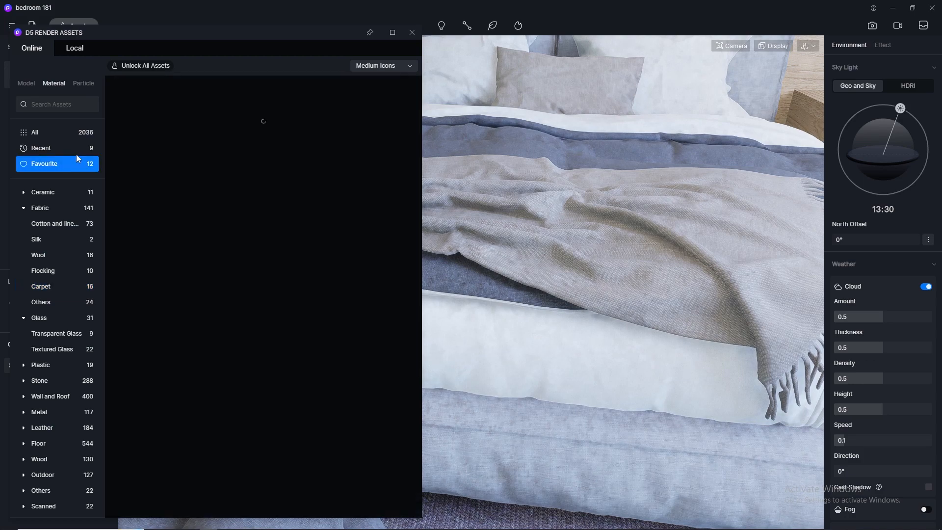
drag(141, 35, 611, 84)
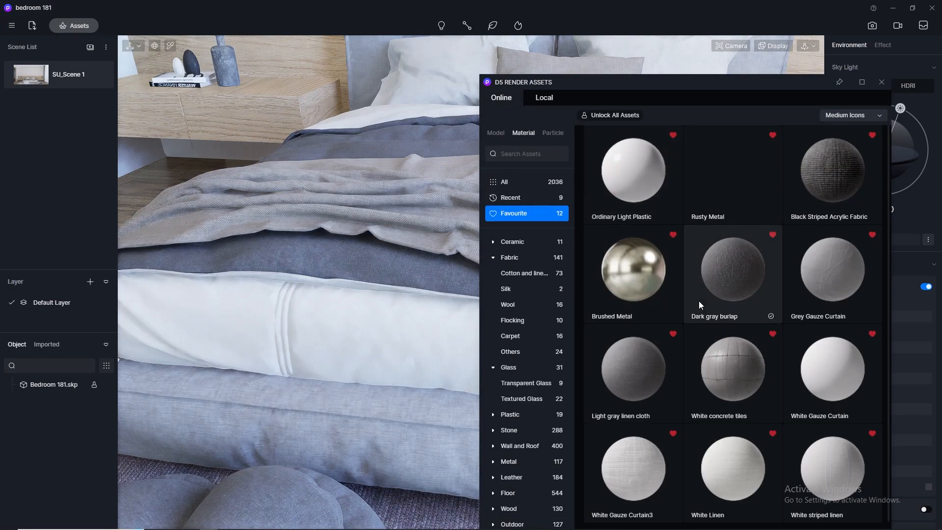
scroll(704, 300, down, 1)
drag(723, 424, 368, 332)
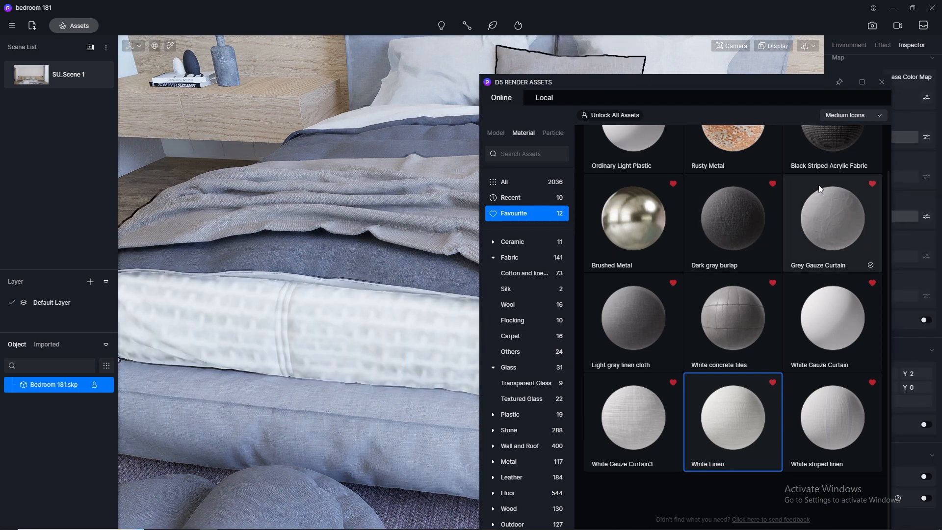
click(882, 82)
Set the White Linen material's UV Stretch to 30 on both X and Y, trying 15 first, and deselect it
click(882, 373)
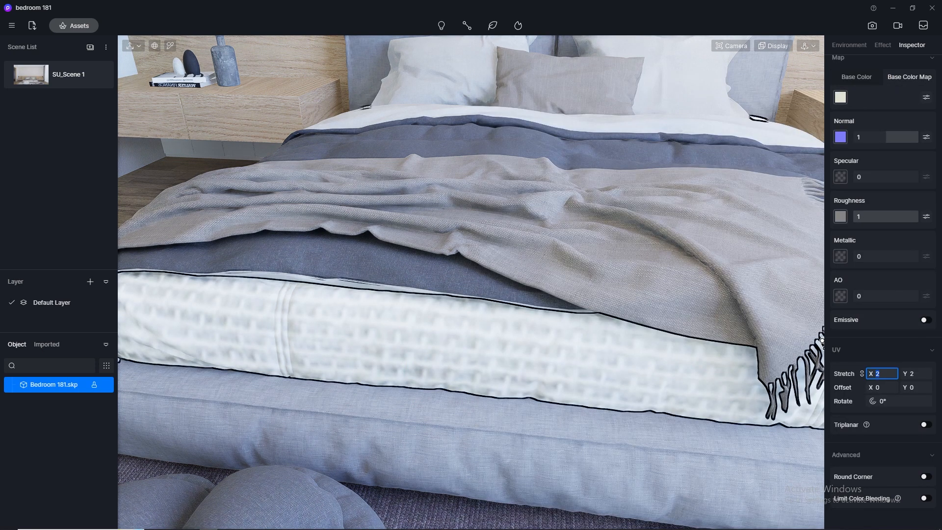
key(Return)
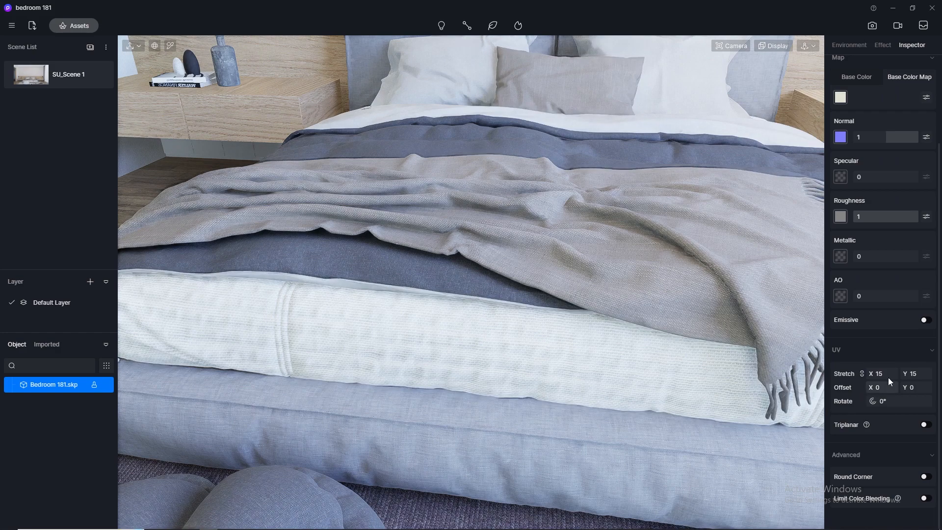
click(893, 372)
key(Return)
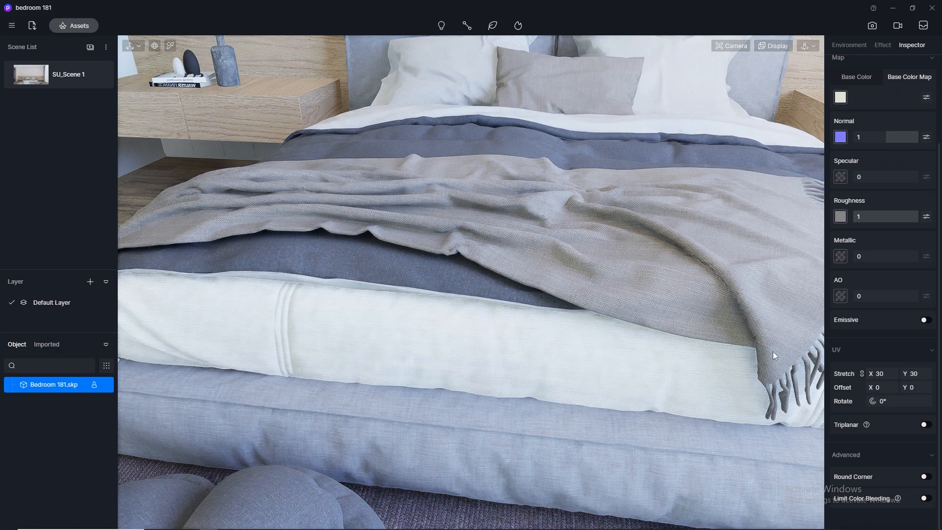
click(579, 345)
Examine the finished bed materials, the headboard and the panelled wall behind the bed
scroll(375, 391, down, 2)
scroll(376, 392, down, 2)
right_drag(472, 238, 497, 173)
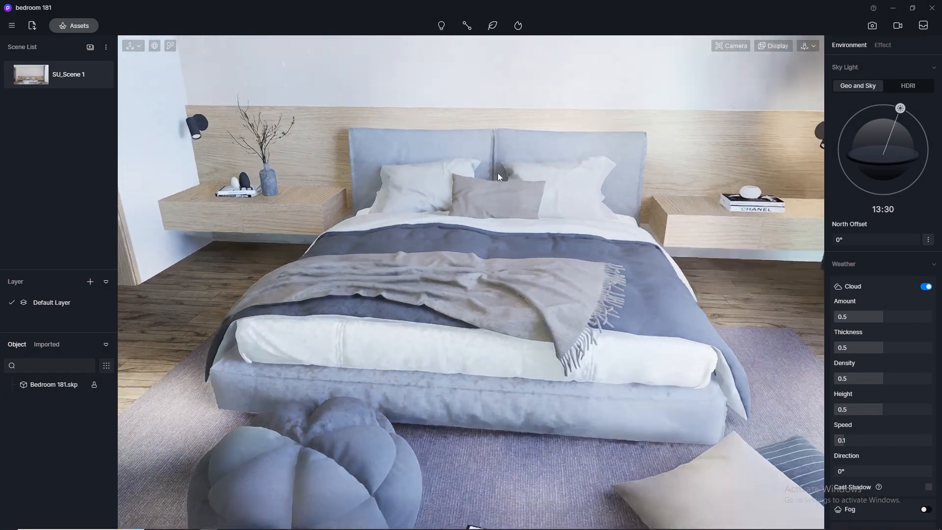
middle_drag(498, 173, 510, 352)
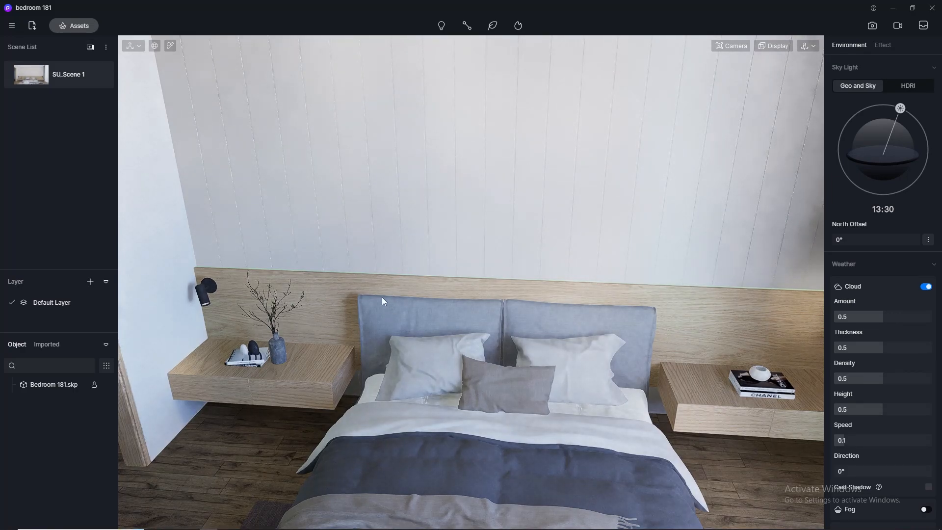
scroll(371, 273, down, 1)
scroll(415, 258, down, 2)
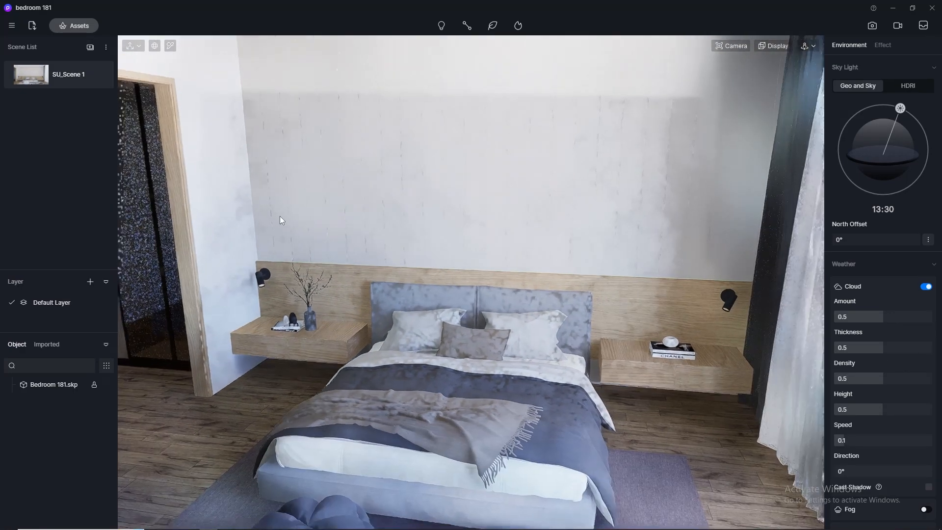
scroll(280, 216, down, 1)
Find Normal Glass among the glass materials and apply it to the wardrobe's glass doors
middle_drag(279, 216, 336, 216)
scroll(216, 196, up, 5)
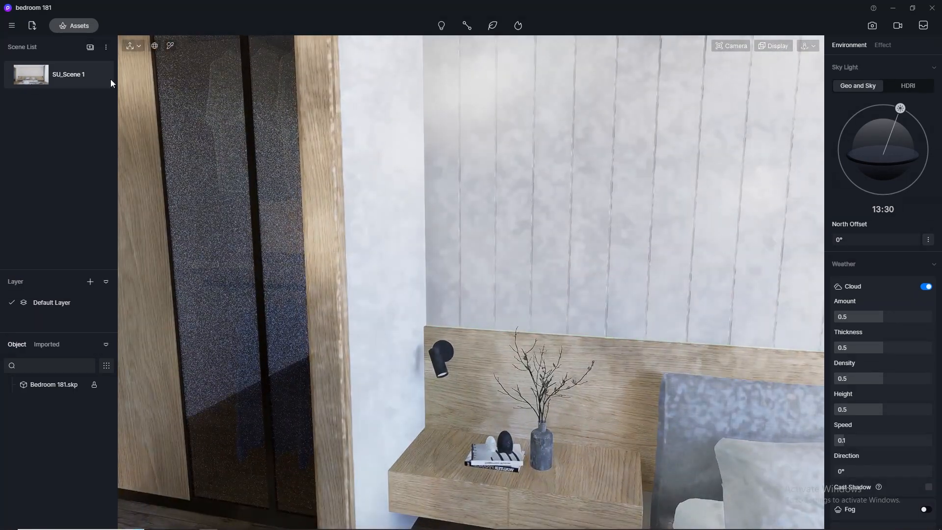
click(74, 26)
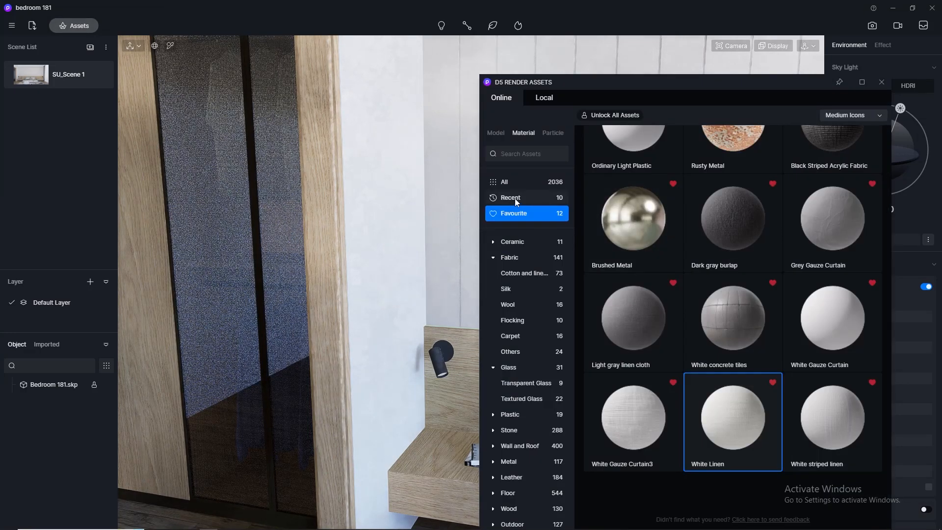
click(525, 370)
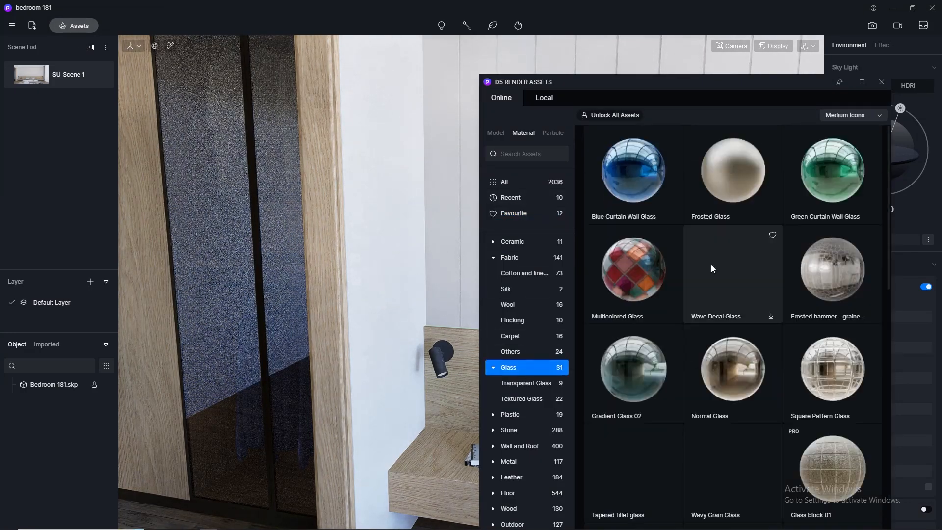
drag(735, 400, 227, 323)
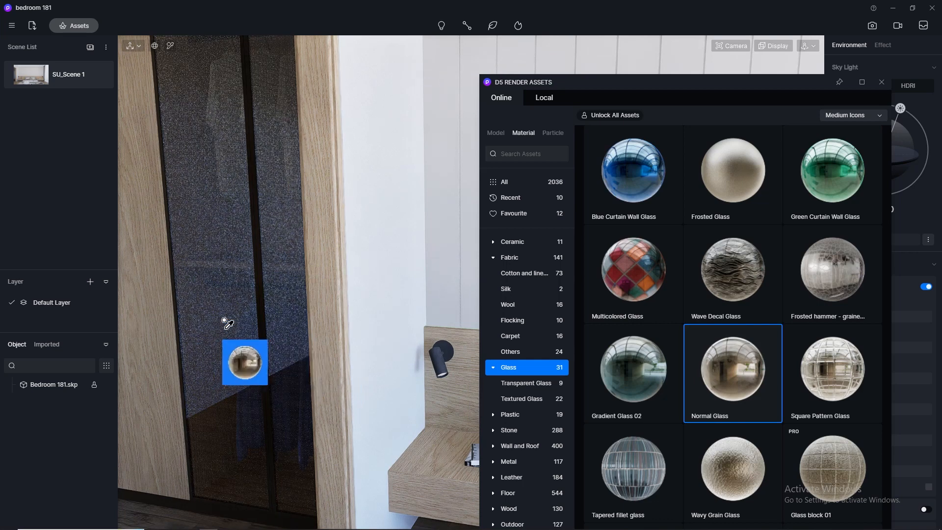
click(224, 320)
click(882, 82)
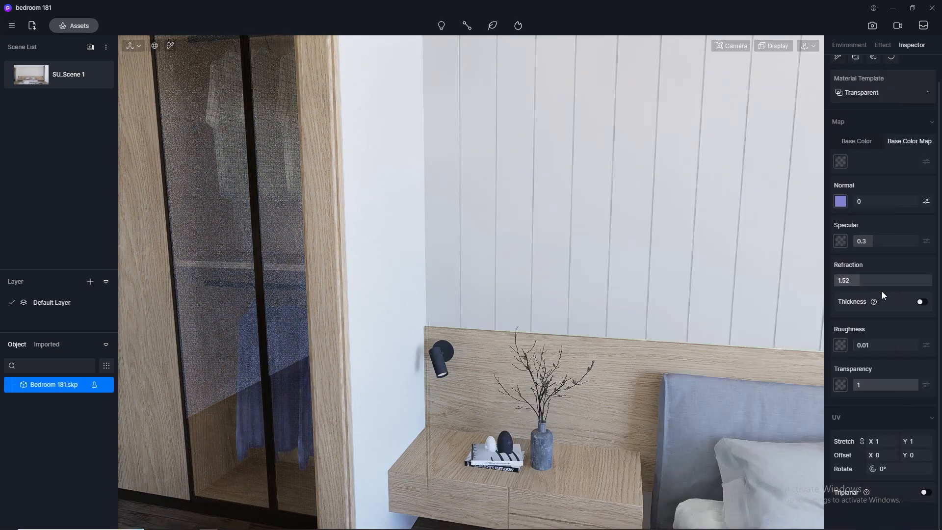
Darken the wardrobe glass with a neutral grey base color and return to the SU_Scene 1 view
click(841, 162)
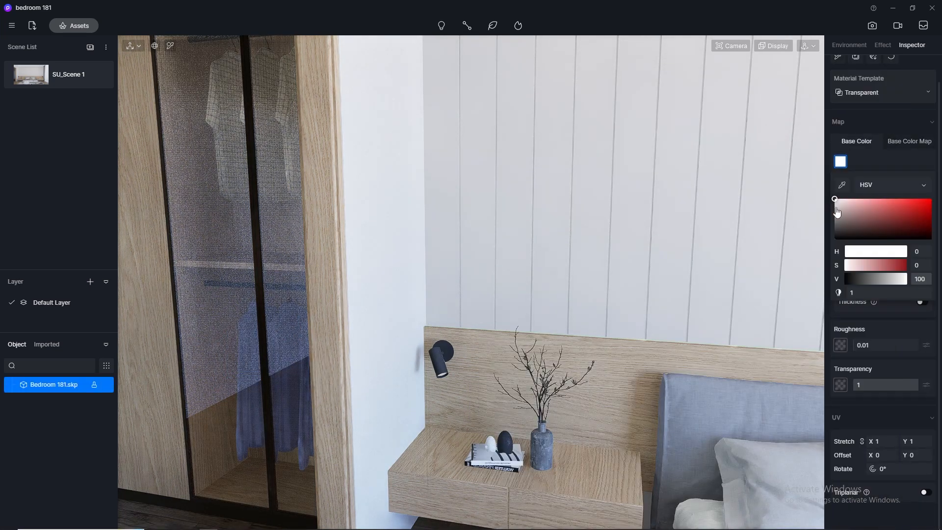
drag(836, 201, 832, 213)
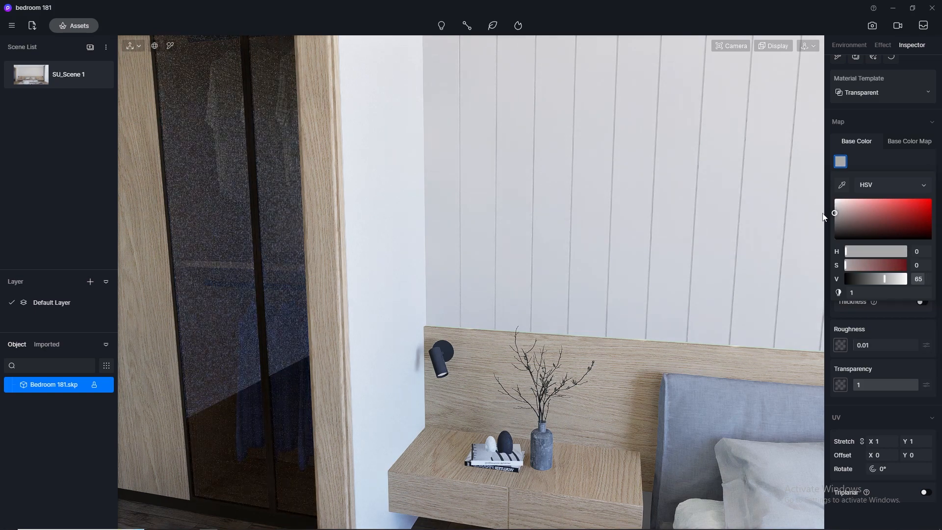
click(16, 71)
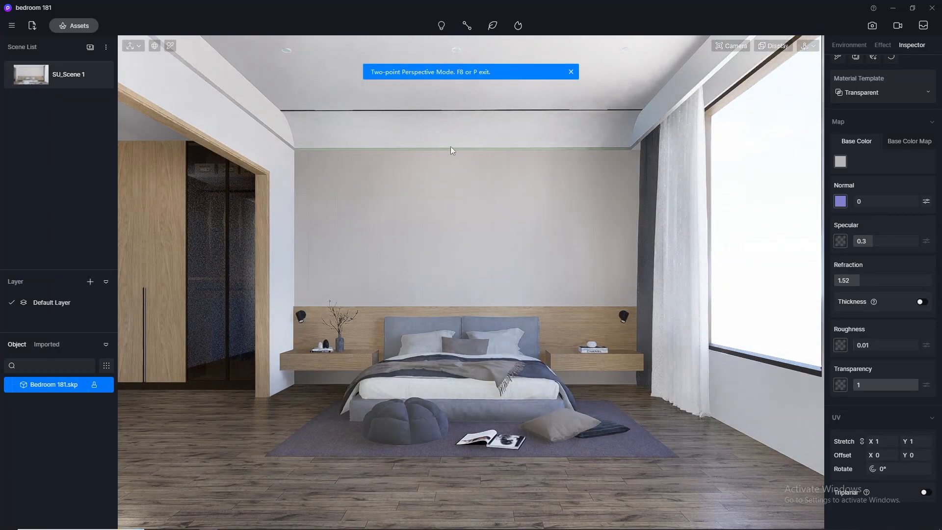
Enter image render mode and light the scene with the custom HDRI sky HDR_029_Sky_Cloudy_Ref
click(868, 31)
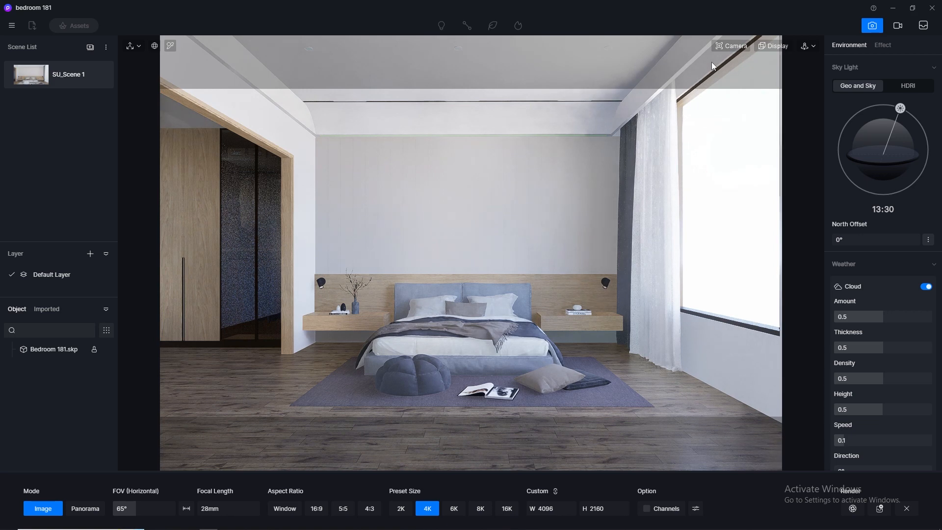
click(923, 86)
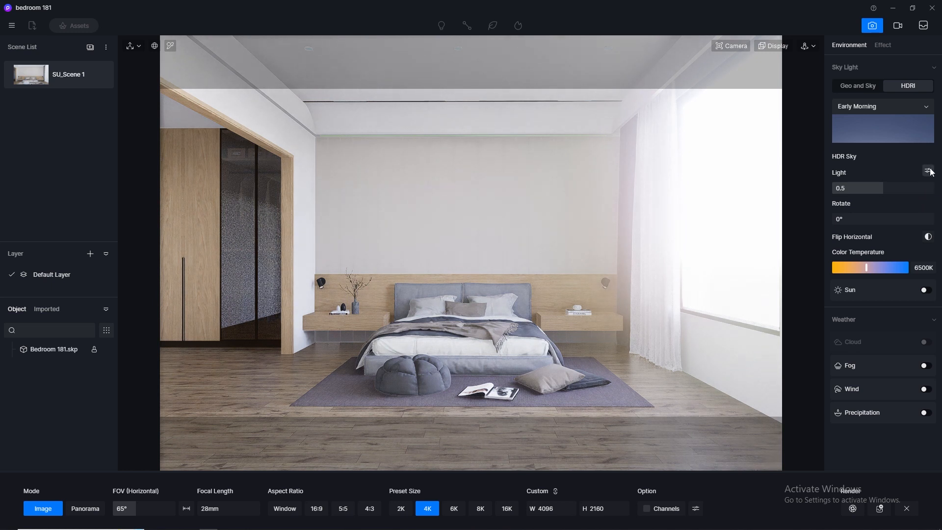
click(906, 109)
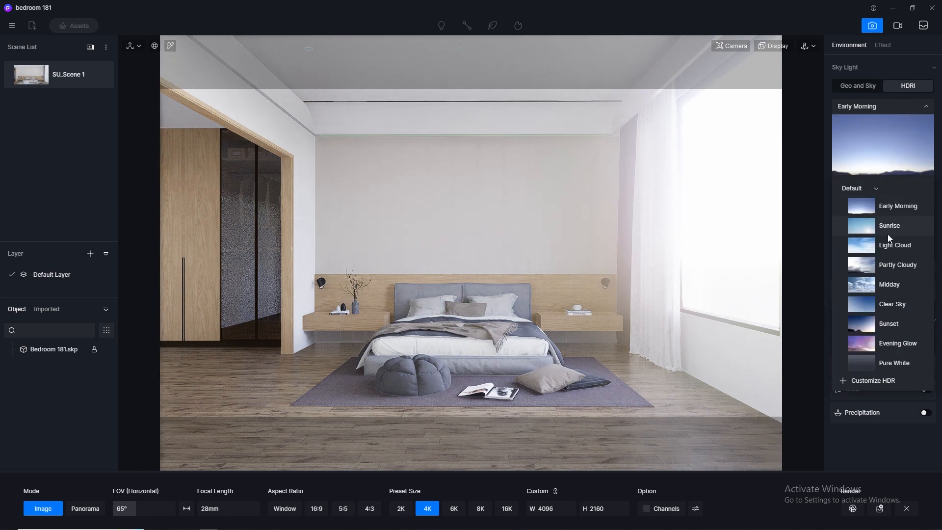
click(919, 105)
click(876, 110)
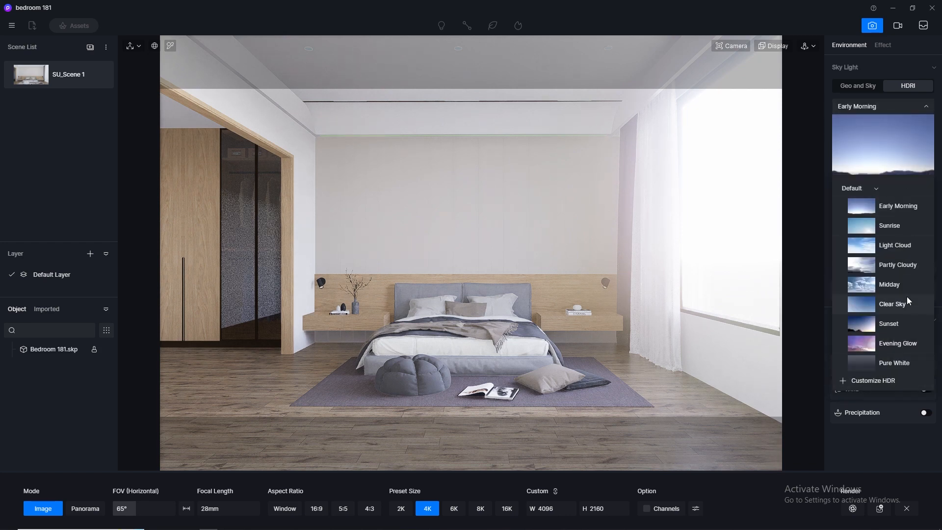
click(852, 191)
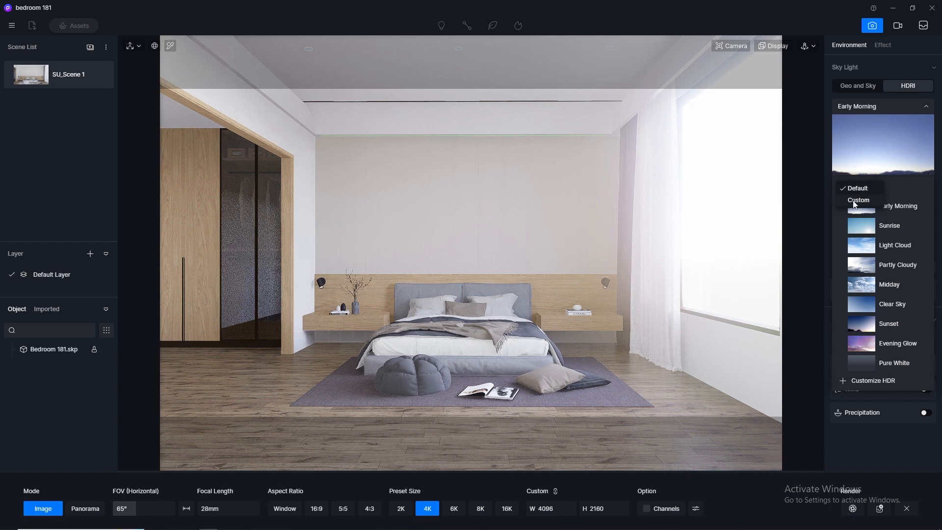
click(854, 201)
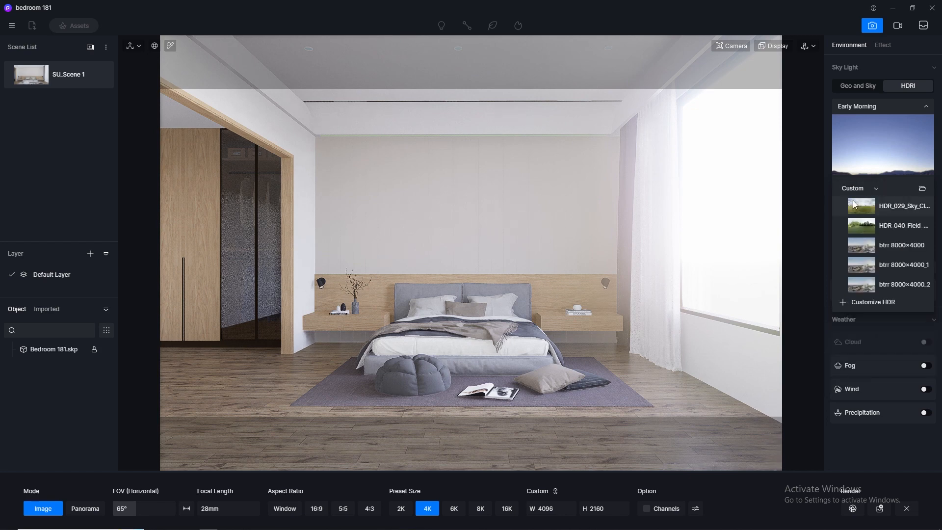
click(864, 225)
click(873, 211)
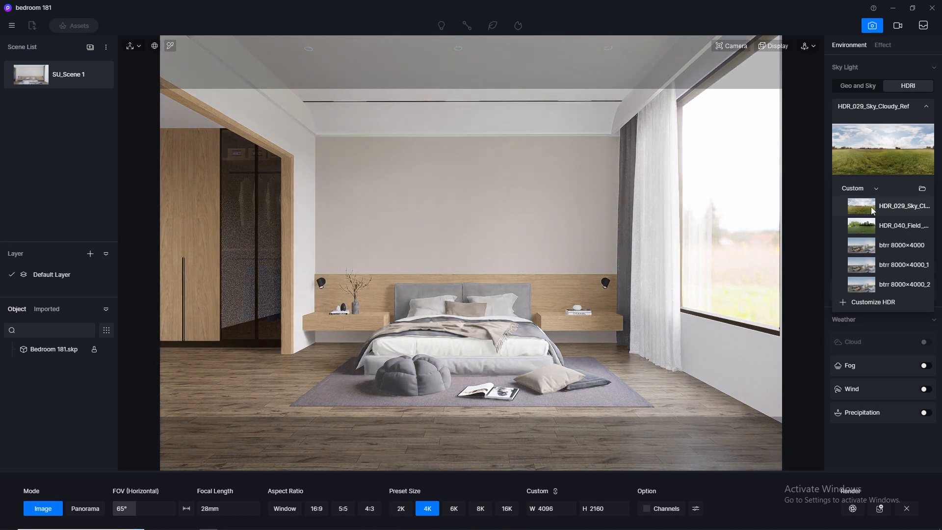
click(923, 108)
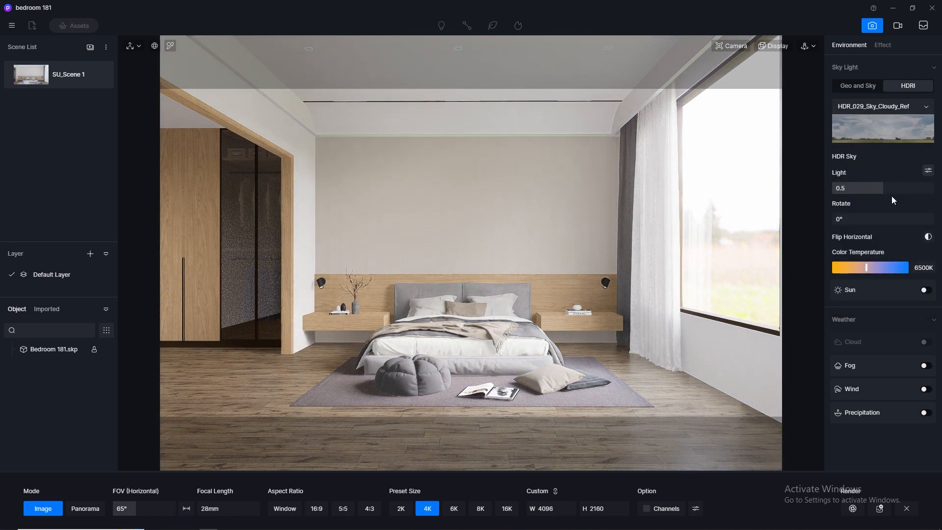
Set the HDR sky's light intensity to 0.1
click(890, 186)
text(0.1)
key(Return)
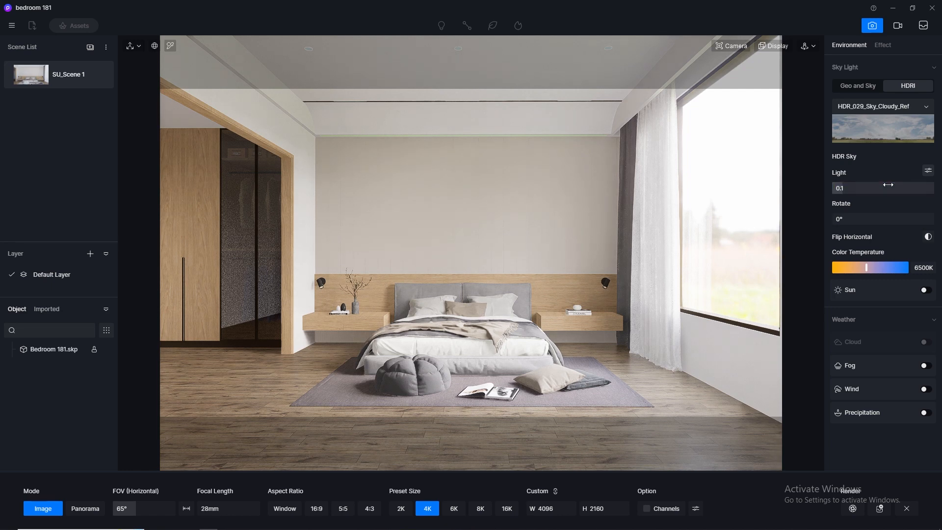
Set the HDRI background brightness separately to 0.02, trying 0.01 and 0.03 first, and update SU_Scene 1 with the lighting
click(929, 171)
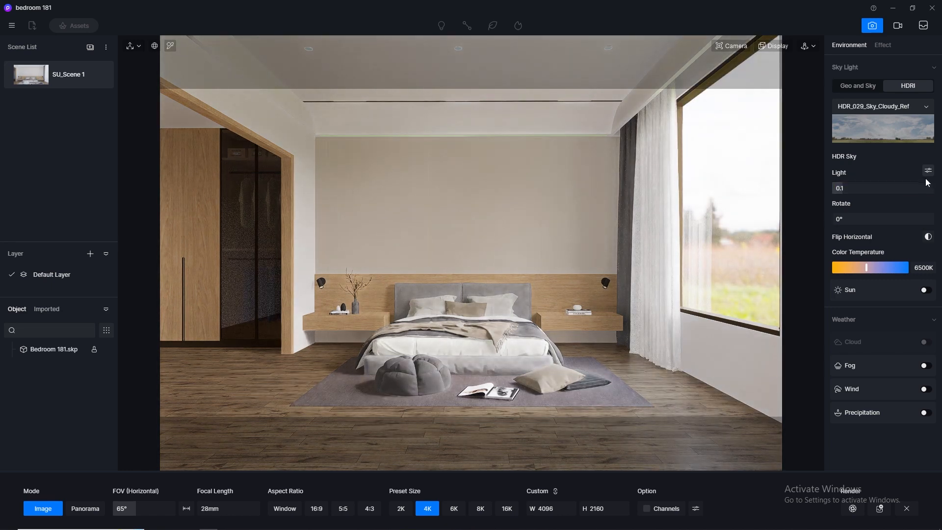
click(864, 242)
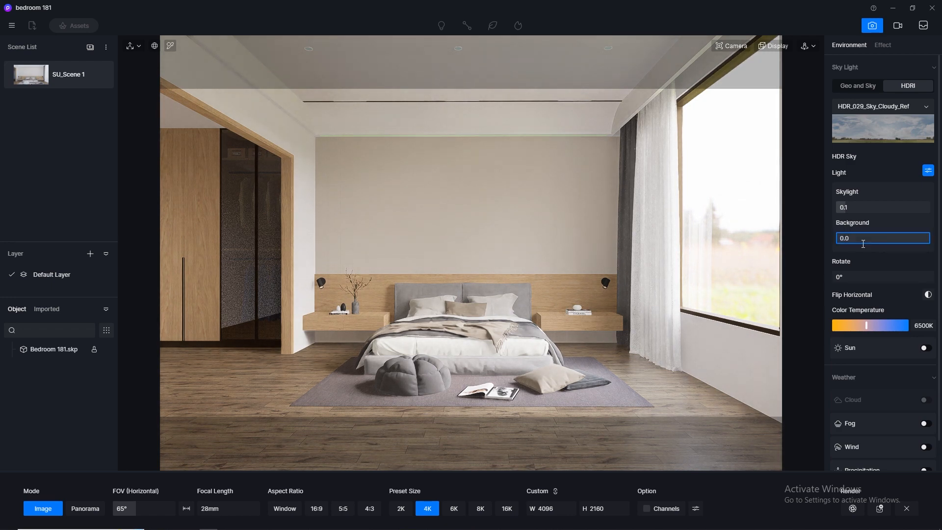
key(Return)
click(862, 244)
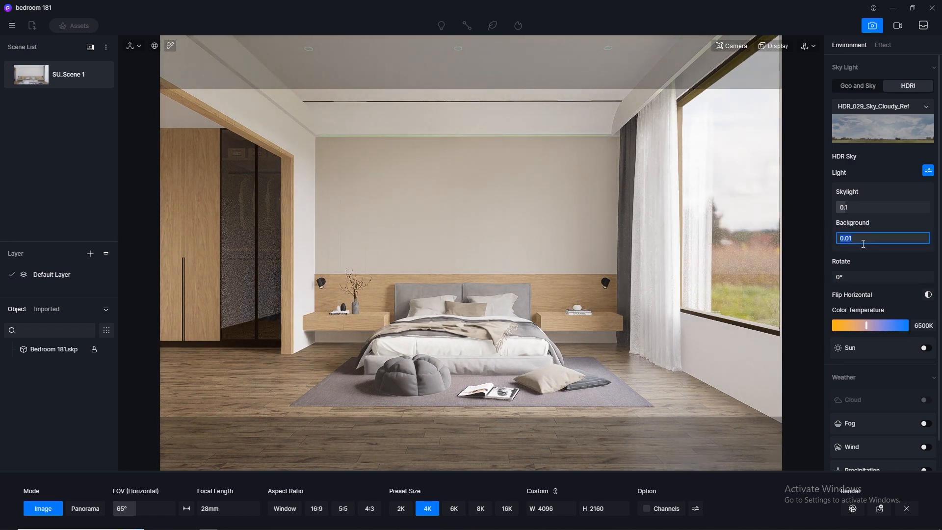
text(0.03)
key(Return)
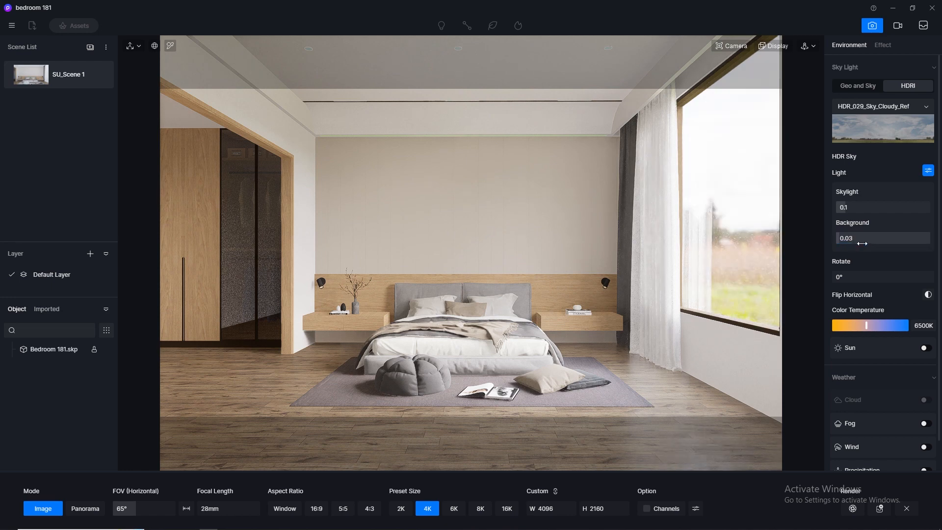
click(864, 243)
text(0.02)
key(Return)
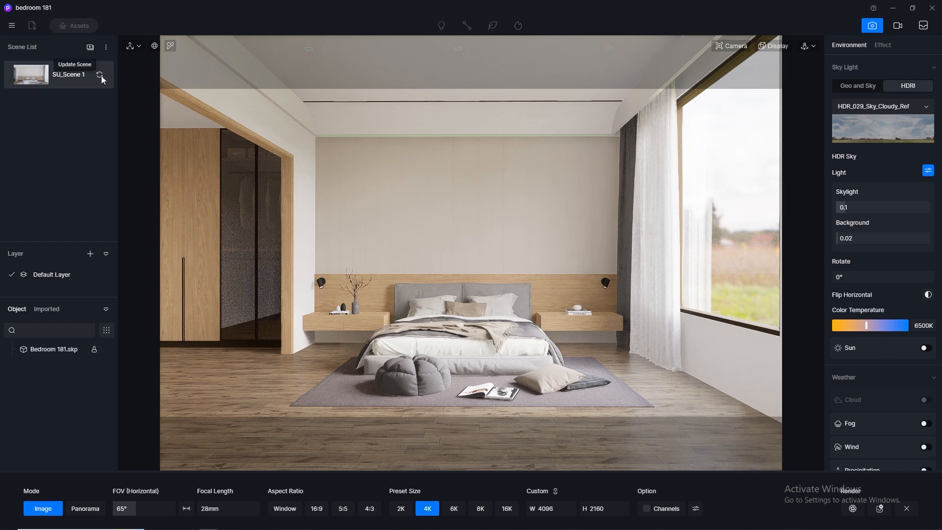
click(101, 76)
Turn on the HDRI sun and set its sunlight intensity to 0.01
click(932, 348)
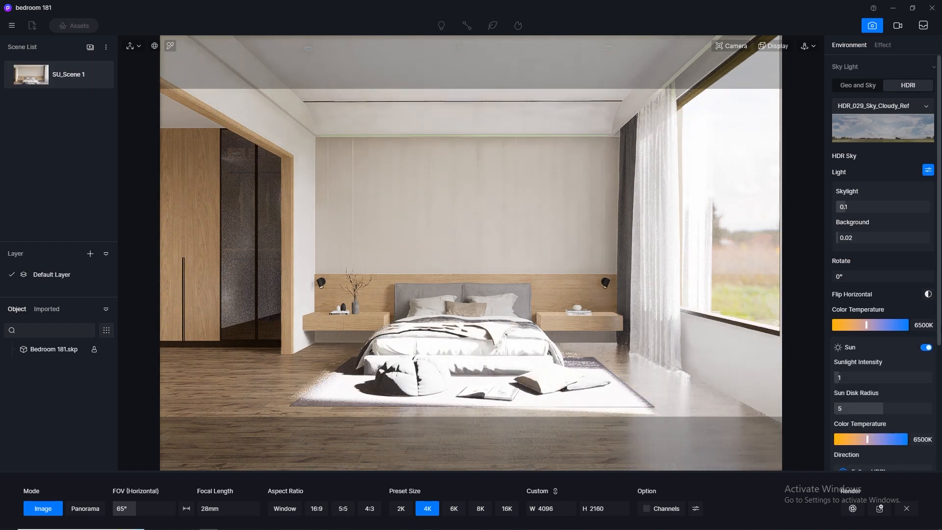
scroll(883, 318, down, 3)
click(859, 199)
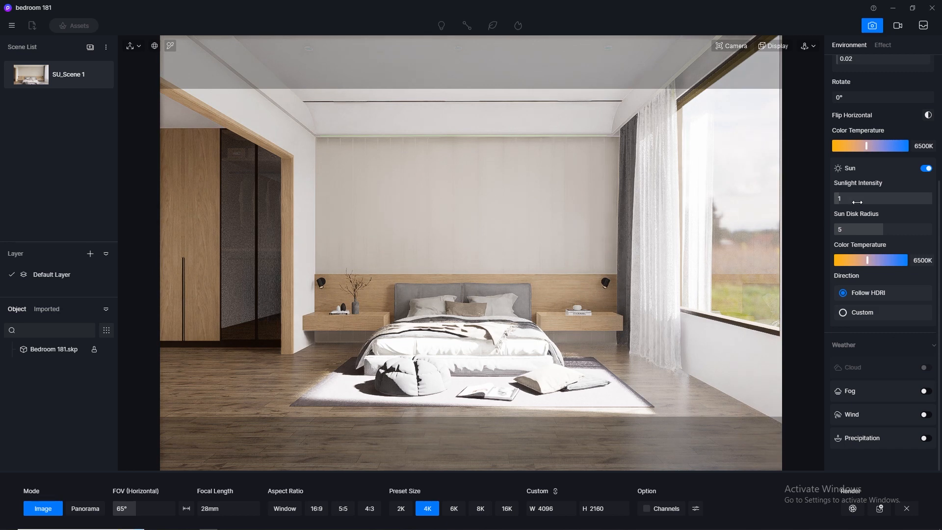
key(Return)
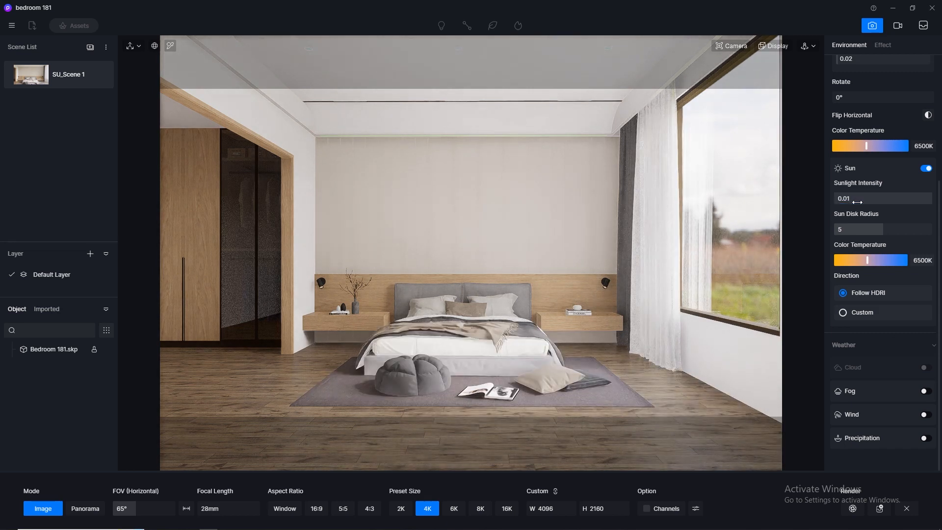
Give the sun a custom direction with an altitude of about 33.8 and an azimuth of about 80.2
click(844, 314)
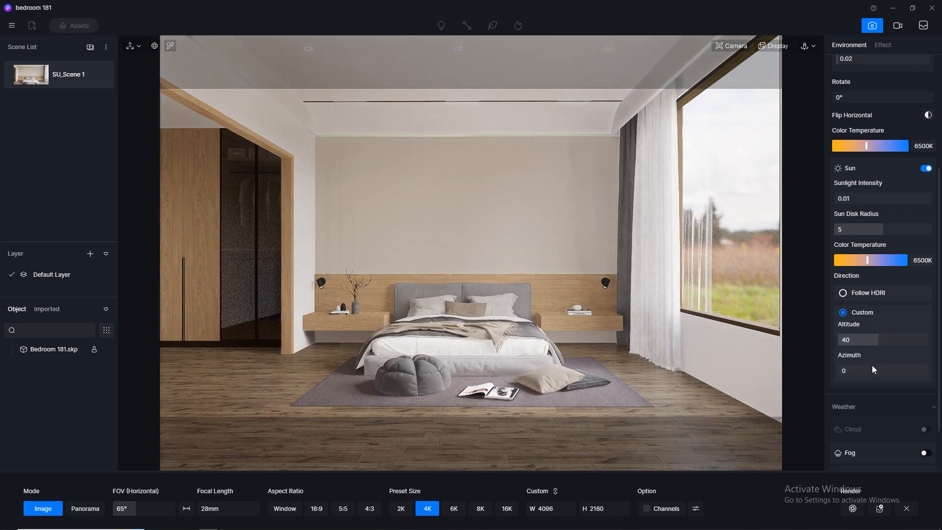
drag(874, 369, 858, 381)
drag(851, 339, 872, 344)
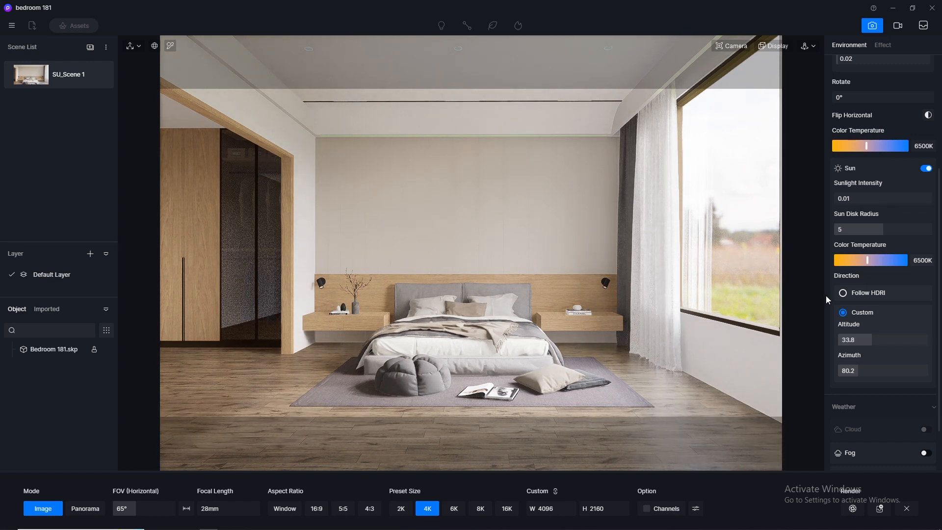
Set the sunlight intensity to 0.02, comparing it with 0.1 and 0.03
click(869, 197)
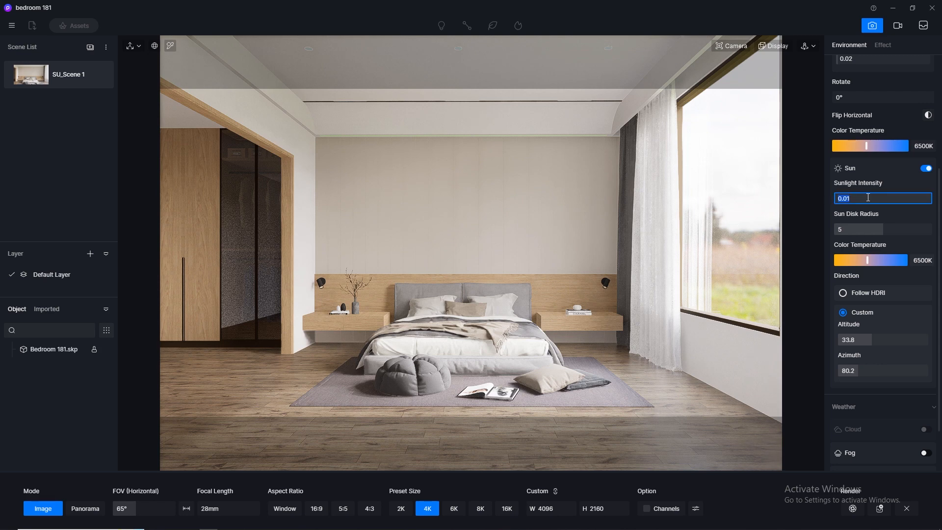
key(Return)
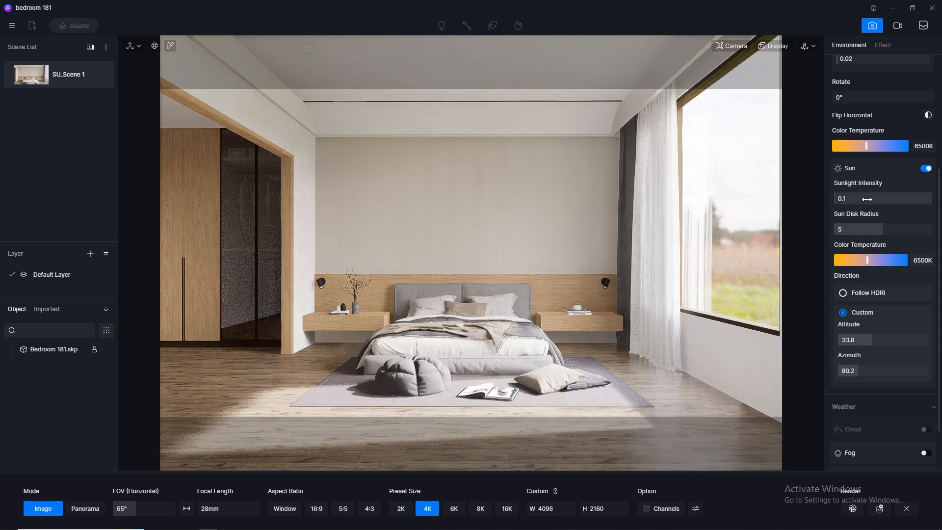
text(0.03)
key(Return)
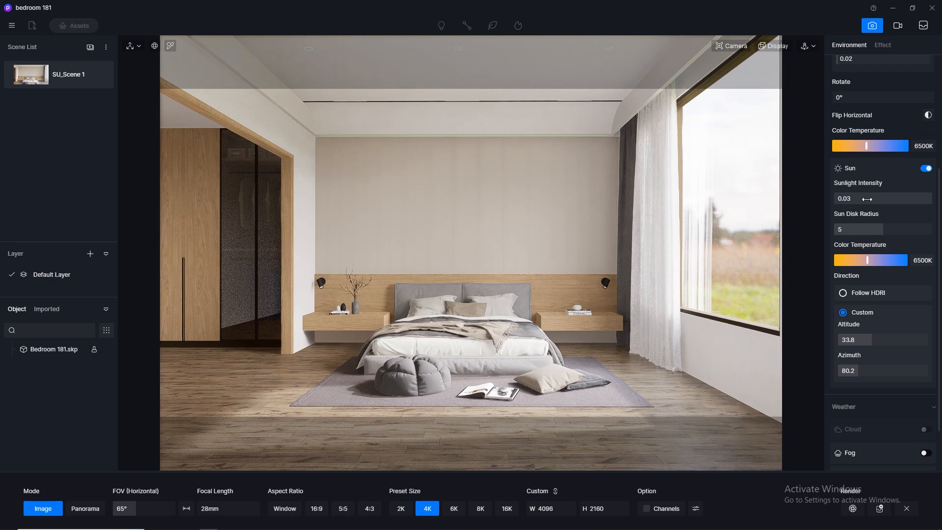
click(867, 199)
text(0.02)
key(Return)
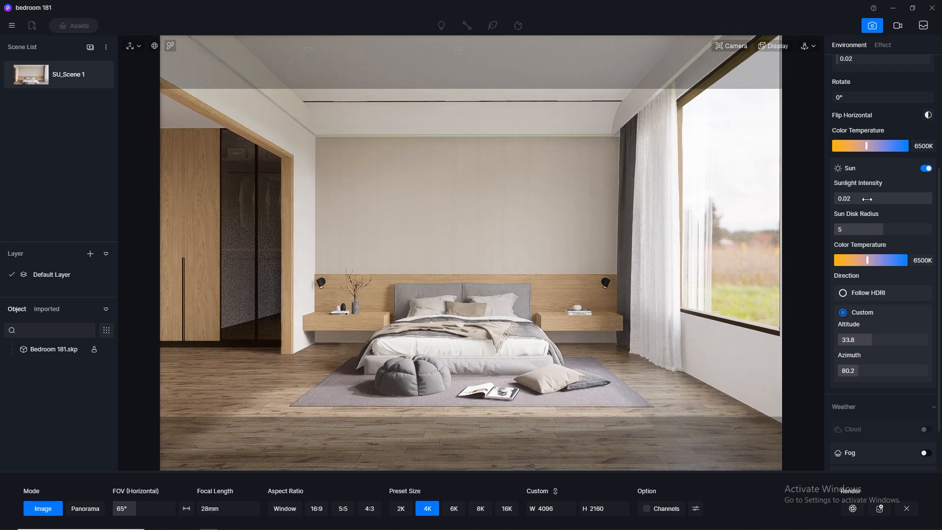
click(868, 200)
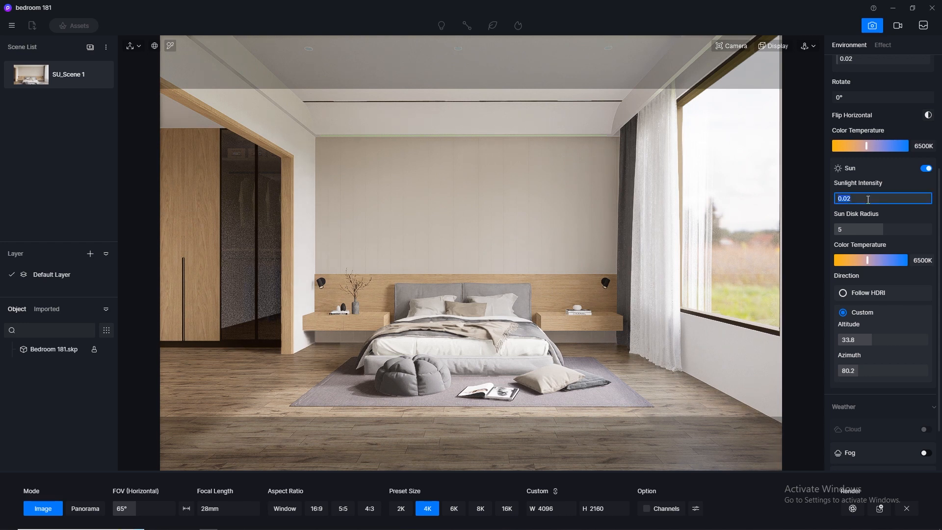
key(Return)
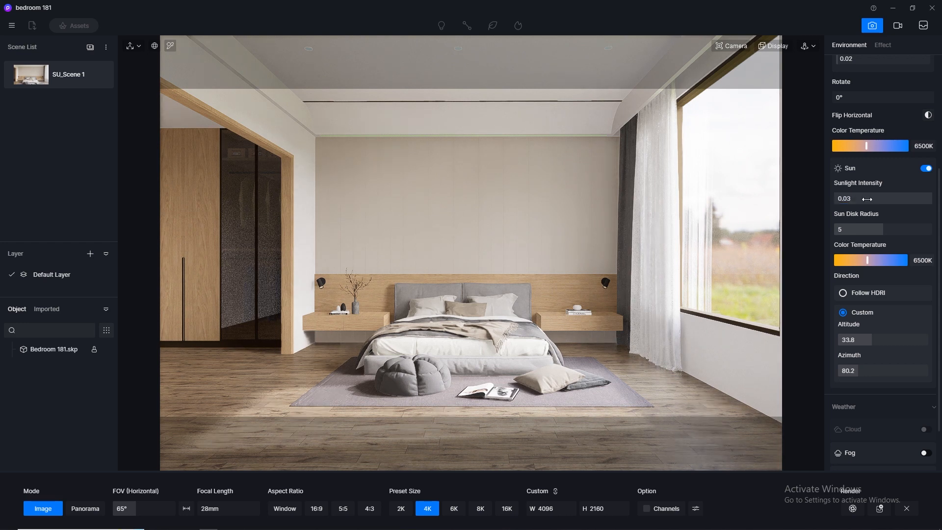
click(868, 199)
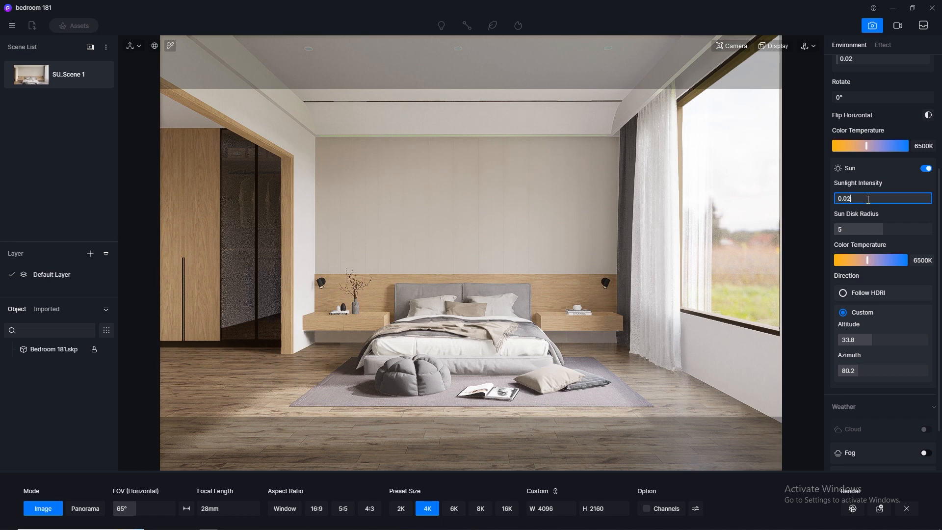
text(0.02)
key(Return)
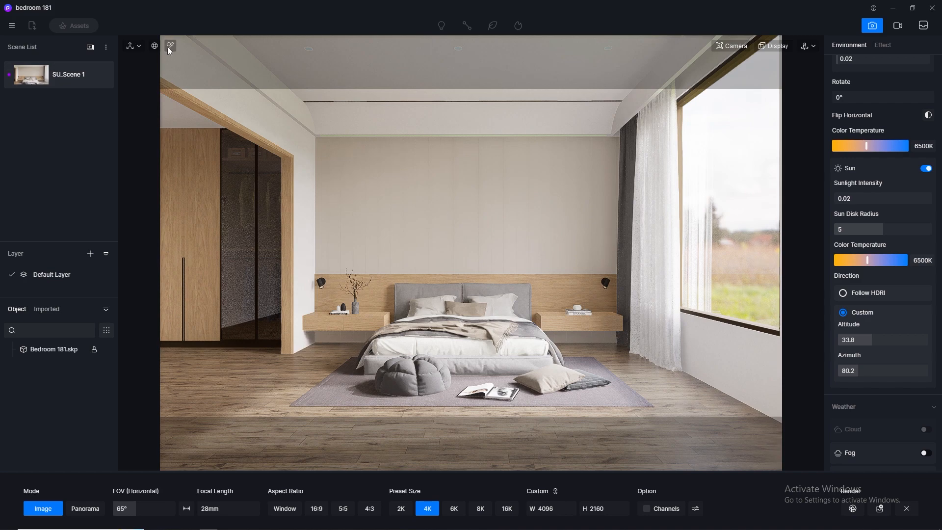
Switch the camera from two-point to normal perspective at the panelled wall above the bedside lamp
scroll(357, 252, up, 5)
middle_drag(329, 410, 191, 445)
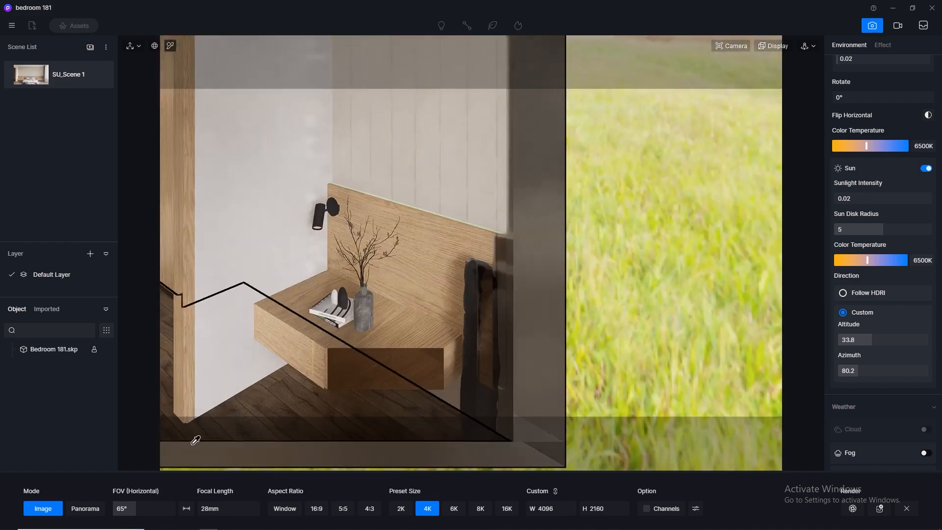
scroll(378, 314, up, 2)
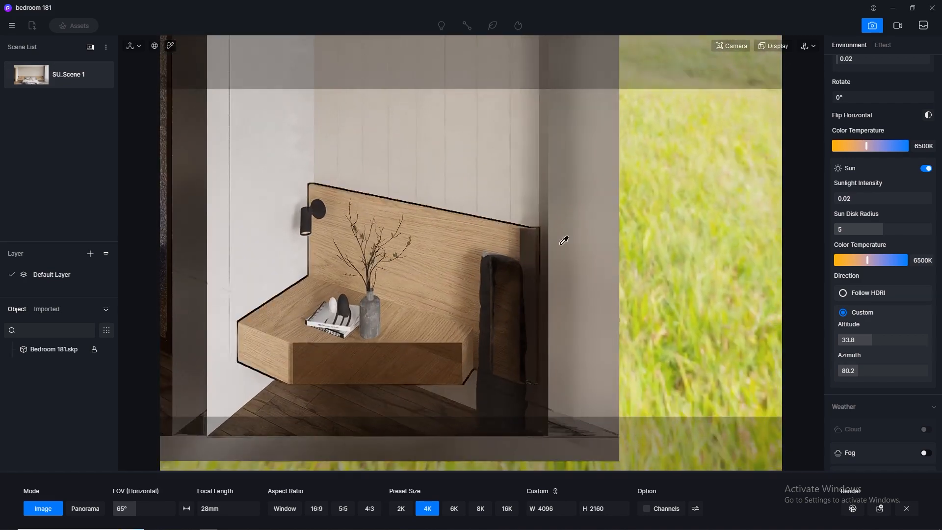
key(p)
click(730, 46)
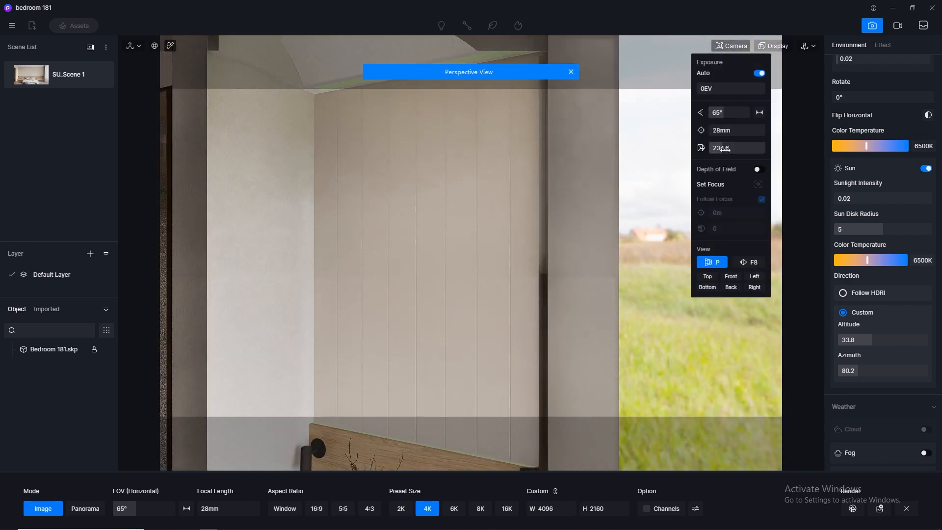
right_drag(353, 294, 392, 387)
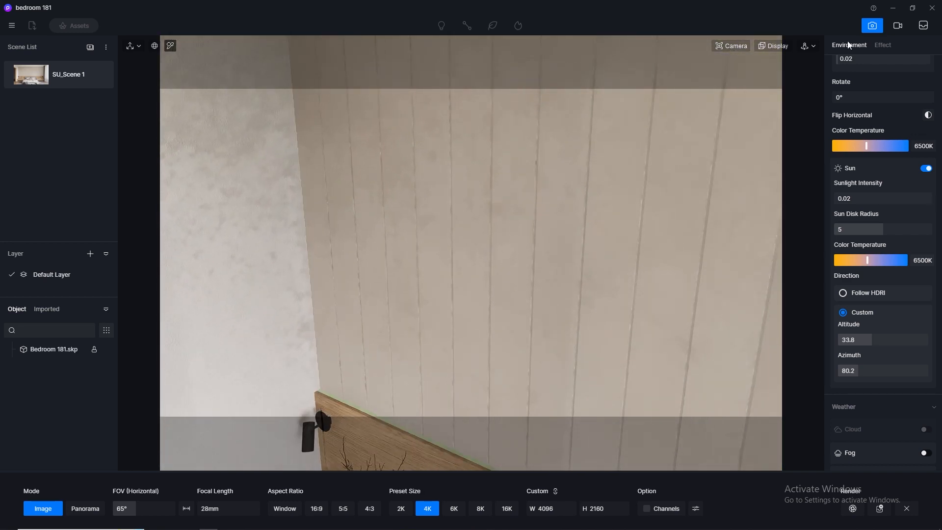
Leave the render setup and make the green strip above the wooden headboard emissive with a colour temperature of 3500
click(872, 27)
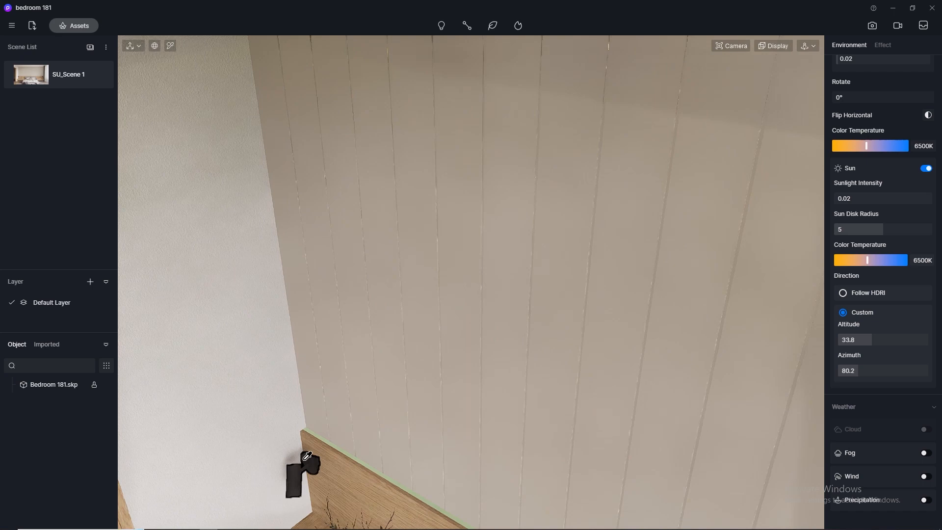
middle_drag(307, 456, 378, 336)
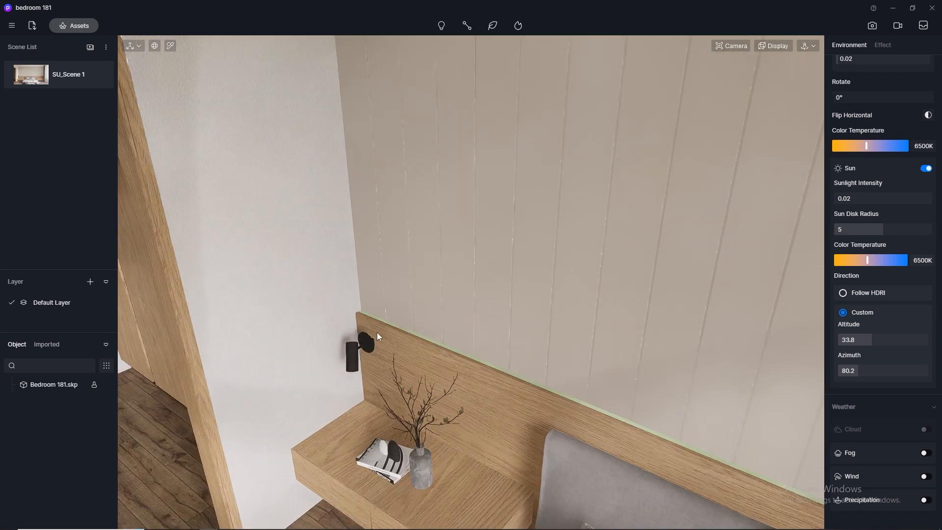
scroll(380, 301, up, 4)
click(170, 46)
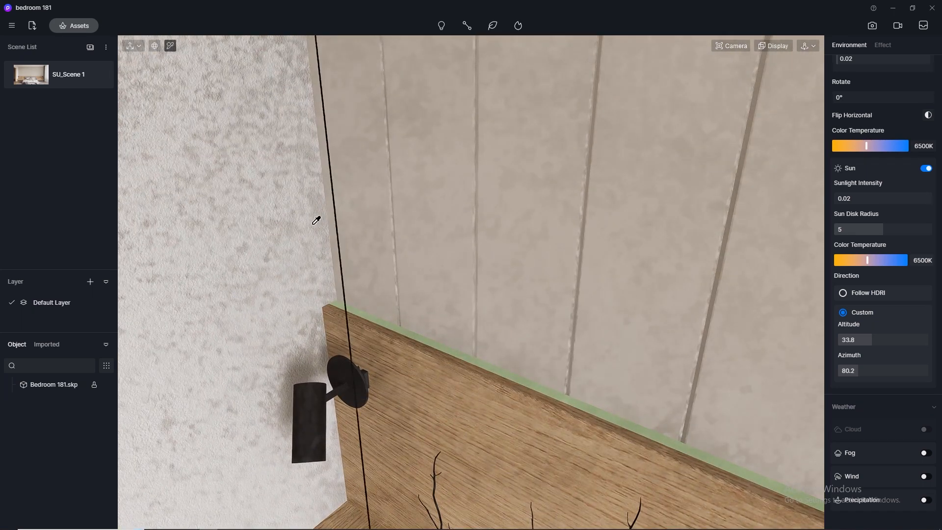
click(387, 316)
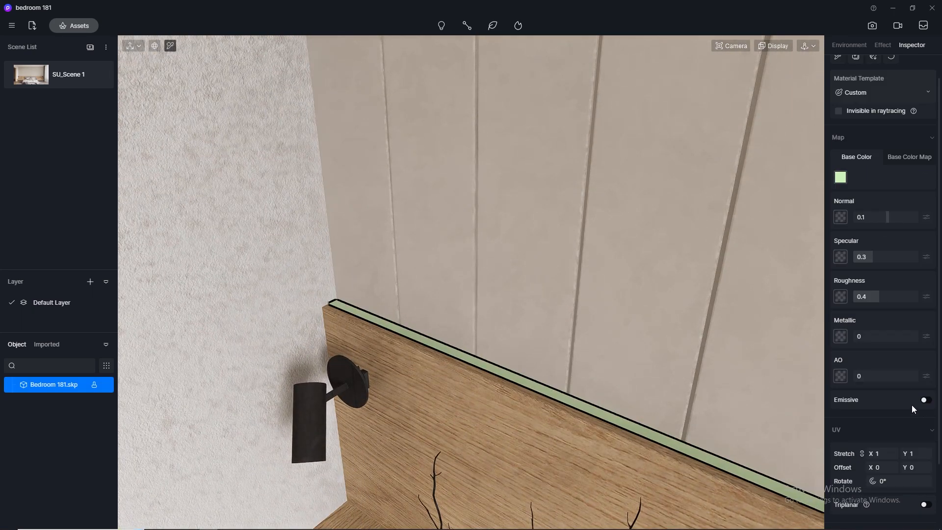
click(927, 400)
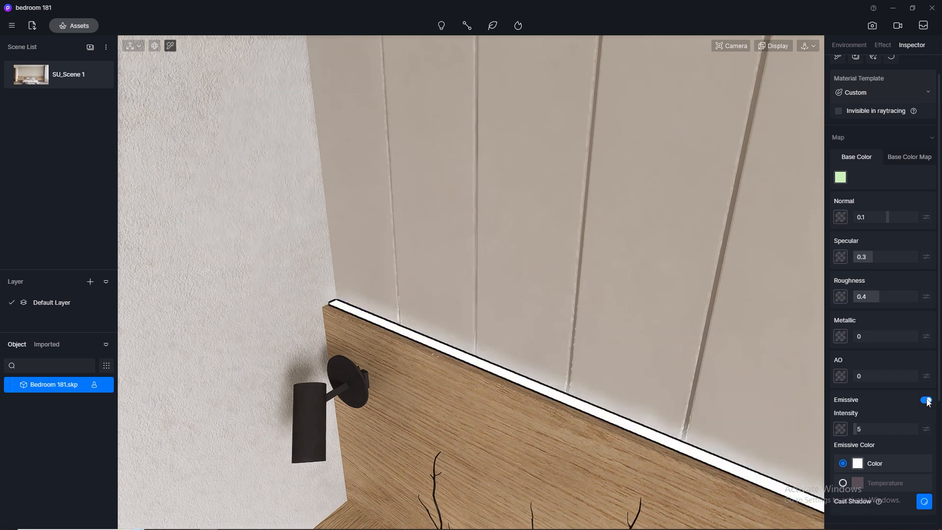
click(843, 483)
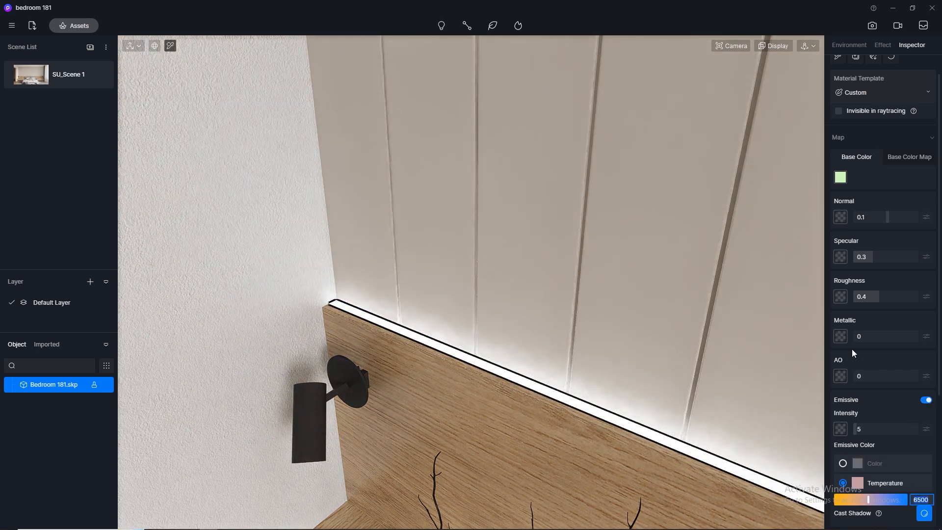
text(3500)
key(Return)
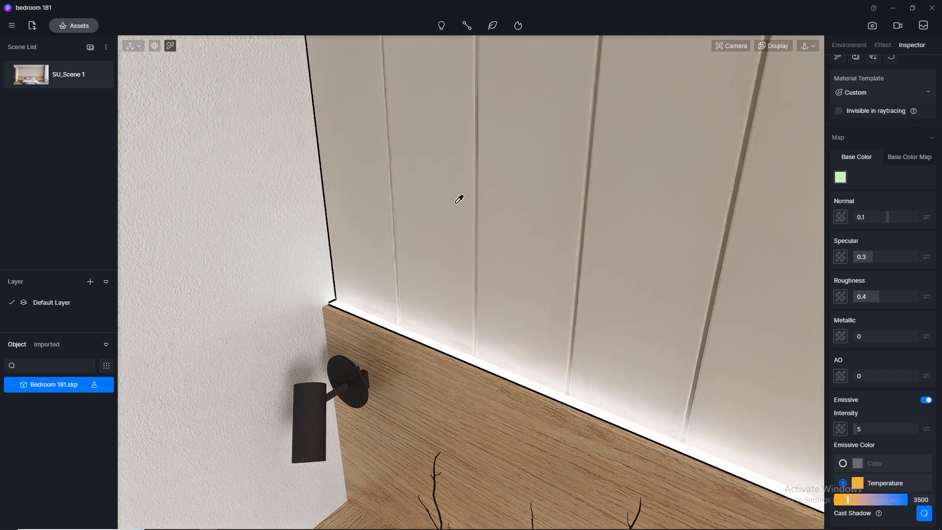
Make the bulb of the wall lamp above the bedside table emissive with a colour temperature of 3500
scroll(409, 163, down, 3)
scroll(409, 163, down, 3)
right_drag(622, 266, 509, 143)
middle_drag(568, 317, 555, 263)
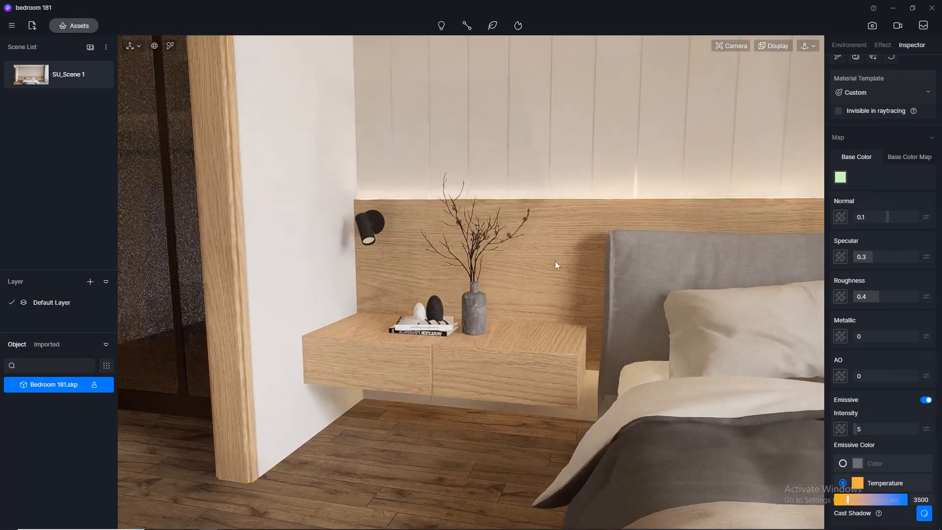
right_drag(555, 263, 544, 355)
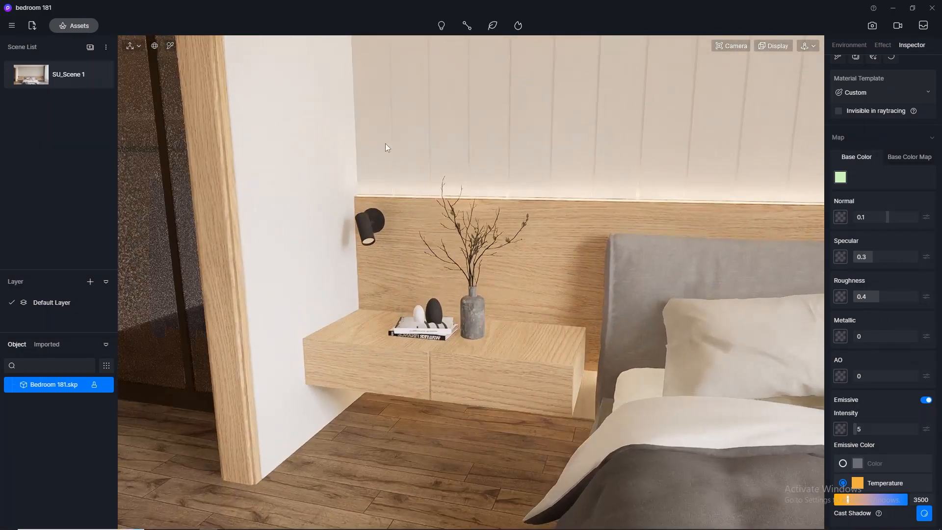
scroll(385, 143, up, 5)
click(170, 46)
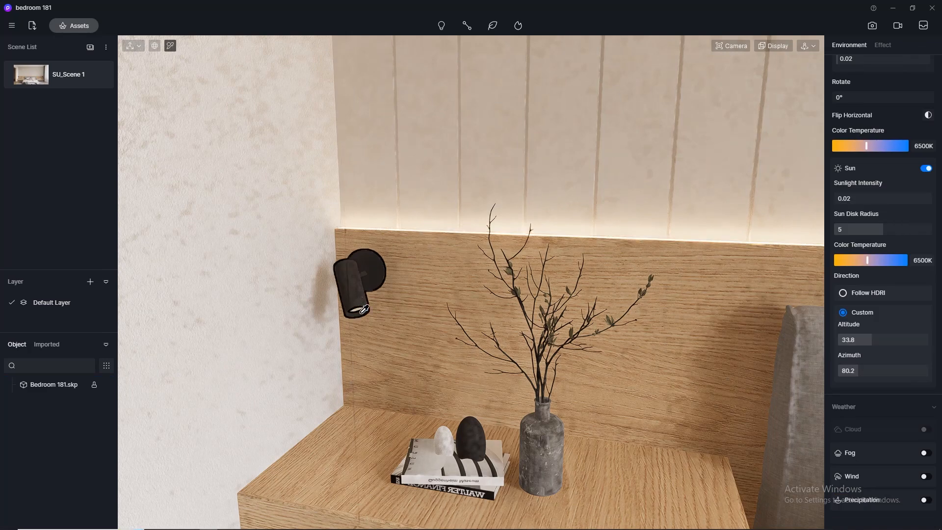
right_drag(365, 279, 371, 137)
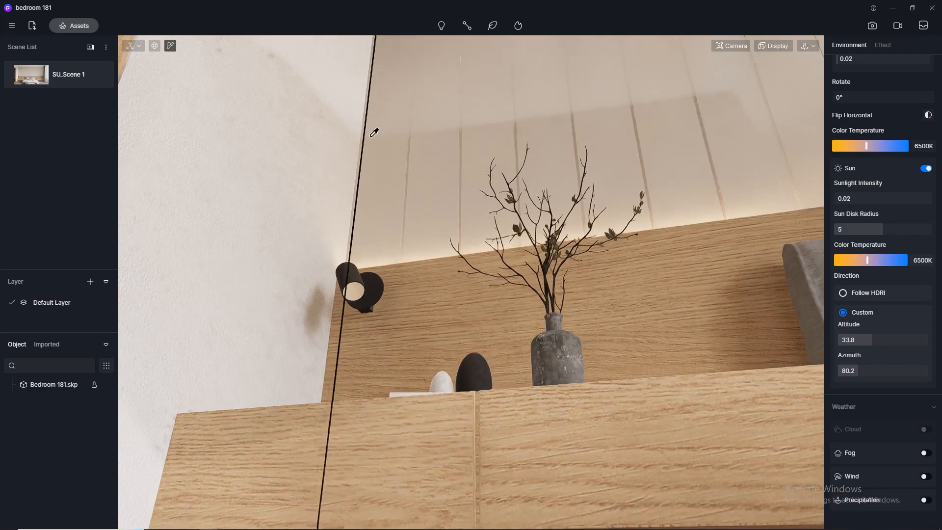
click(356, 288)
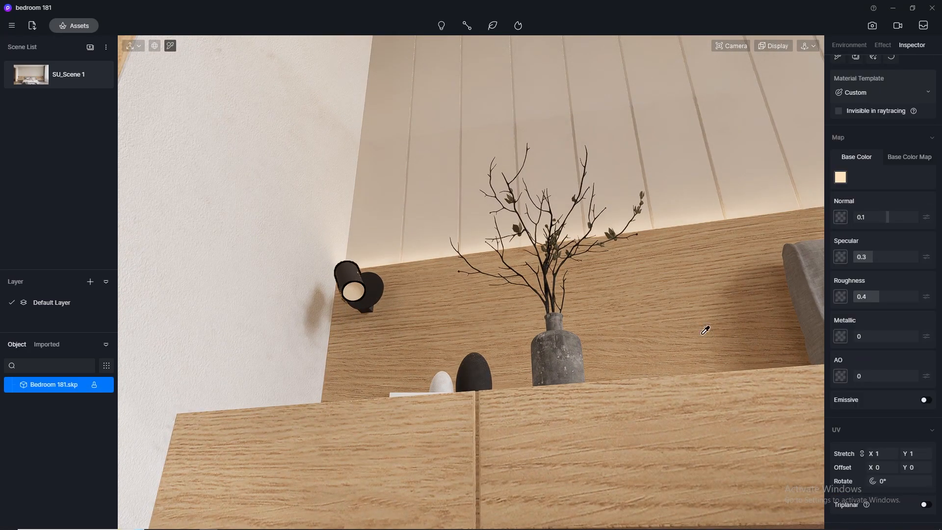
click(926, 400)
click(844, 484)
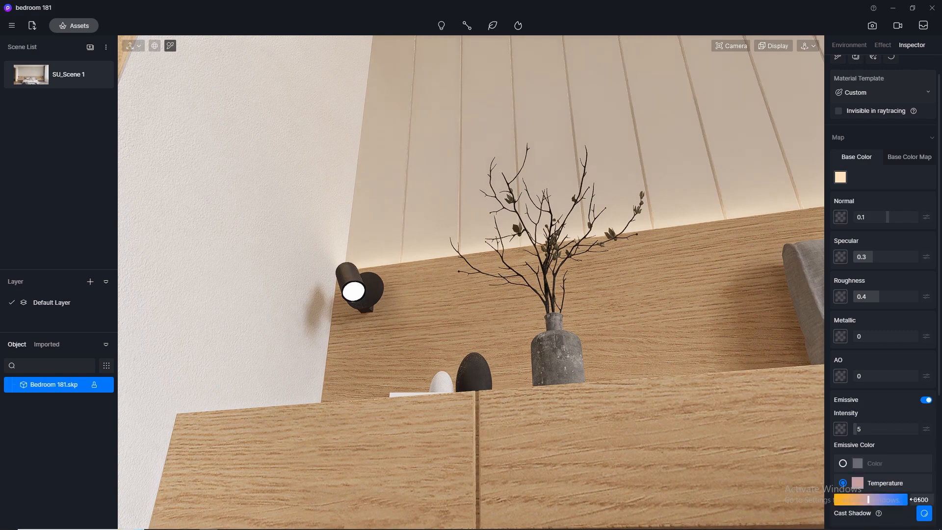
text(35)
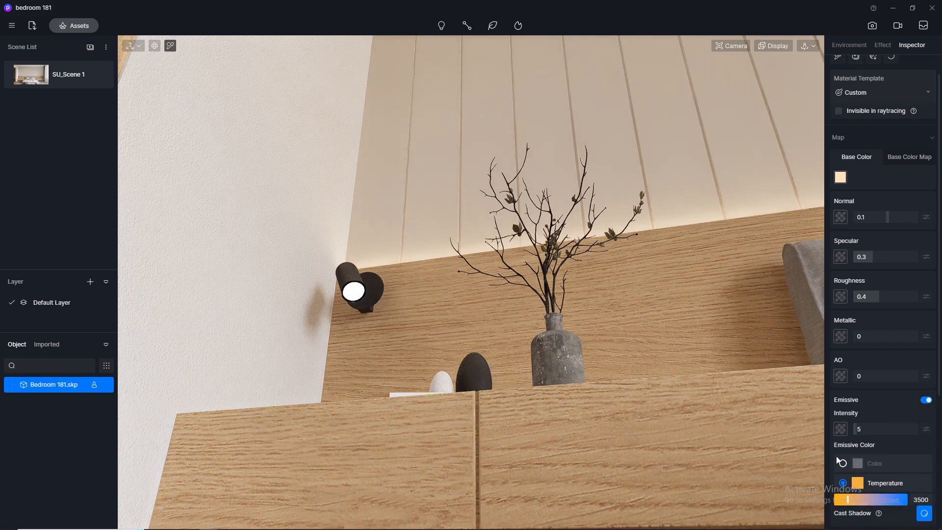
Make the green strip in the curtain recess by the window emissive with a colour temperature of 3500
scroll(399, 425, down, 6)
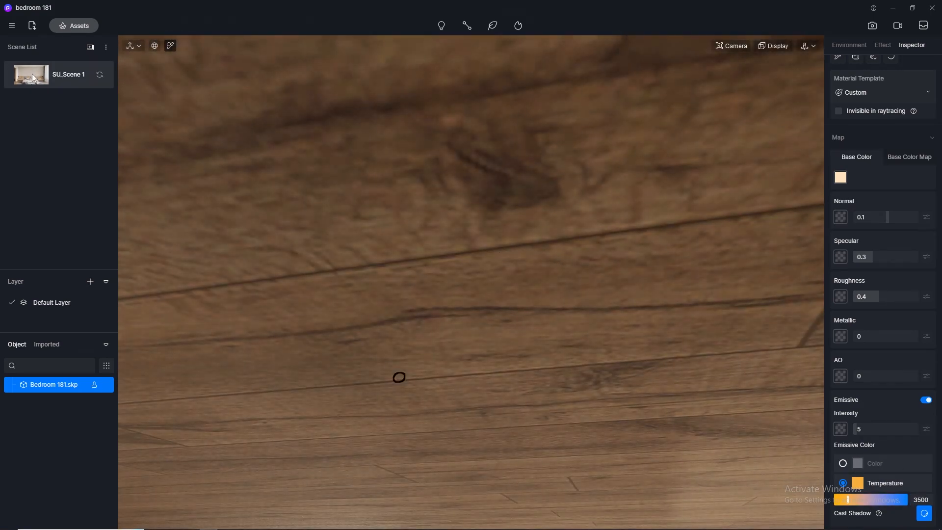
click(32, 73)
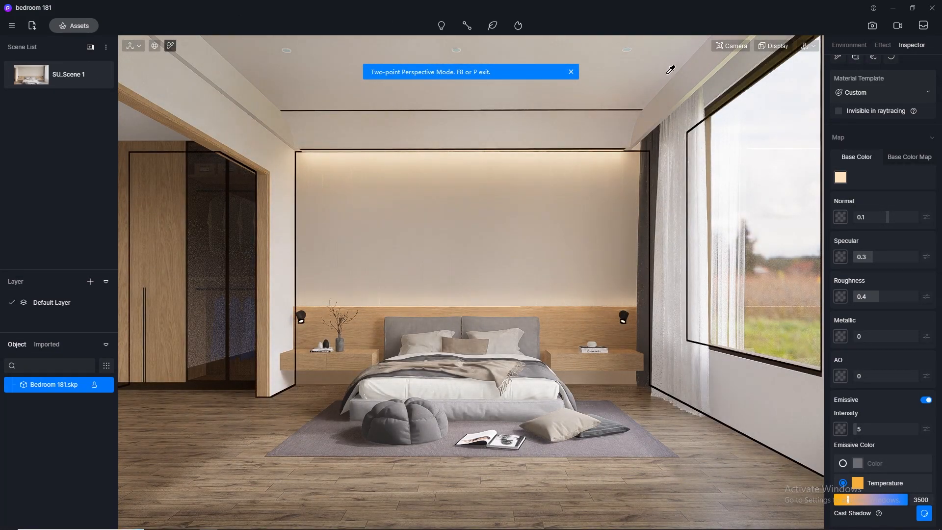
scroll(672, 79, up, 3)
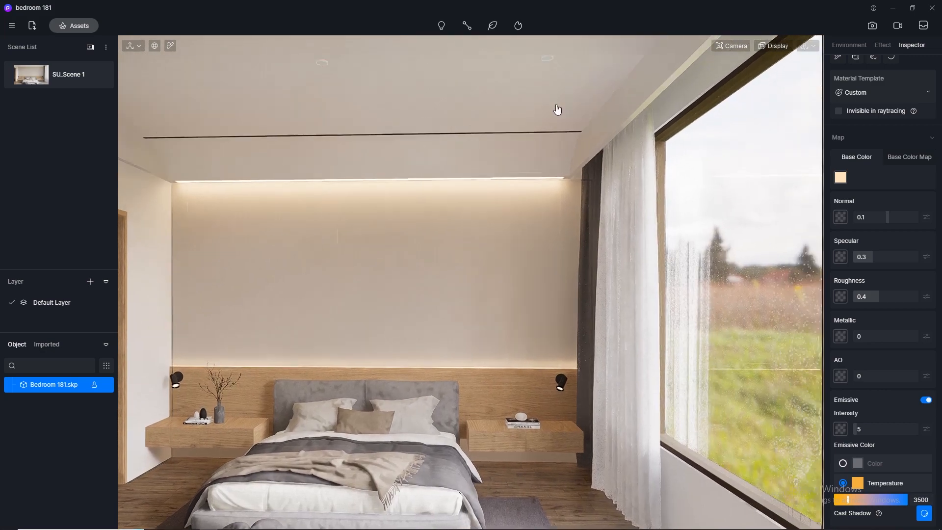
scroll(431, 170, up, 5)
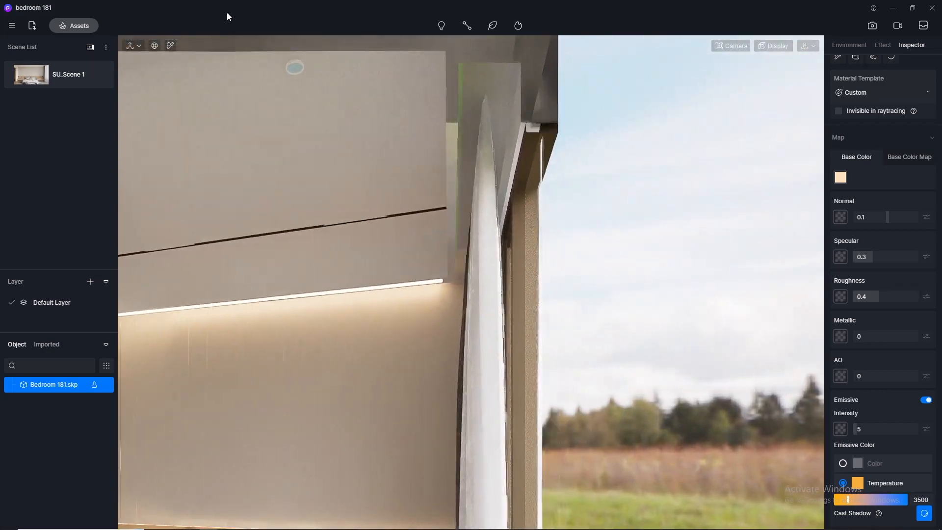
click(170, 46)
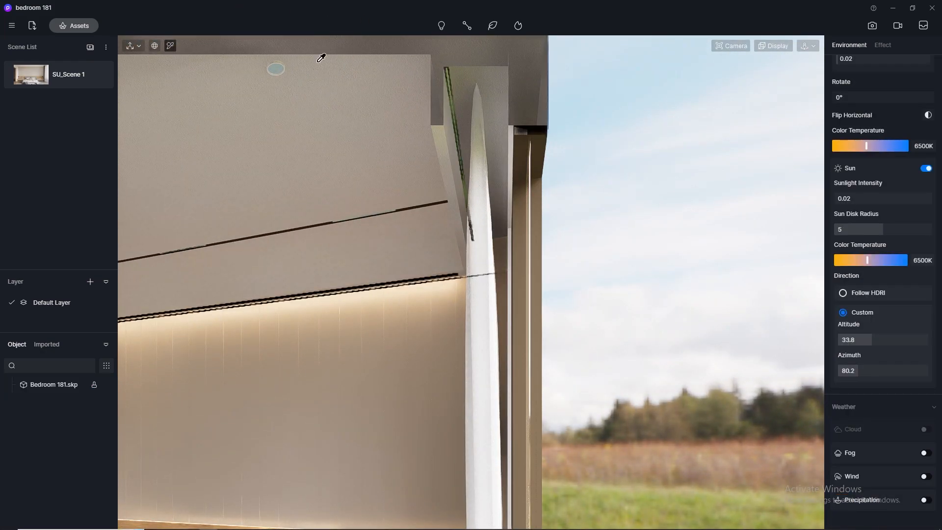
click(454, 77)
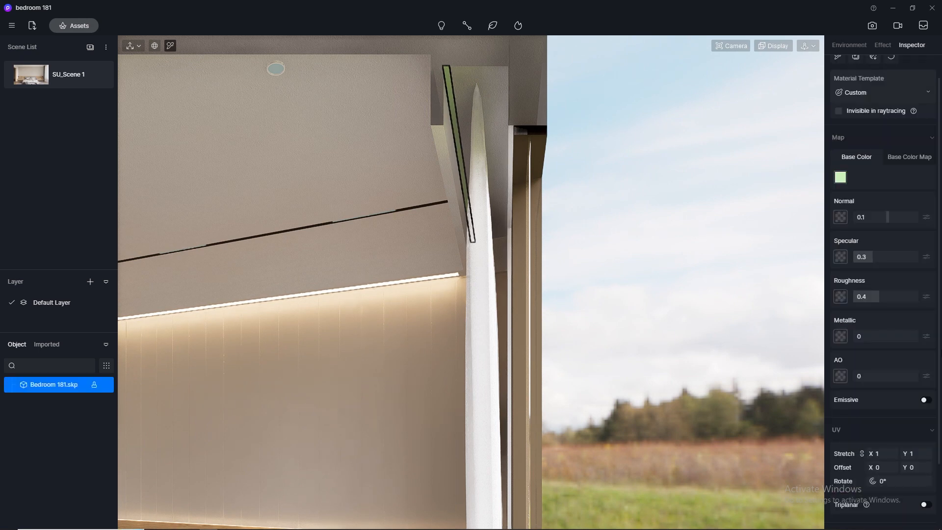
click(926, 401)
click(843, 484)
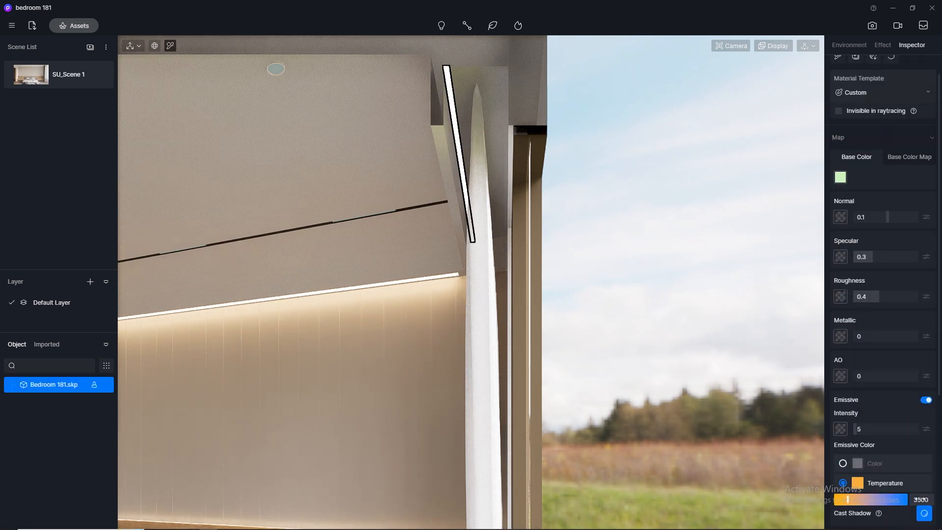
Make the ceiling downlights' light-blue material emissive in white and return to the SU_Scene 1 view
click(275, 67)
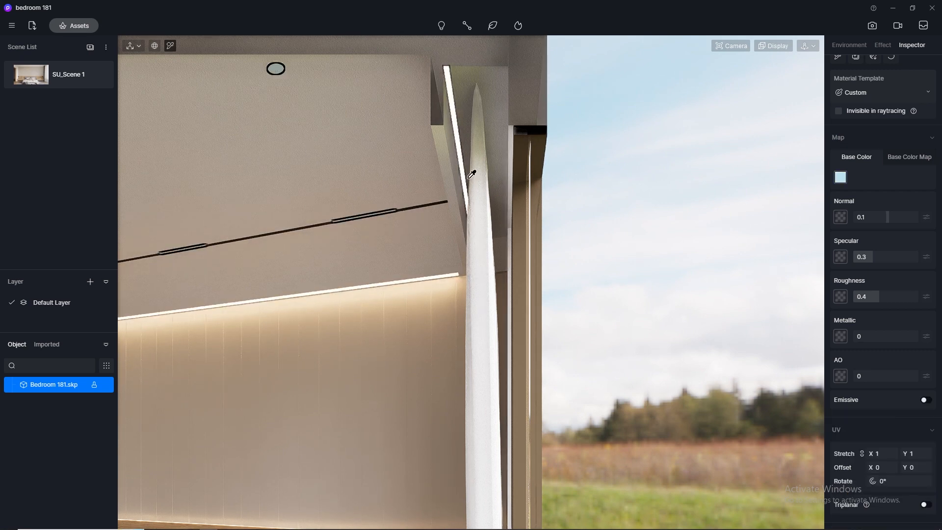
click(926, 401)
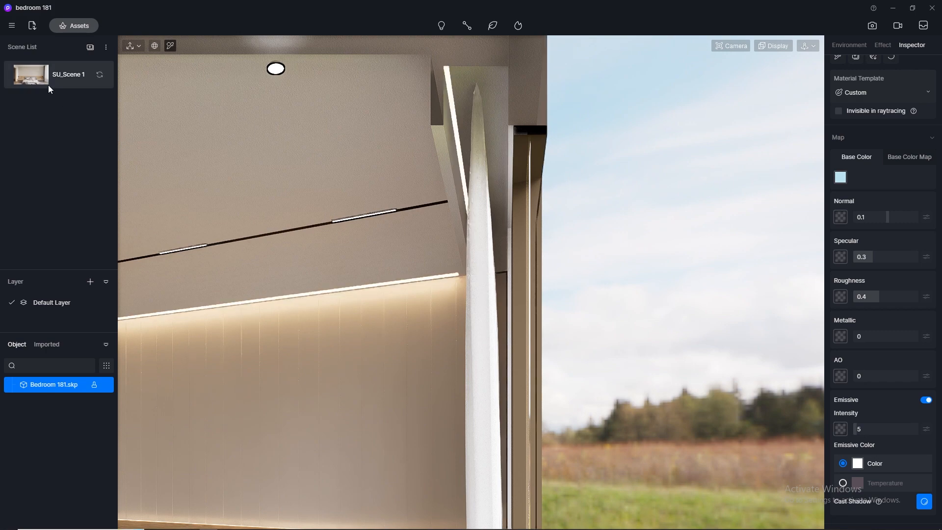
click(36, 73)
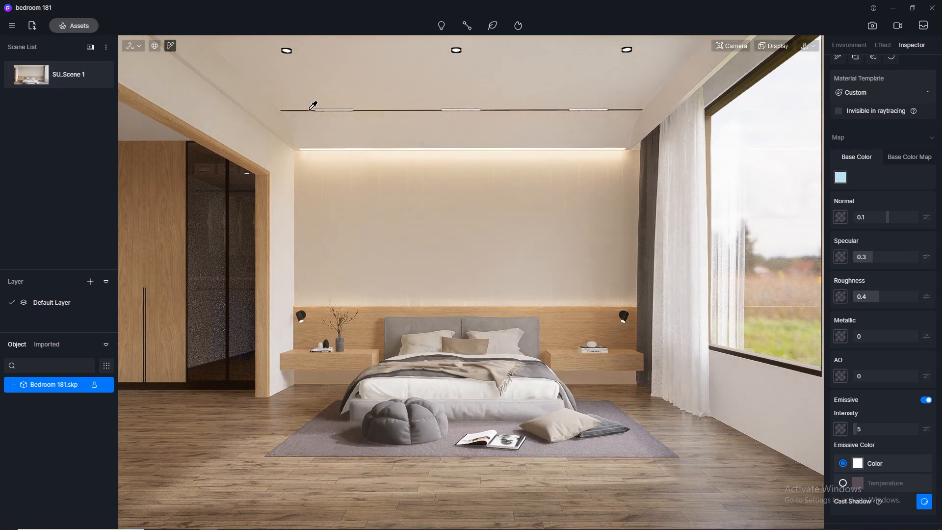
Set bloom, lens flare and vignette to 0.5 each in the image render's post-processing effects
click(876, 26)
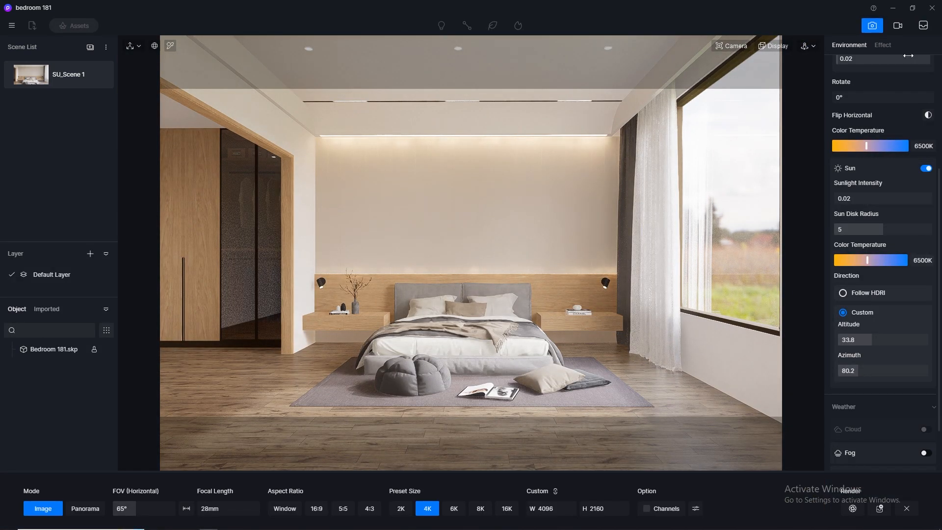
click(886, 50)
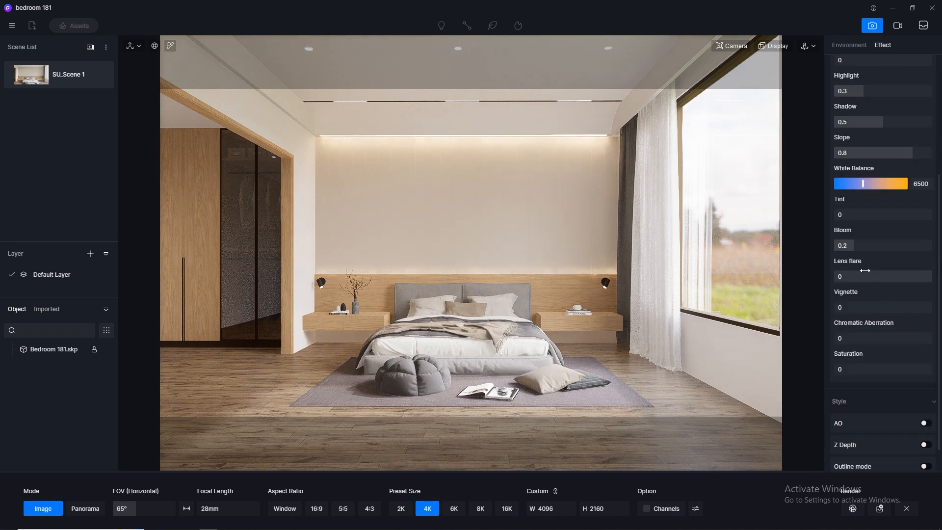
click(869, 243)
text(0.5)
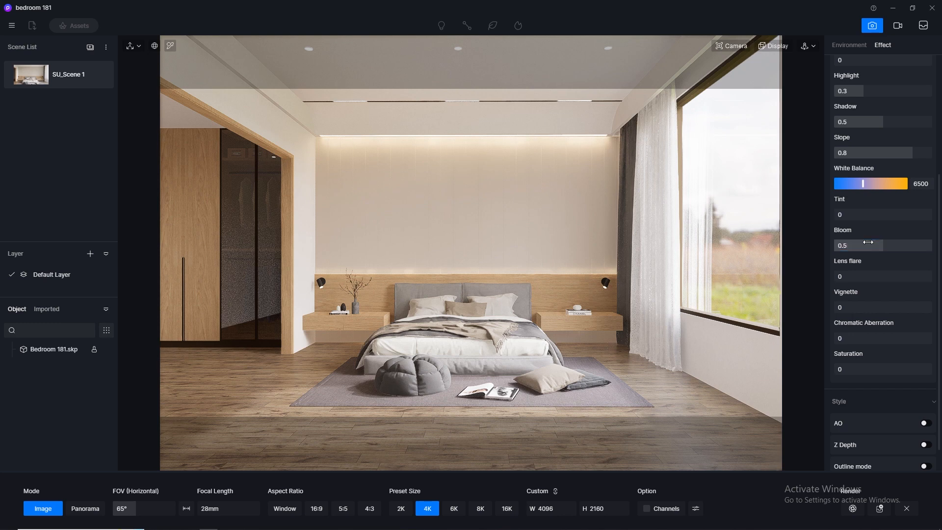
click(869, 278)
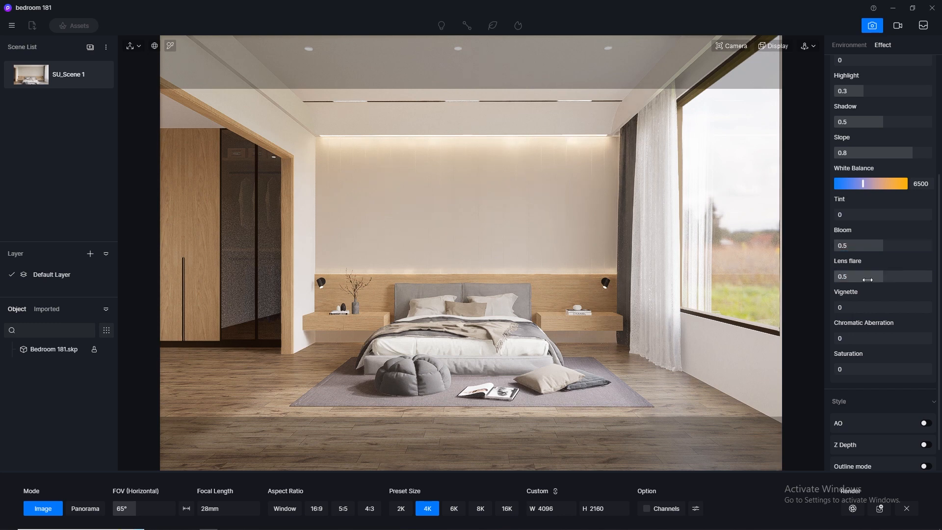
click(863, 307)
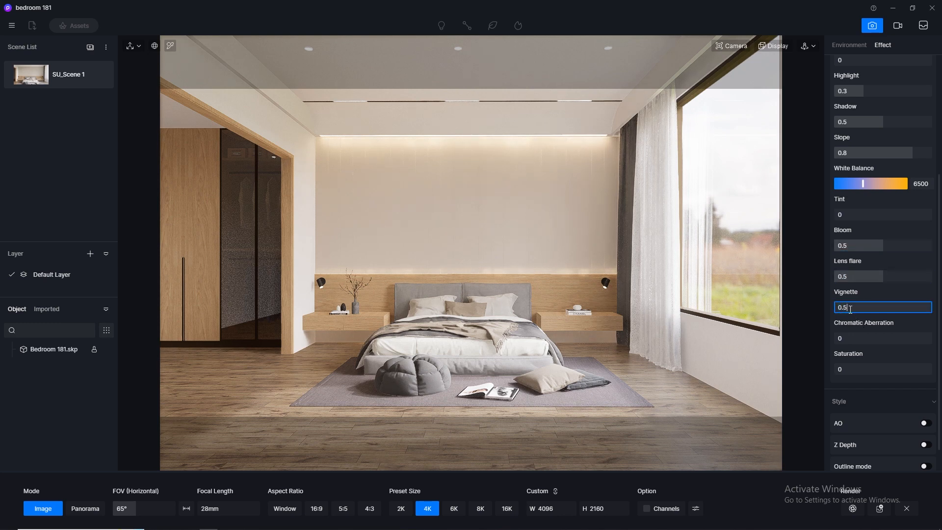
key(Return)
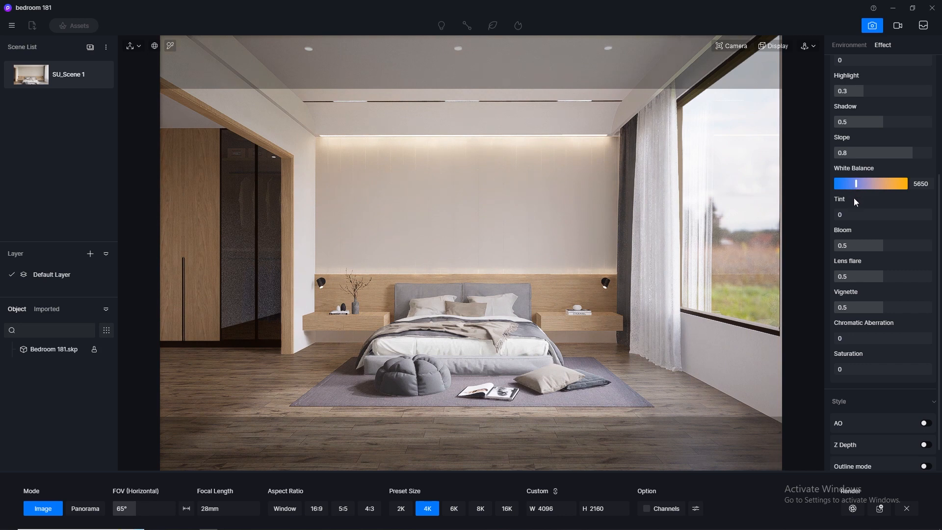
Set the white balance to 5600 and update SU_Scene 1 with the current settings
click(928, 183)
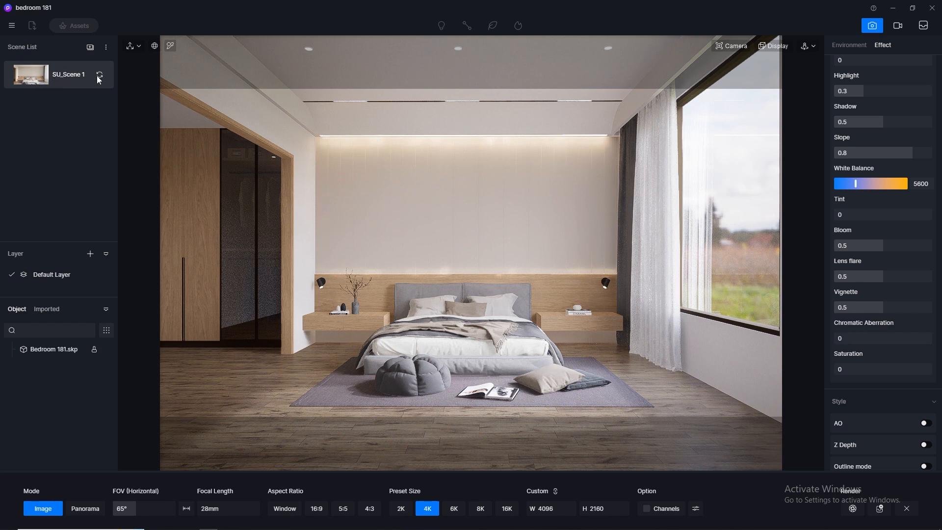
click(101, 76)
Review the scene's HDRI sky, sun and weather settings along with its post-processing and style effects
click(847, 45)
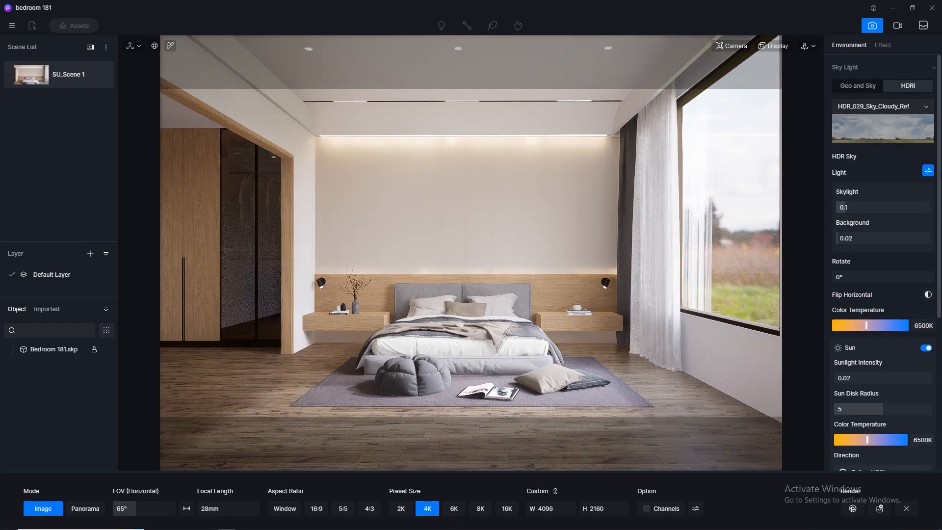
scroll(940, 165, down, 3)
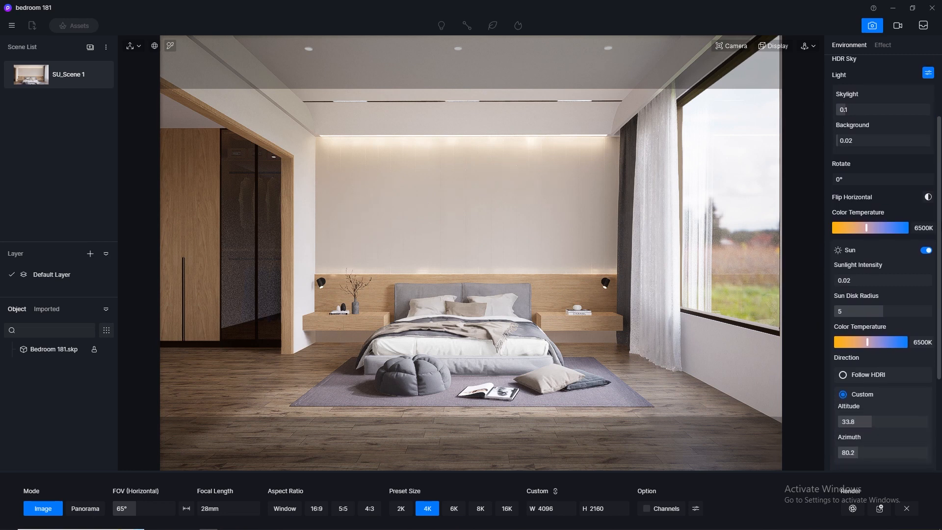
scroll(940, 165, down, 2)
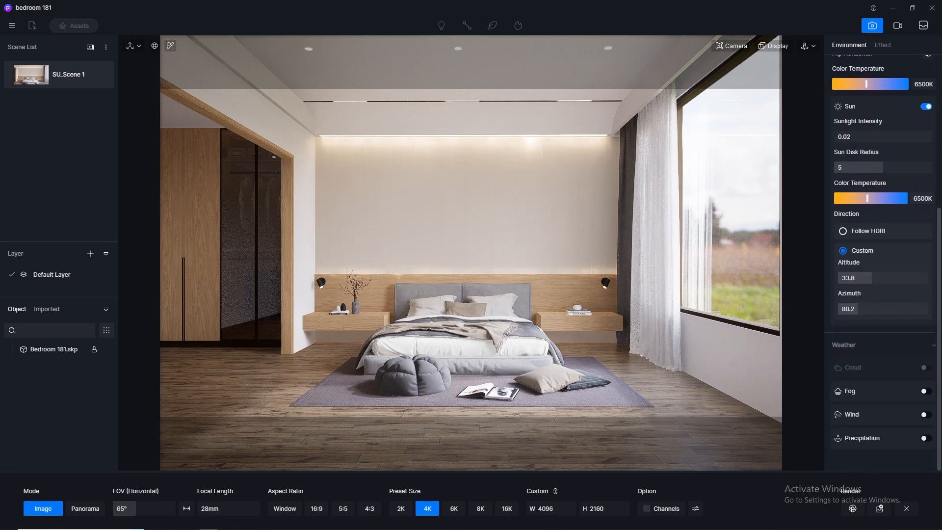
click(883, 45)
scroll(908, 127, up, 4)
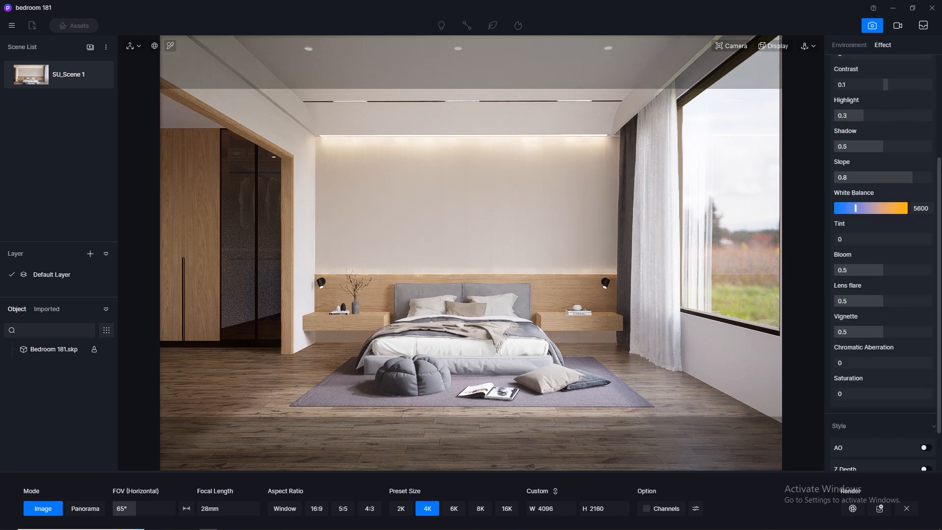
scroll(884, 245, up, 1)
scroll(883, 260, down, 4)
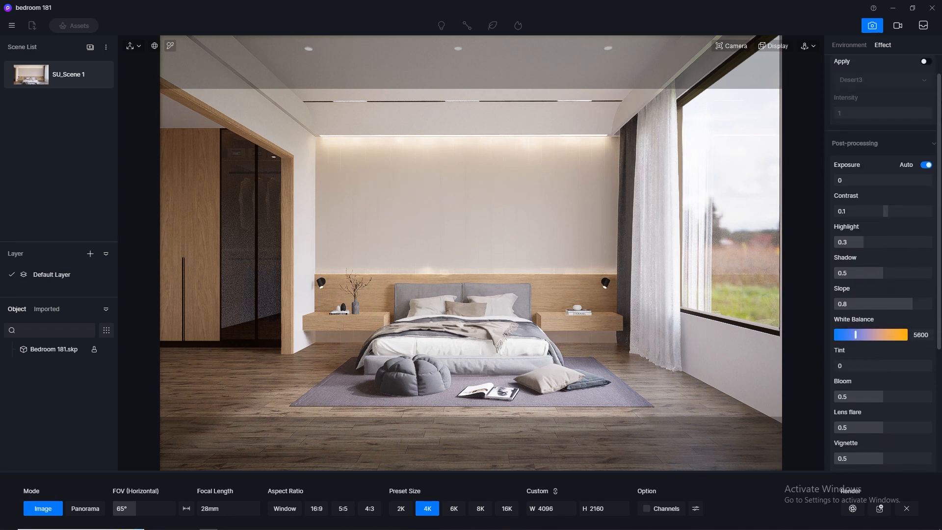
scroll(884, 260, down, 1)
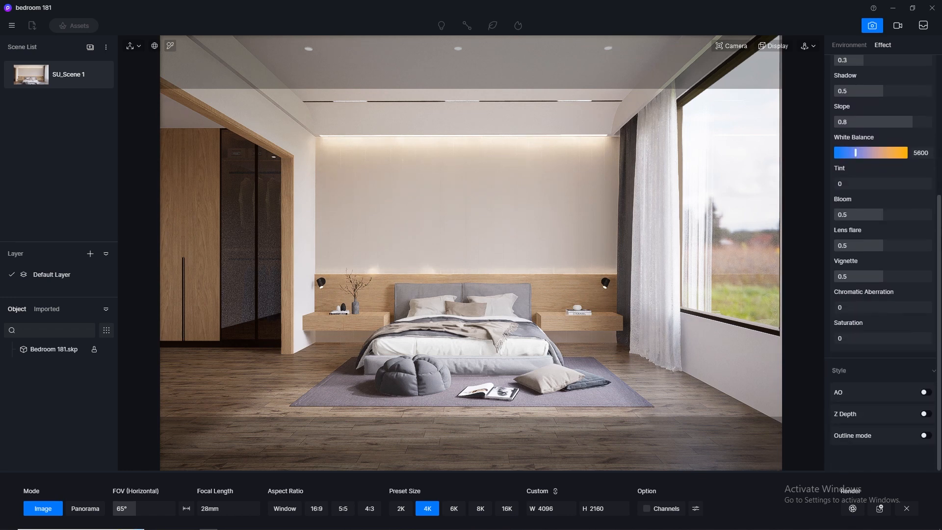